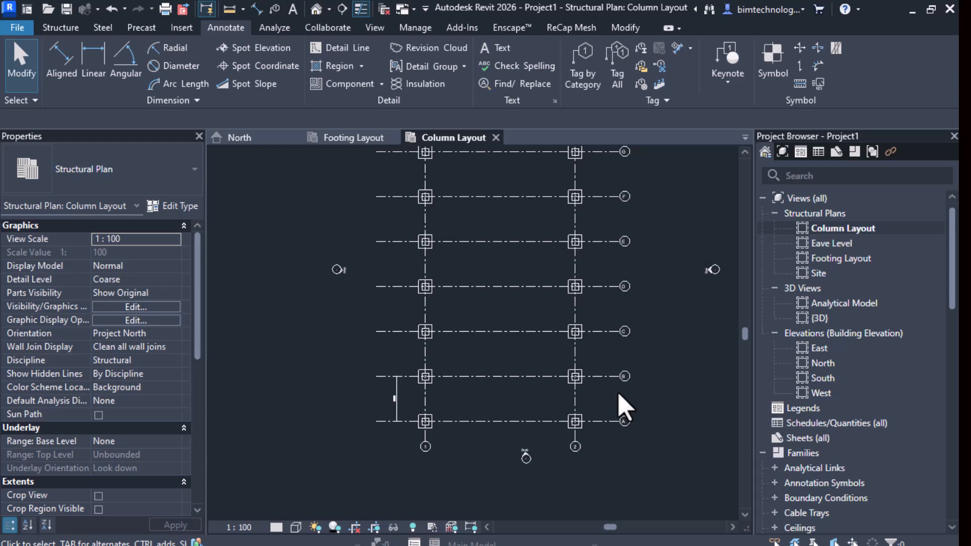
# Step: Examine the Column Layout plan, covering the grid lines, the column and footing positions and the grid dimensions
pyautogui.scroll(-3, 568, 390)
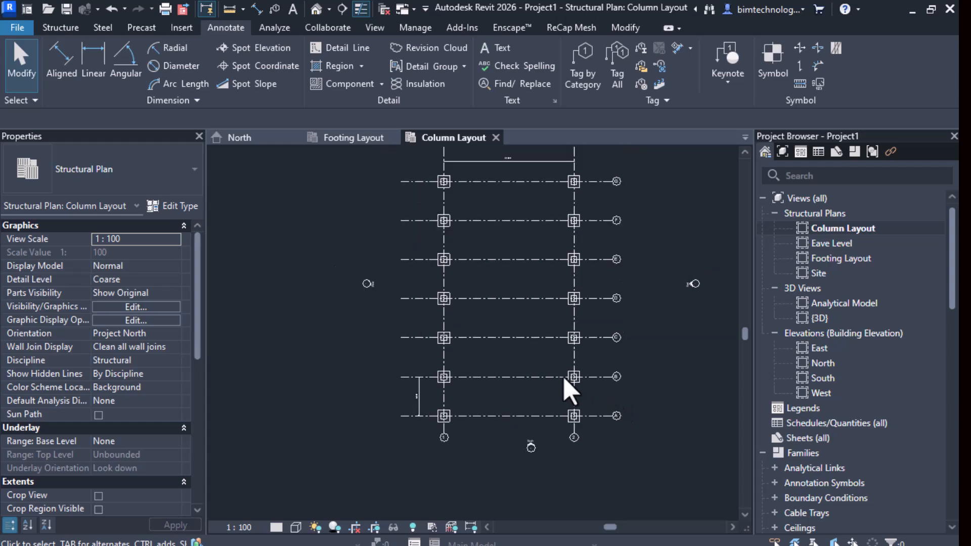
pyautogui.scroll(1, 618, 324)
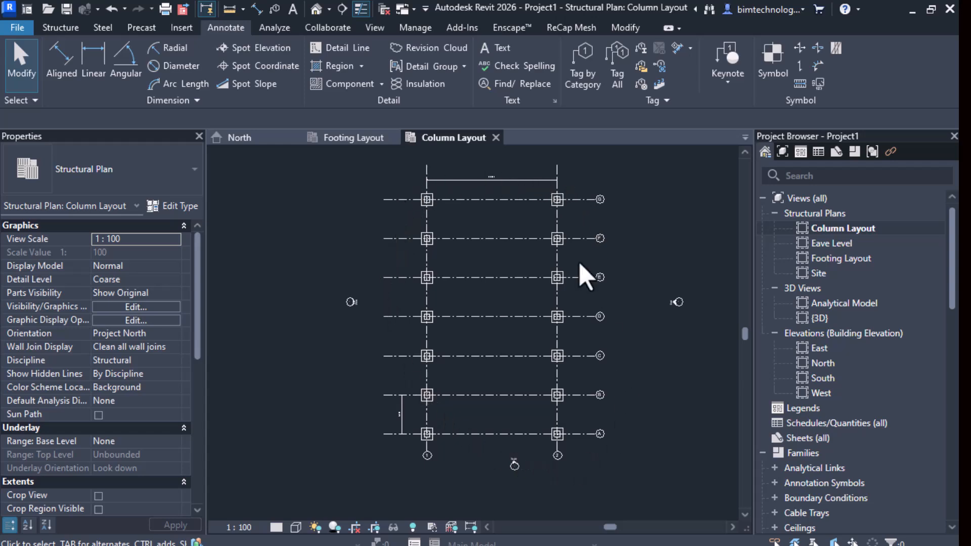
pyautogui.scroll(1, 453, 195)
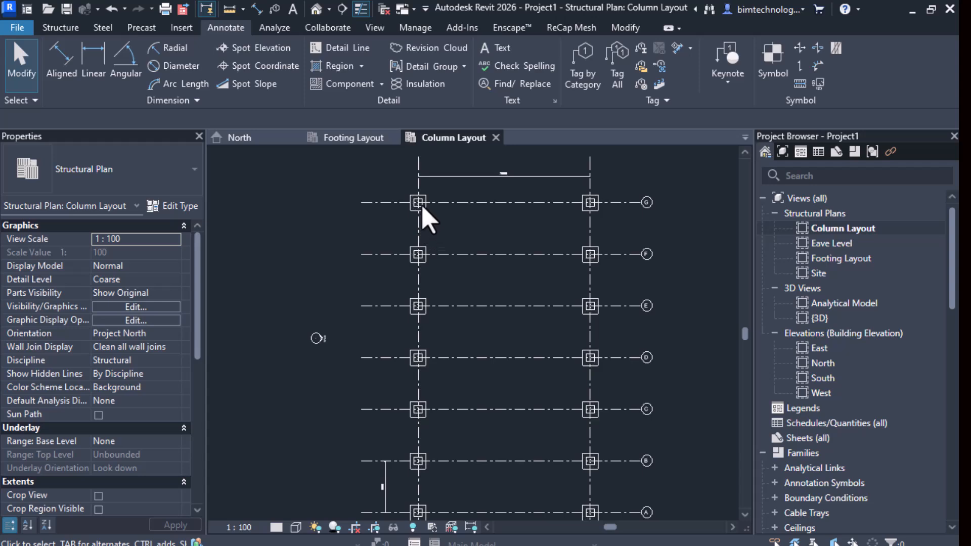
pyautogui.scroll(1, 429, 219)
pyautogui.scroll(1, 429, 211)
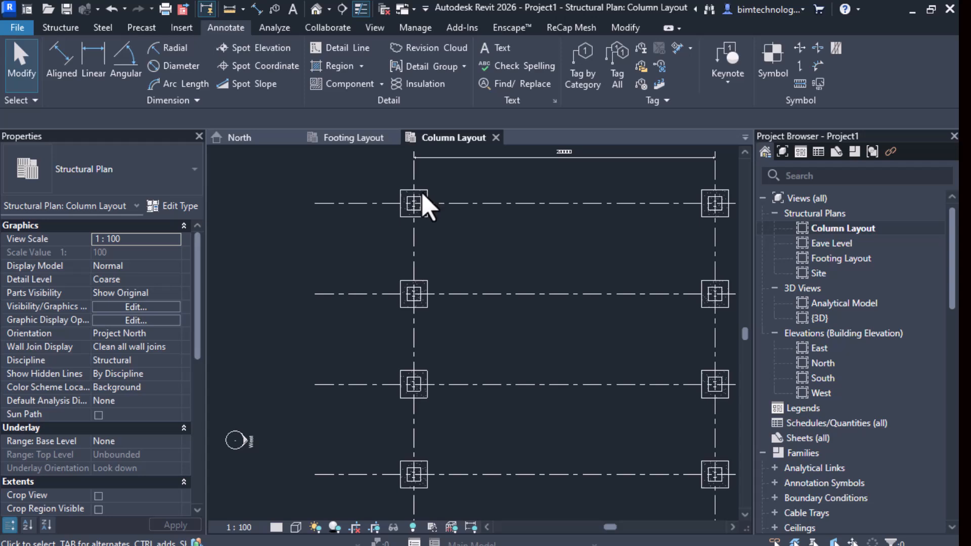
pyautogui.scroll(-2, 425, 204)
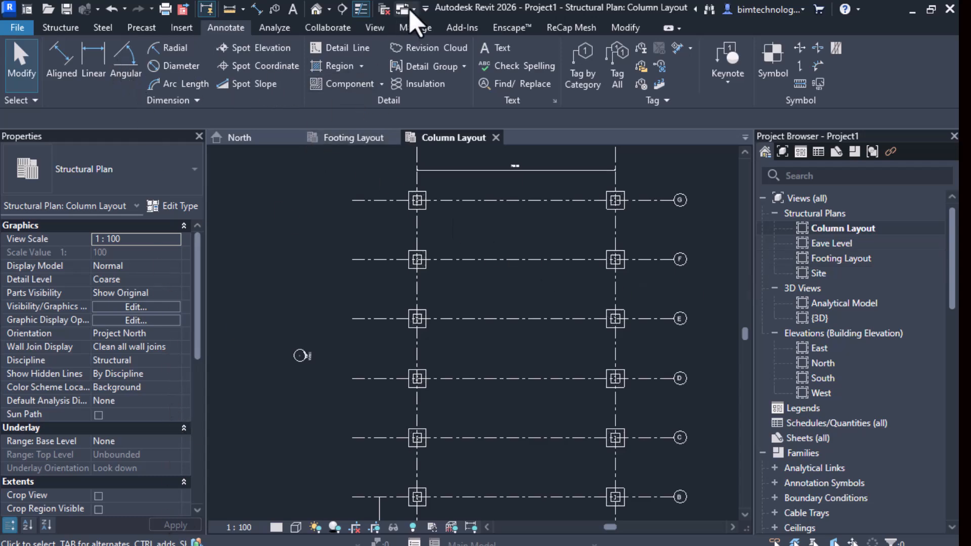
pyautogui.scroll(-2, 481, 218)
pyautogui.scroll(-1, 481, 211)
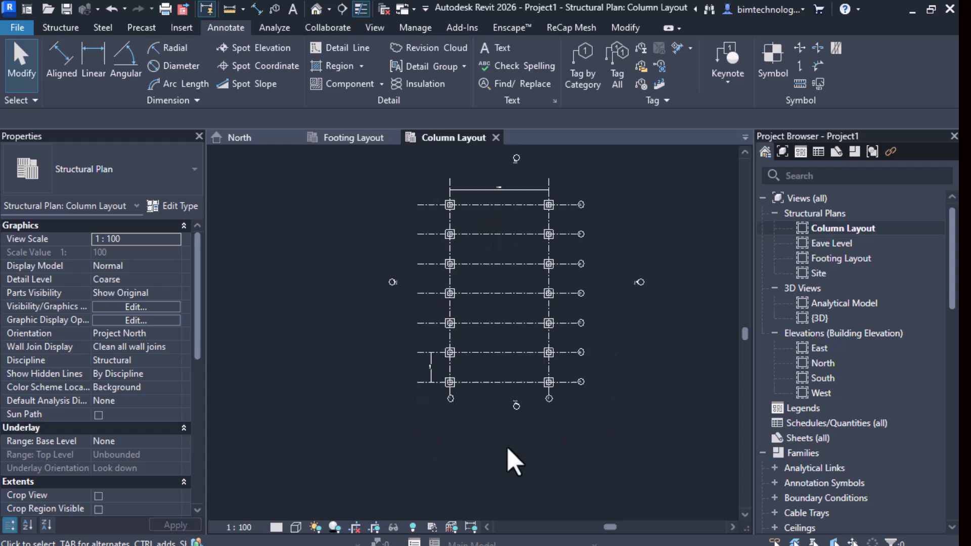
pyautogui.scroll(1, 494, 430)
pyautogui.scroll(3, 499, 440)
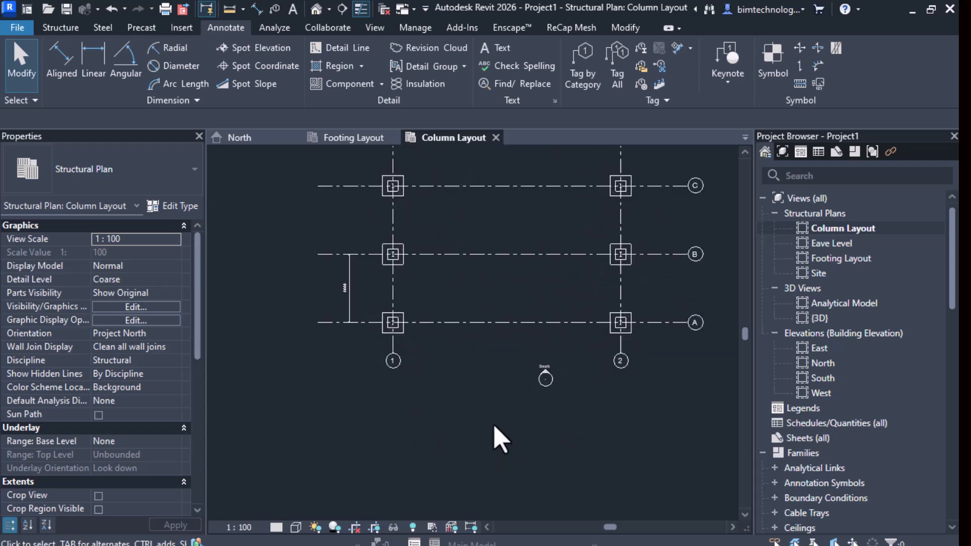
pyautogui.scroll(-3, 501, 439)
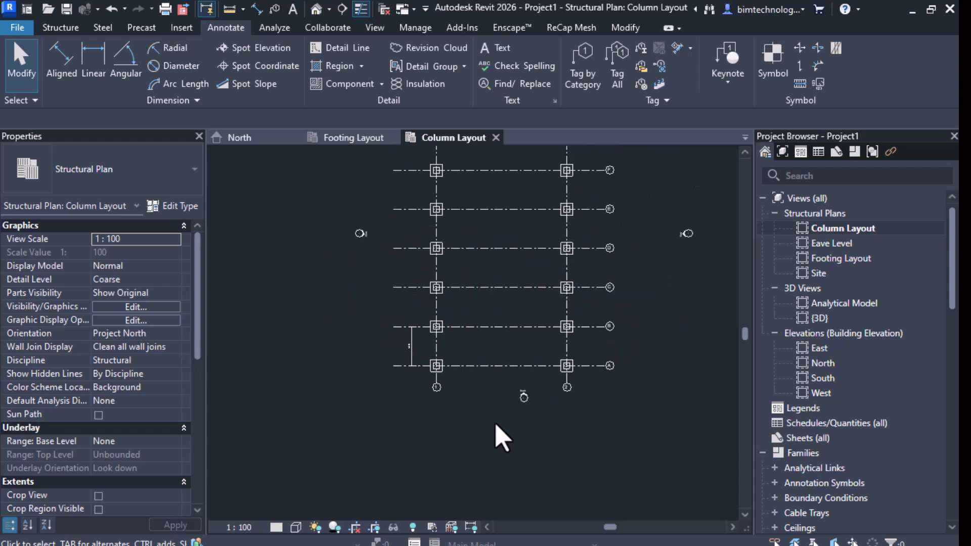
pyautogui.scroll(1, 503, 436)
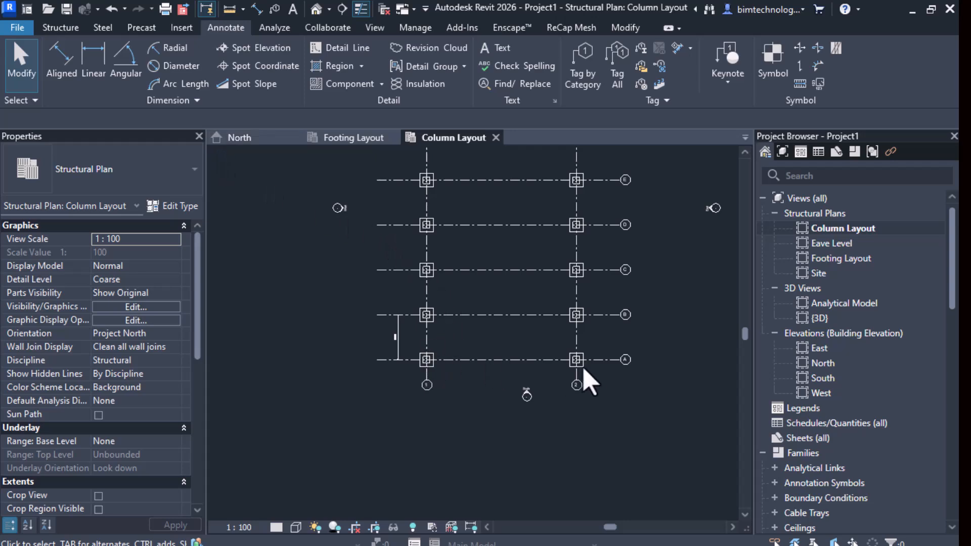
# Step: Start loading a family and browse to the Structural Trusses folder in the English > US library
pyautogui.click(178, 30)
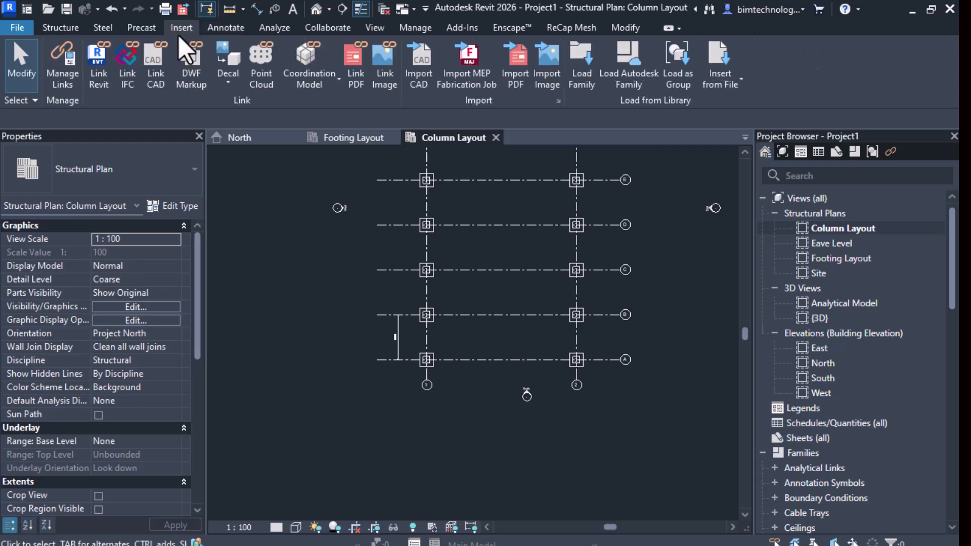
pyautogui.click(582, 73)
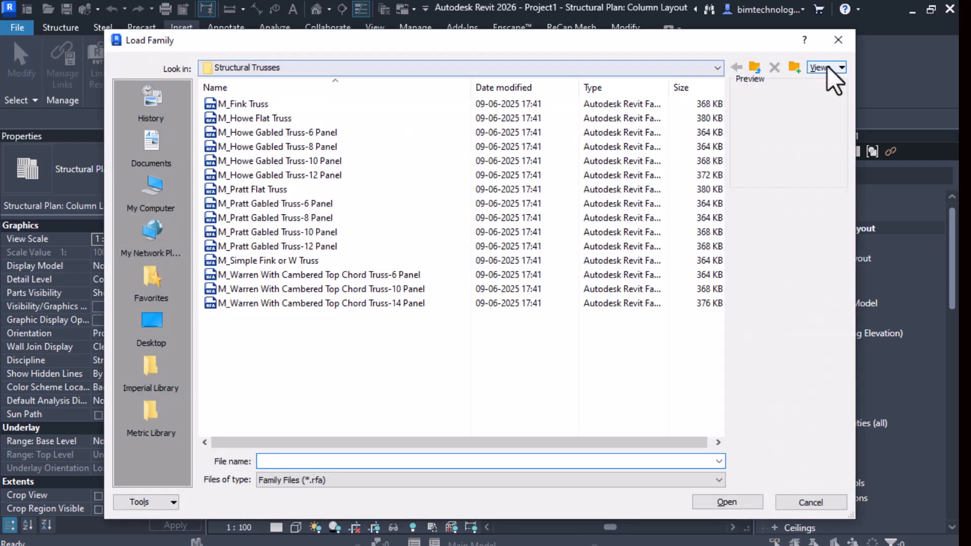
pyautogui.click(759, 66)
pyautogui.click(761, 64)
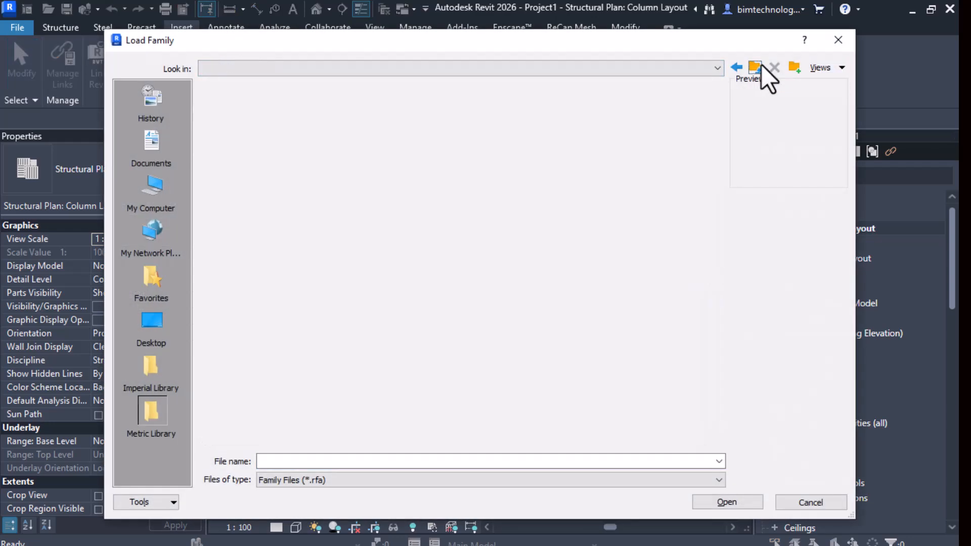
pyautogui.click(226, 107)
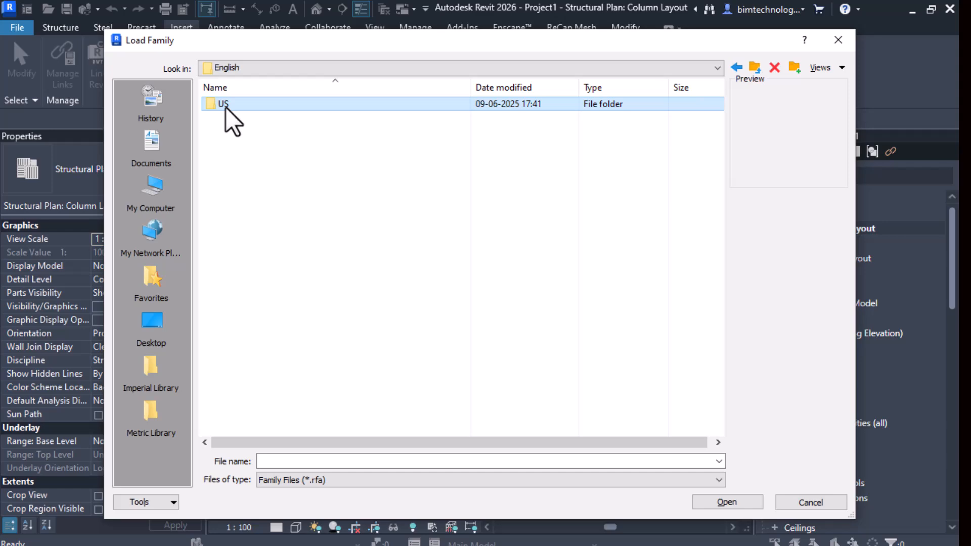
pyautogui.doubleClick(226, 107)
pyautogui.scroll(-6, 275, 273)
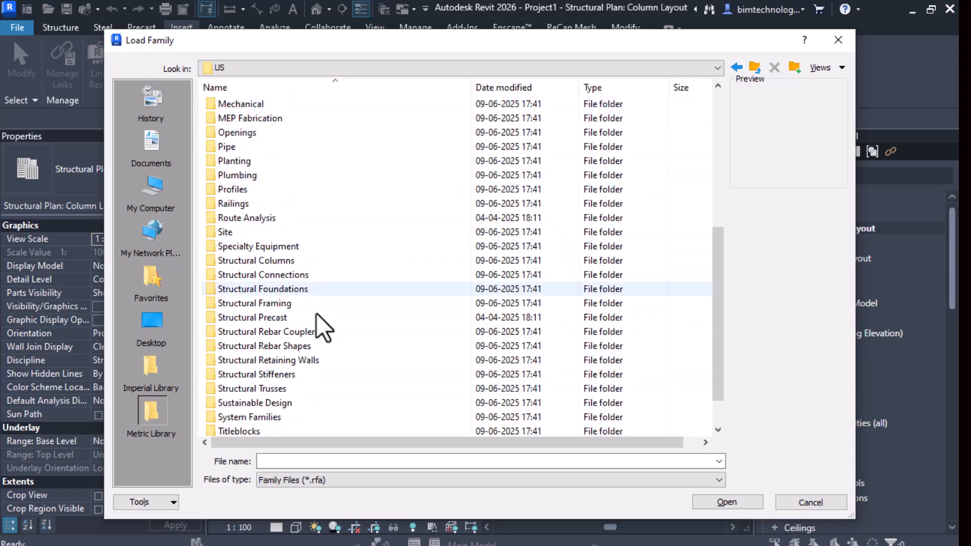
pyautogui.doubleClick(254, 387)
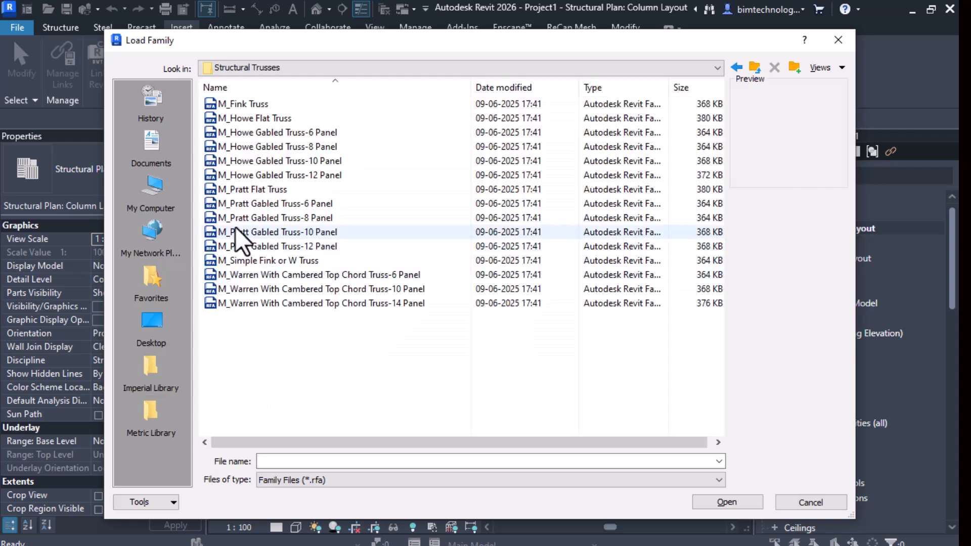
# Step: Preview the Howe, Pratt gabled and Warren cambered top chord truss families
pyautogui.click(260, 118)
pyautogui.click(260, 130)
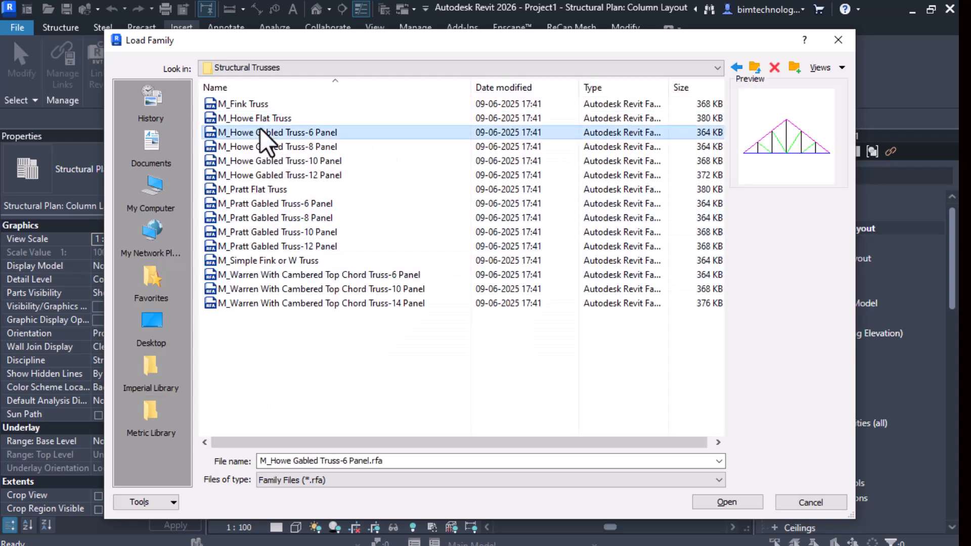
pyautogui.click(282, 205)
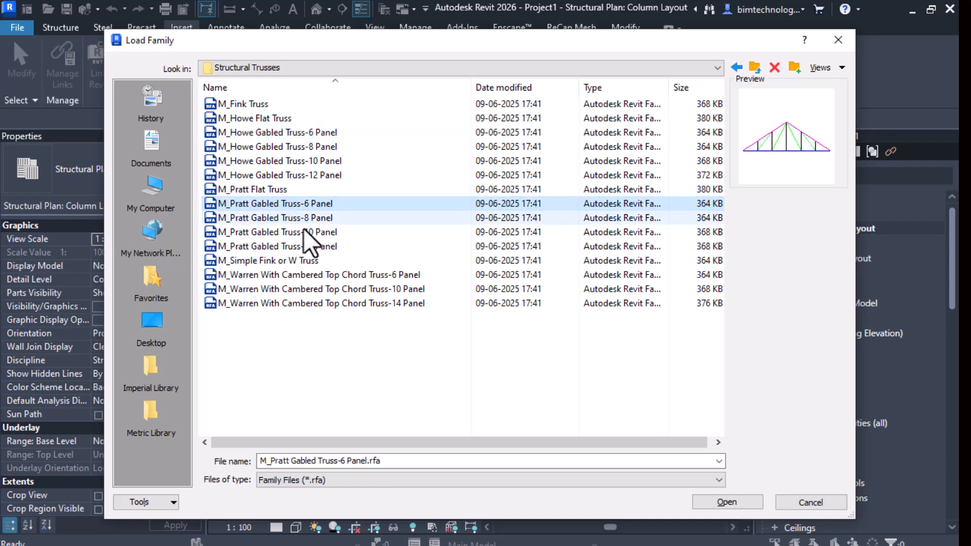
pyautogui.click(321, 276)
pyautogui.click(321, 290)
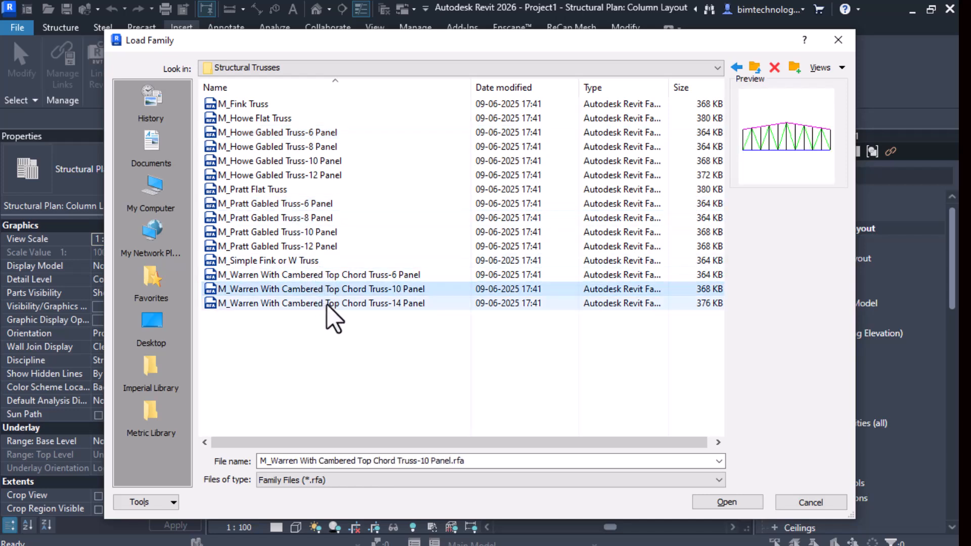
pyautogui.click(329, 305)
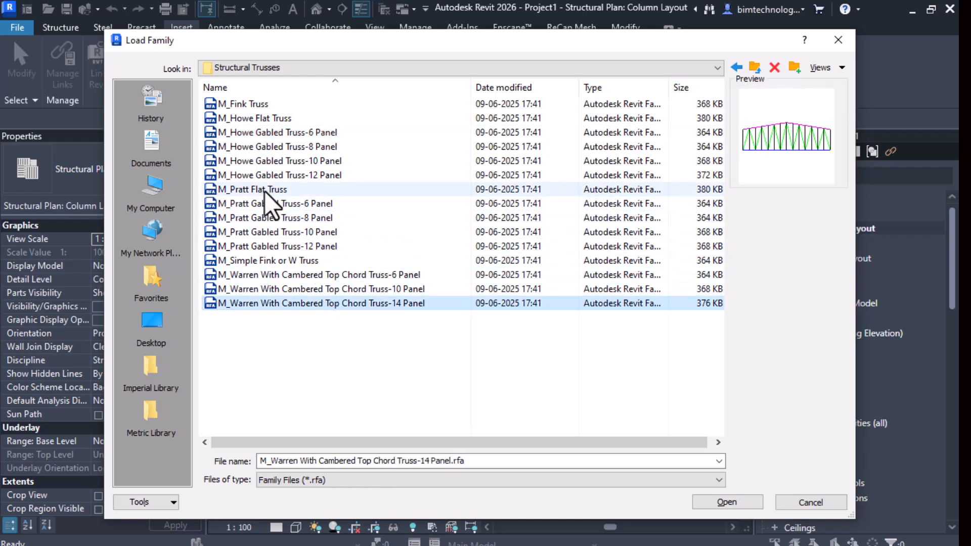
# Step: Load the M_Howe Gabled Truss 6, 8 and 10 Panel families together with M_Pratt Flat Truss
pyautogui.click(272, 133)
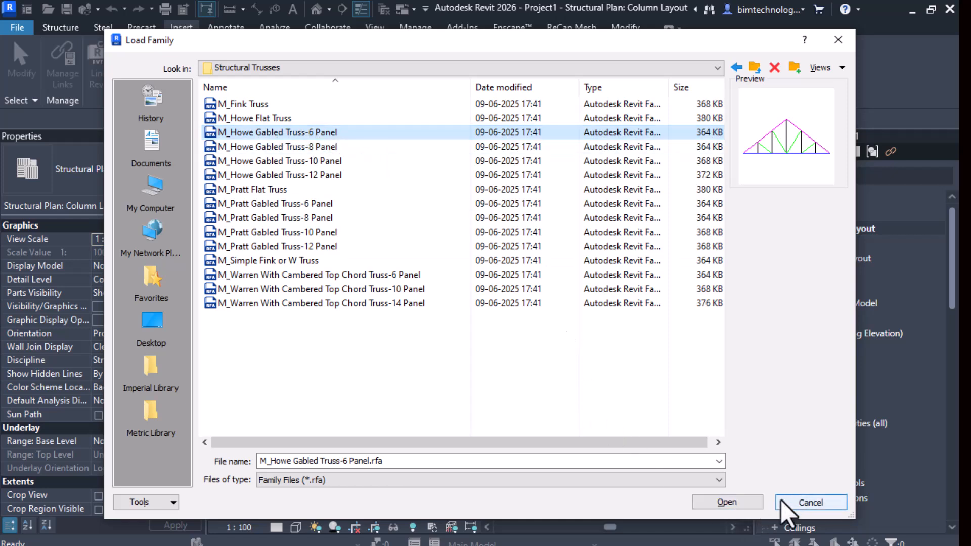
pyautogui.keyDown('ctrl'); pyautogui.click(309, 147); pyautogui.keyUp('ctrl')
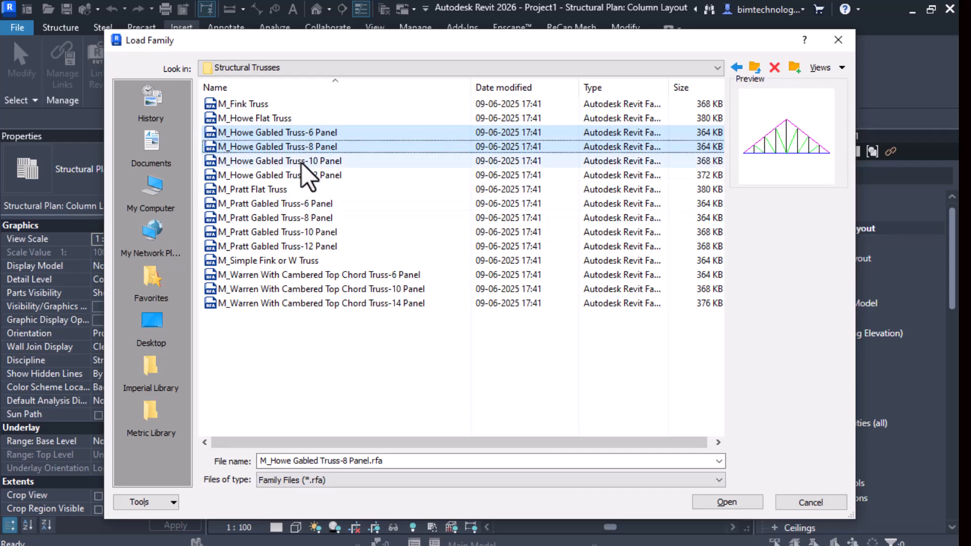
pyautogui.keyDown('ctrl'); pyautogui.click(301, 162); pyautogui.keyUp('ctrl')
pyautogui.keyDown('ctrl'); pyautogui.click(269, 190); pyautogui.keyUp('ctrl')
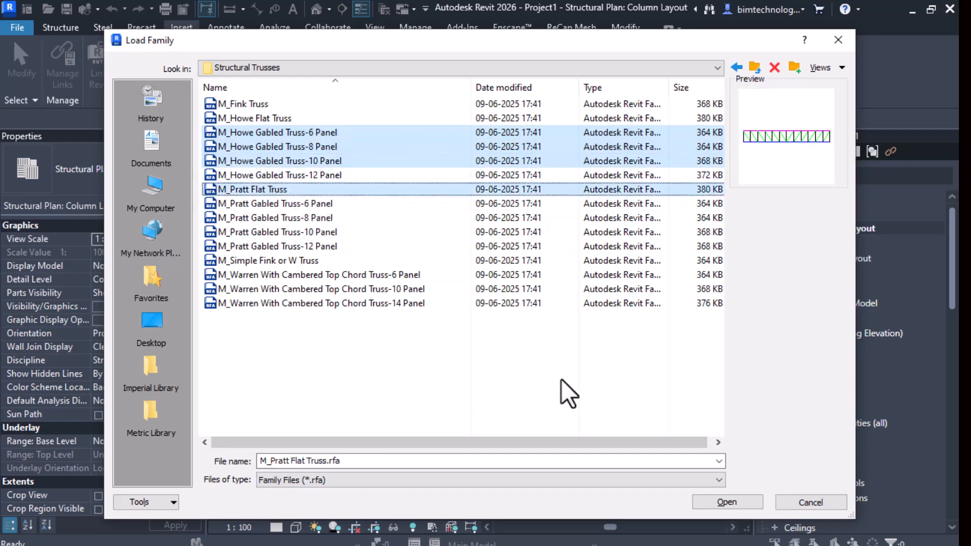
pyautogui.click(727, 502)
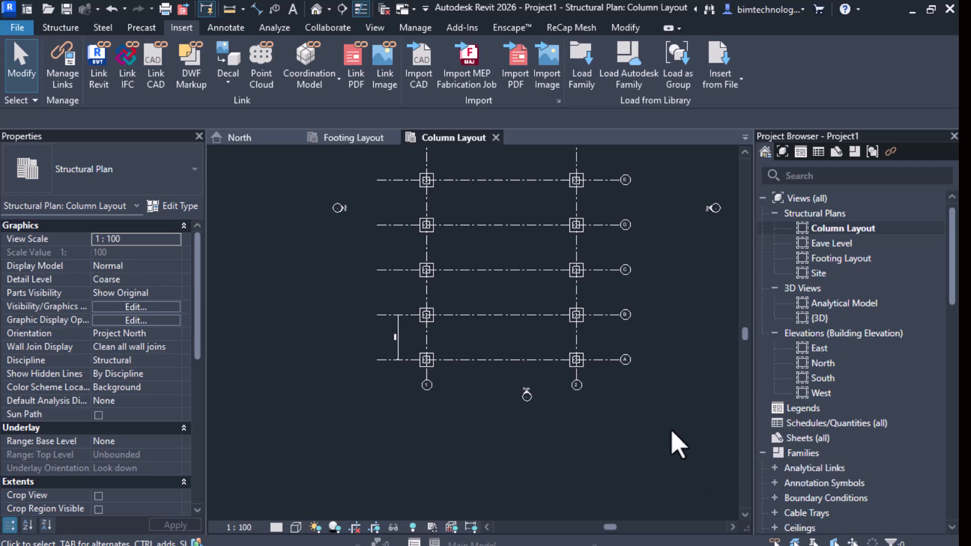
# Step: Check the family types of the rectangular footing and the concrete pedestal at the intersection of grids A and 1
pyautogui.scroll(-3, 493, 375)
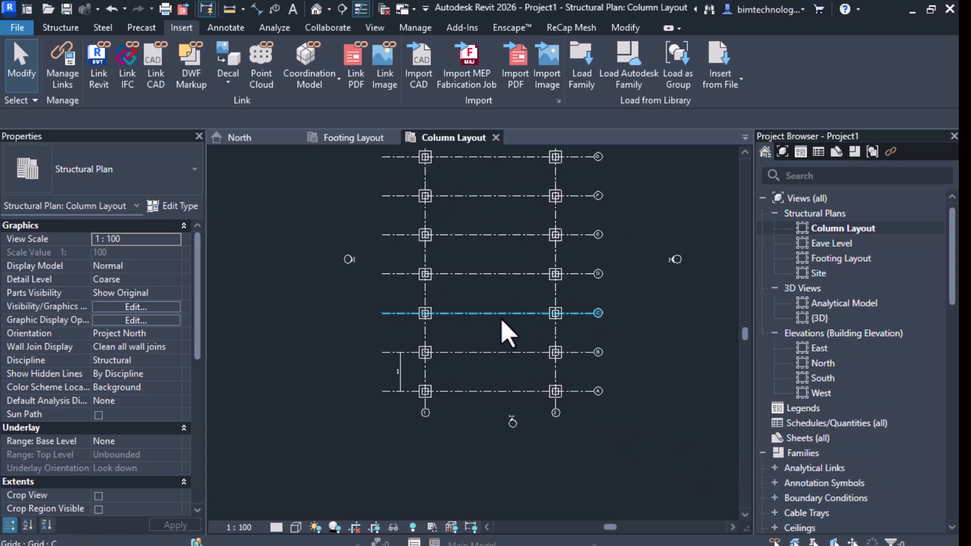
pyautogui.scroll(2, 516, 241)
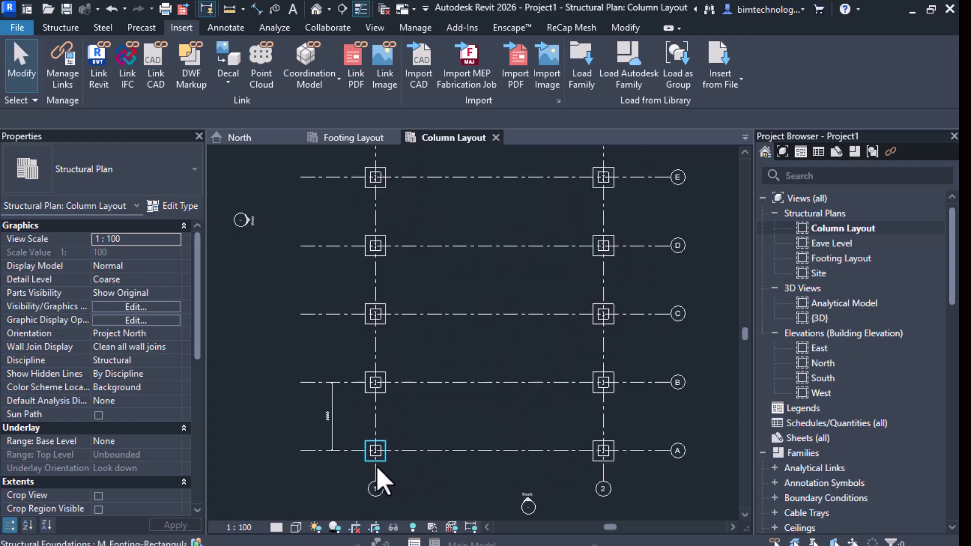
pyautogui.scroll(5, 380, 467)
pyautogui.click(397, 469)
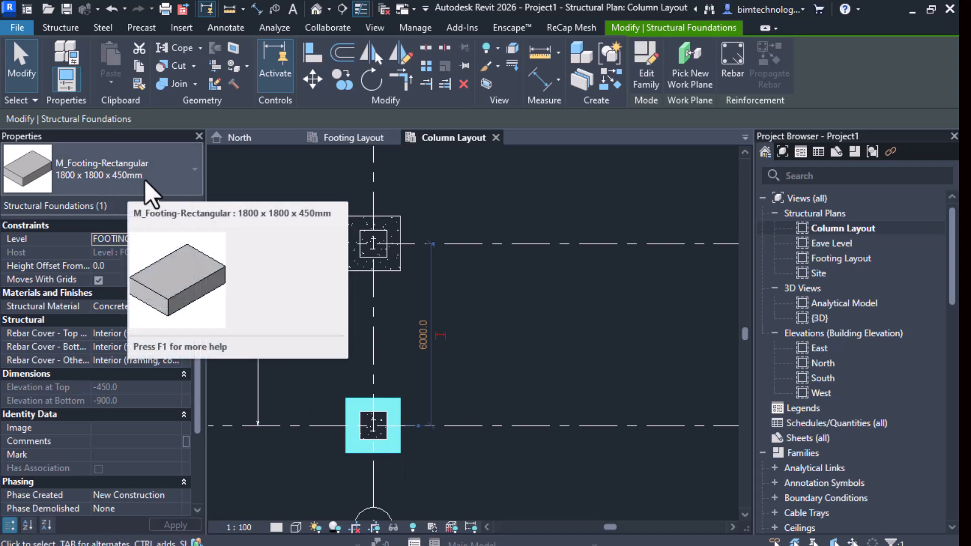
pyautogui.click(497, 342)
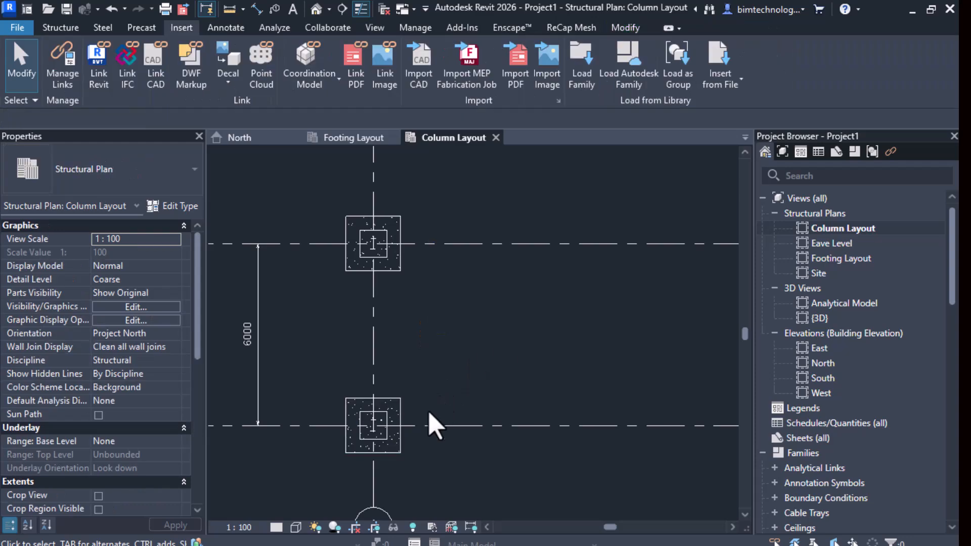
pyautogui.scroll(2, 401, 439)
pyautogui.click(375, 445)
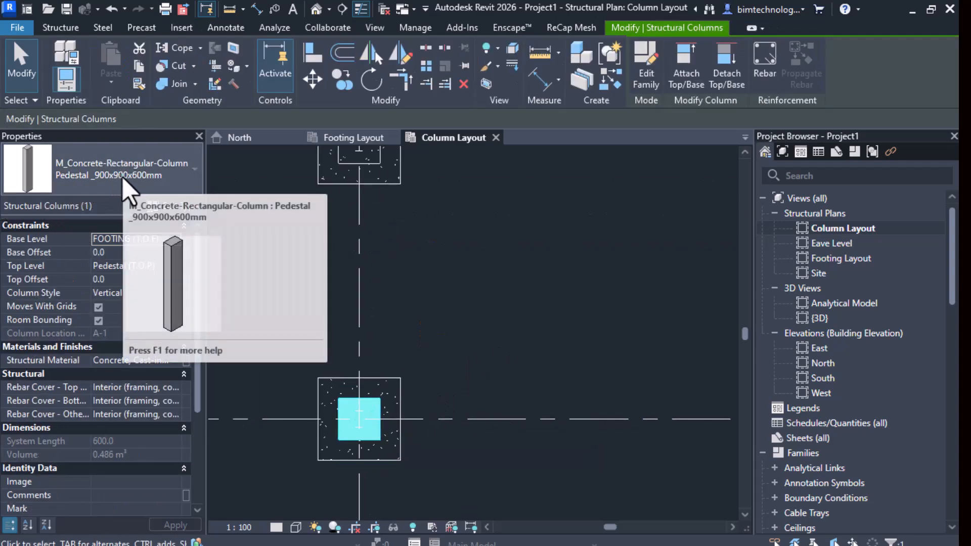
pyautogui.click(544, 323)
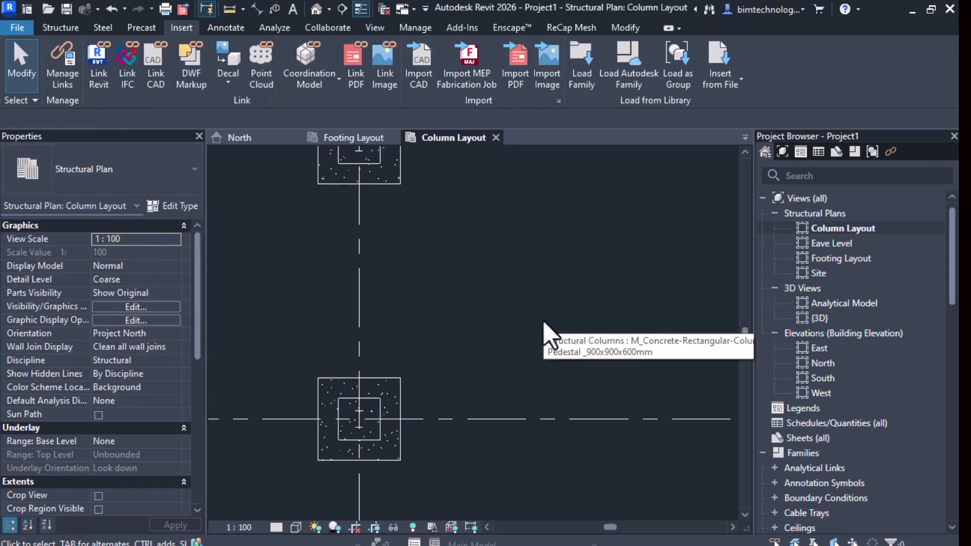
# Step: Check the family type of the steel wide flange column standing on the pedestal at grids A and 1
pyautogui.scroll(5, 373, 441)
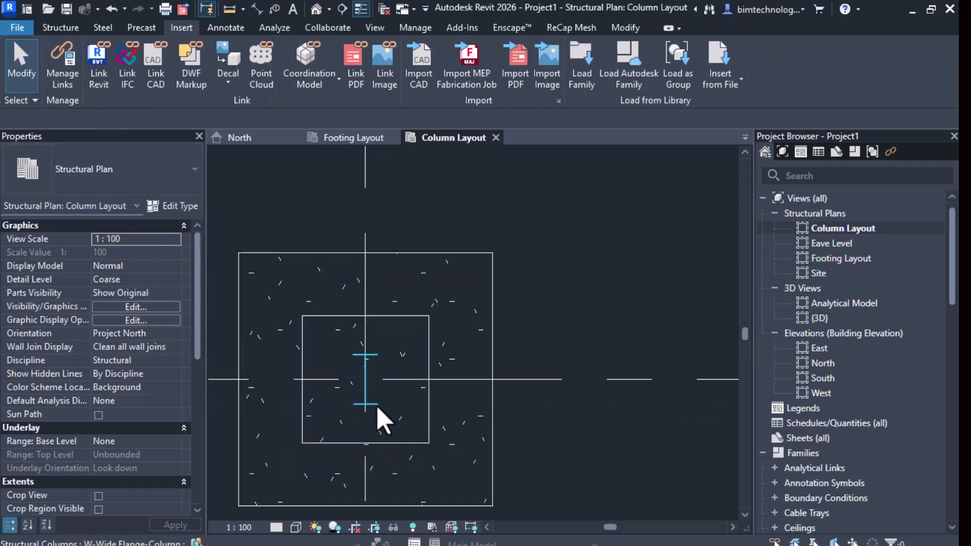
pyautogui.click(382, 420)
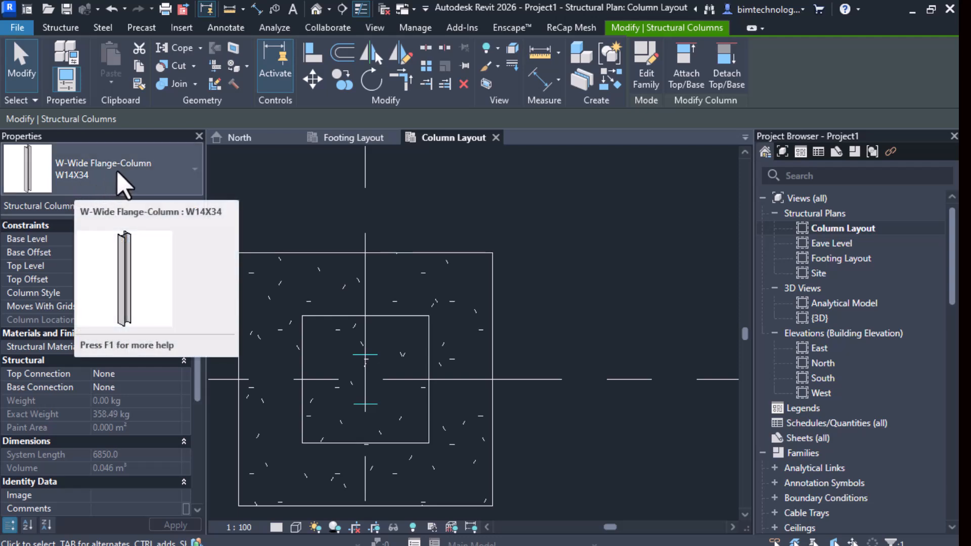
pyautogui.click(310, 206)
pyautogui.scroll(-5, 323, 276)
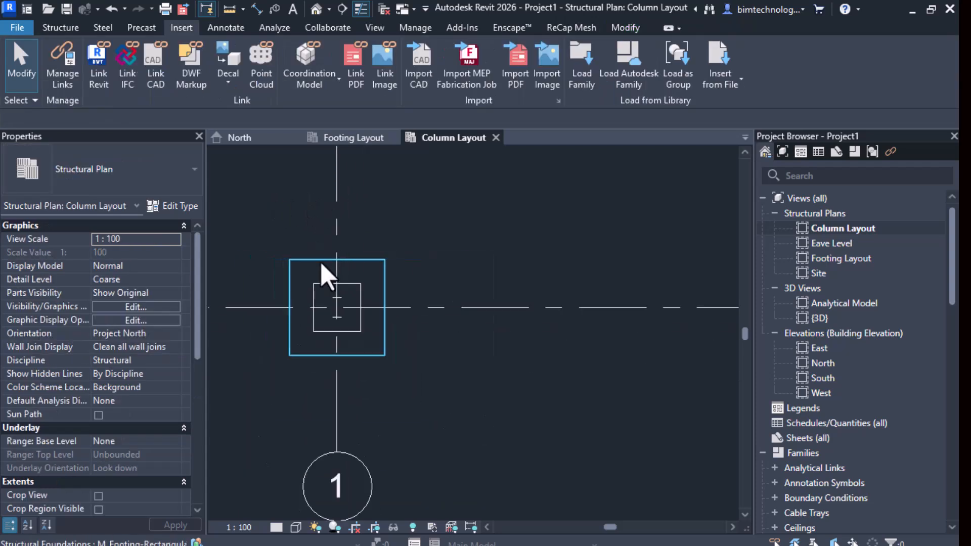
pyautogui.scroll(-3, 324, 270)
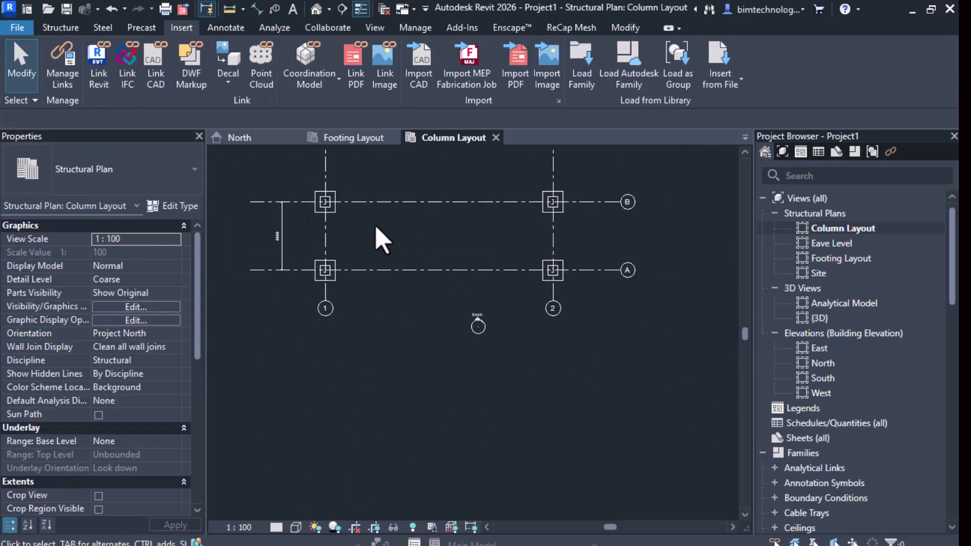
# Step: Select grid 2 and inspect the span dimension between grids 1 and 2 near grid G
pyautogui.click(550, 235)
pyautogui.scroll(-3, 460, 395)
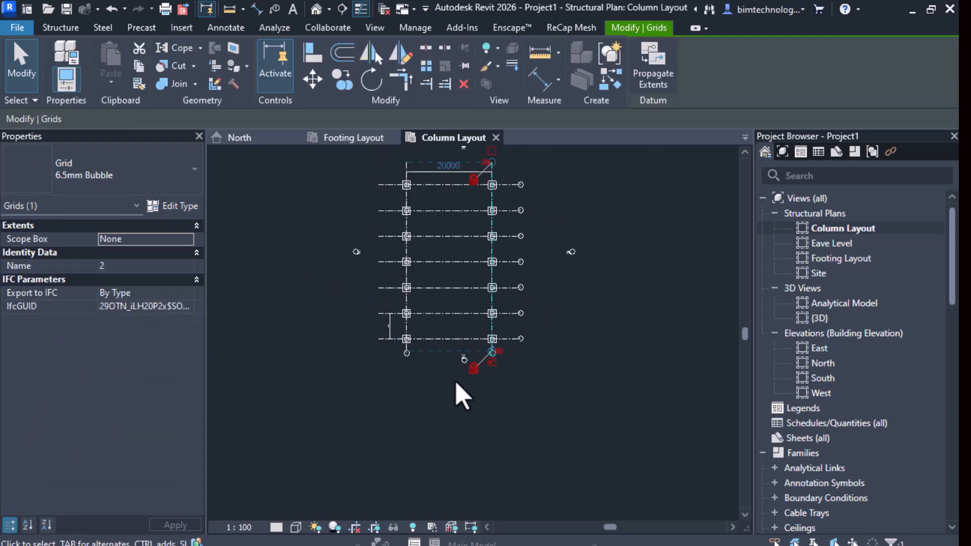
pyautogui.scroll(5, 473, 169)
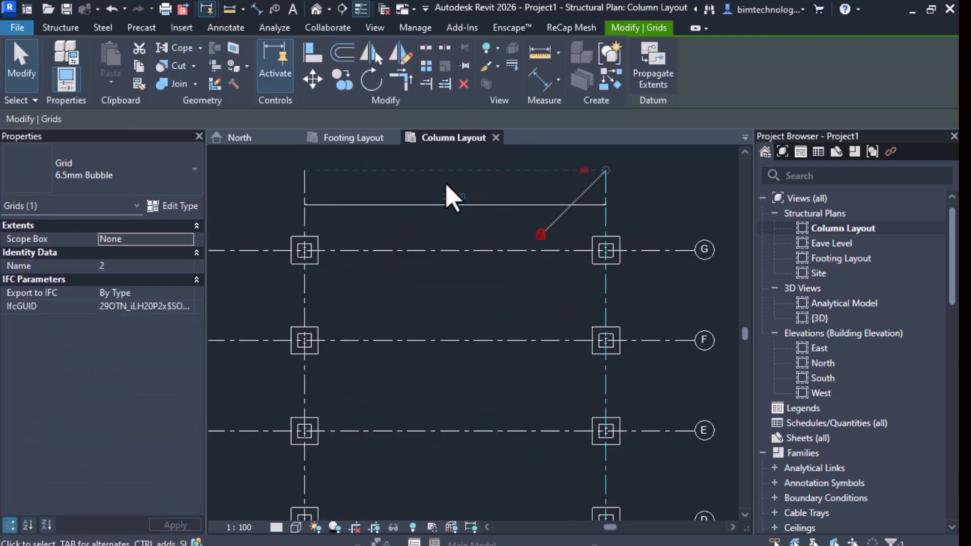
# Step: Inspect the bay spacing dimension between grids A and B beside grid 1, and compare it with the overall column grid
pyautogui.scroll(-5, 539, 202)
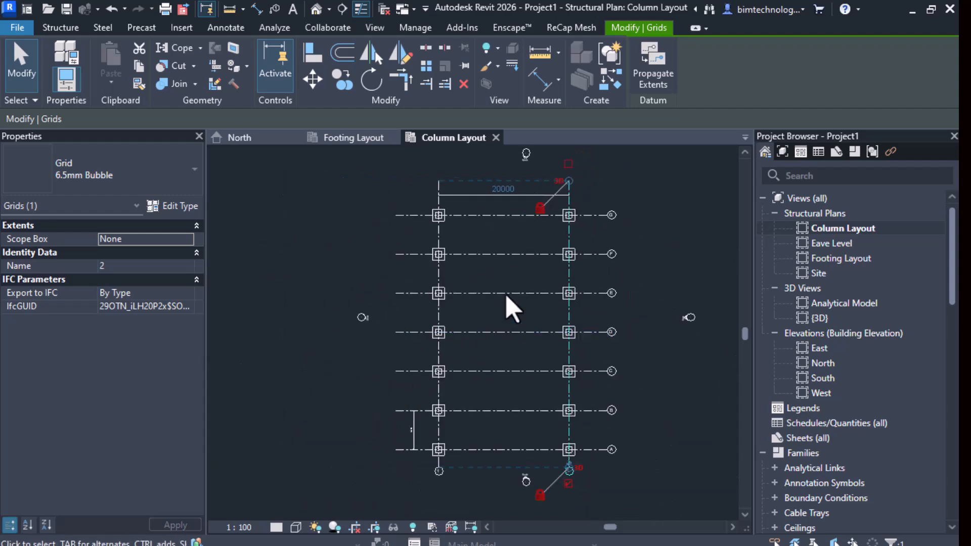
pyautogui.click(382, 444)
pyautogui.scroll(3, 416, 465)
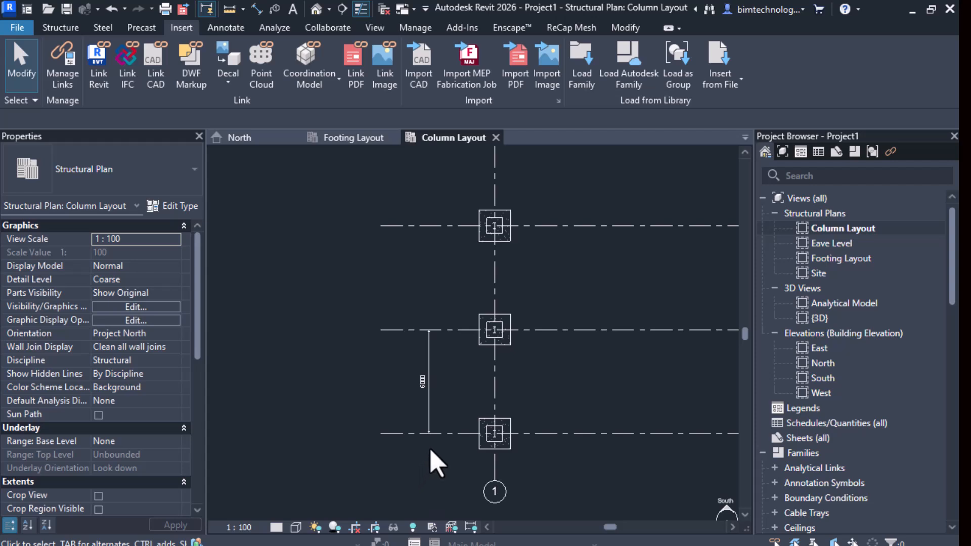
pyautogui.scroll(-4, 435, 463)
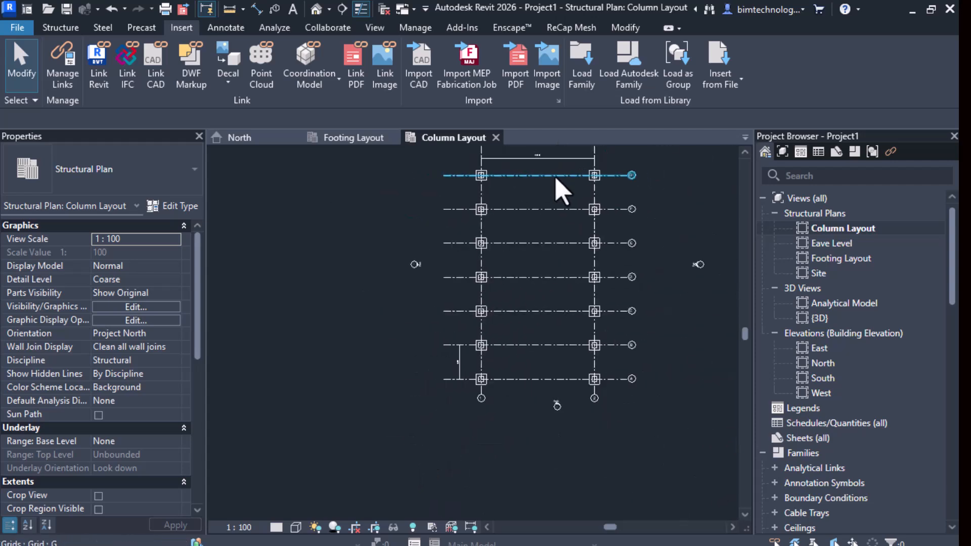
pyautogui.scroll(5, 461, 384)
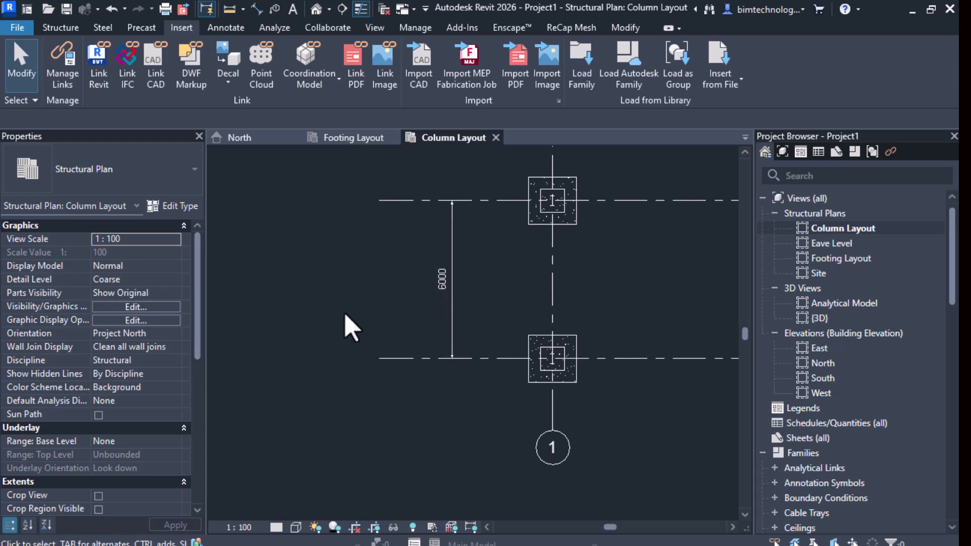
pyautogui.scroll(-4, 349, 327)
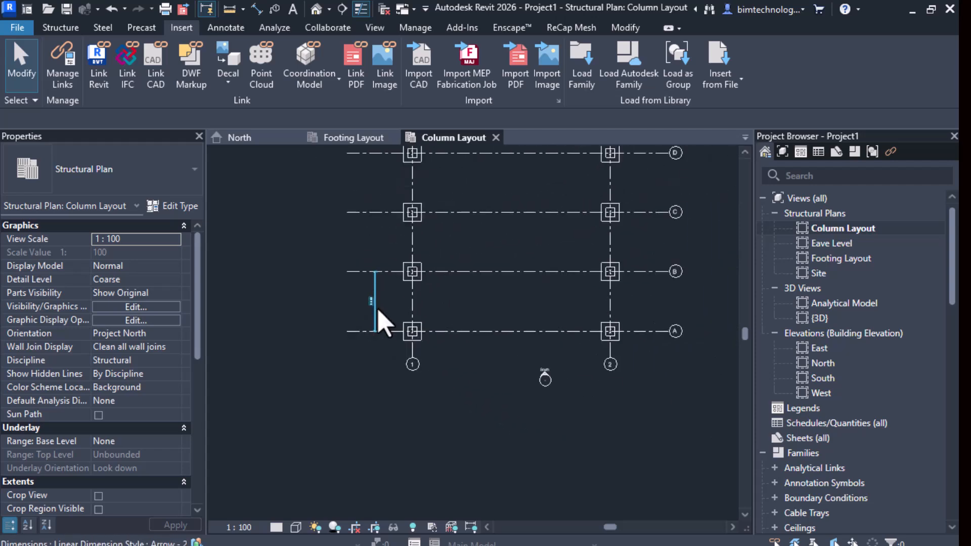
# Step: Open the default 3D view and inspect the footing and concrete pedestal properties at grids A and 1
pyautogui.click(375, 29)
pyautogui.click(393, 65)
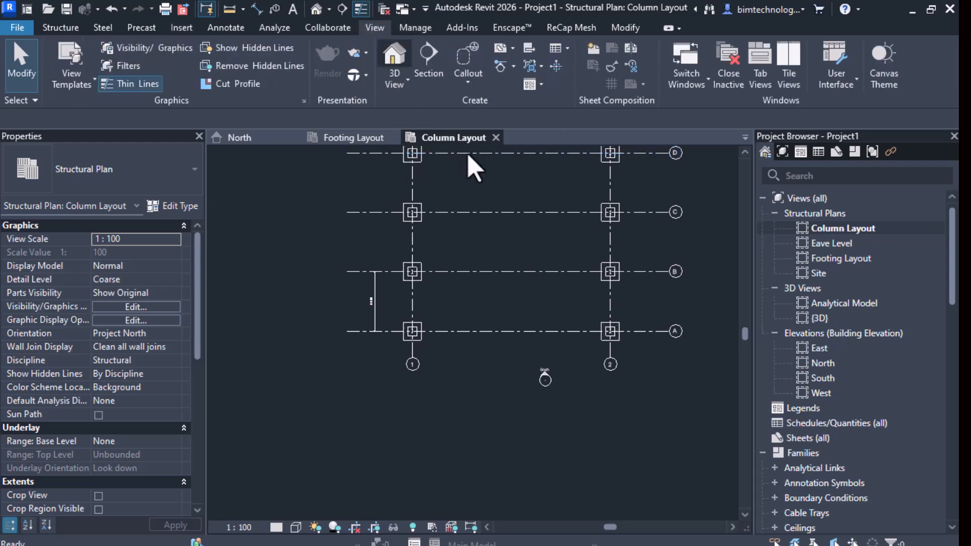
pyautogui.scroll(10, 531, 445)
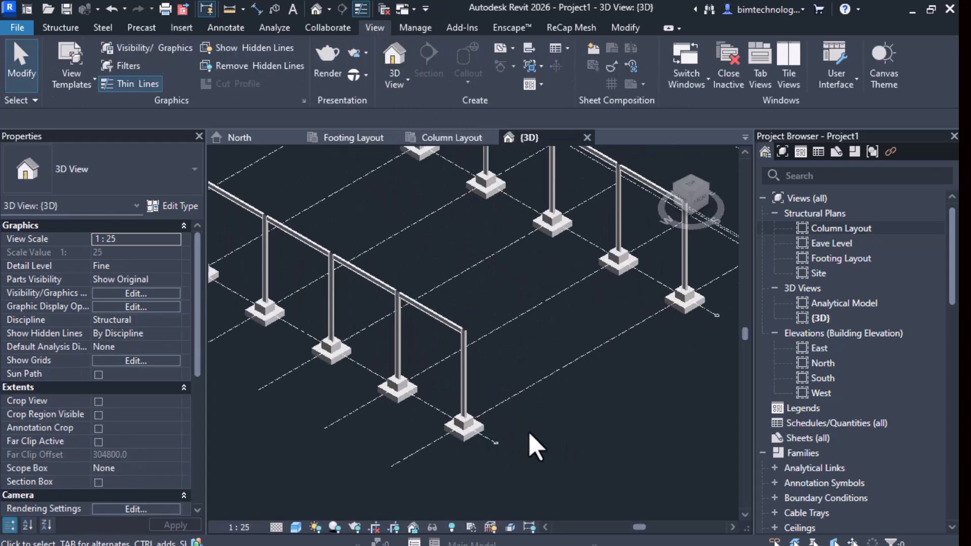
pyautogui.click(413, 421)
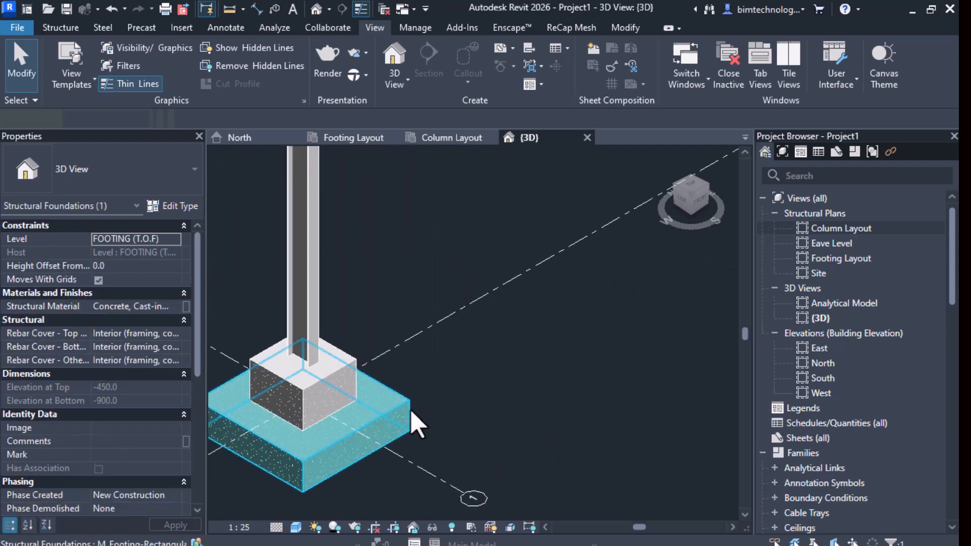
pyautogui.click(521, 429)
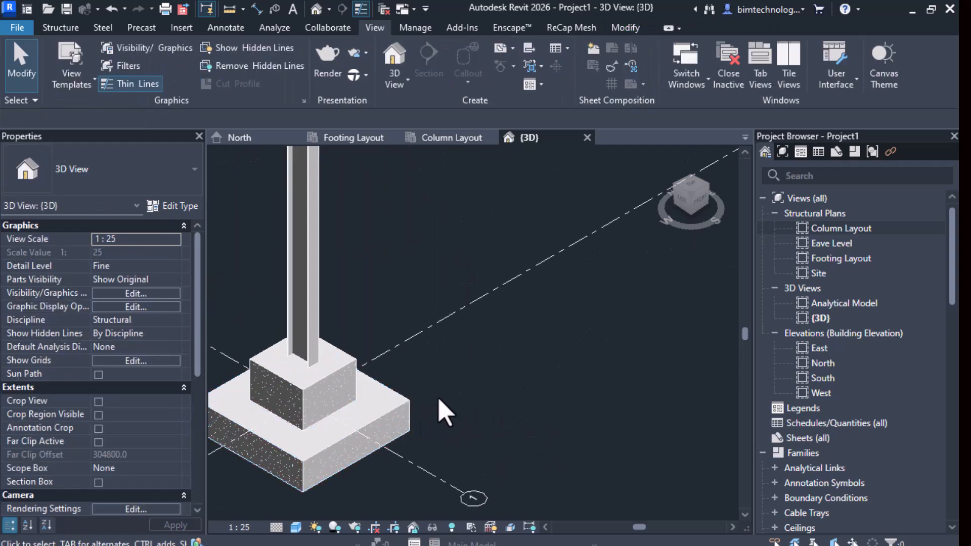
pyautogui.click(344, 374)
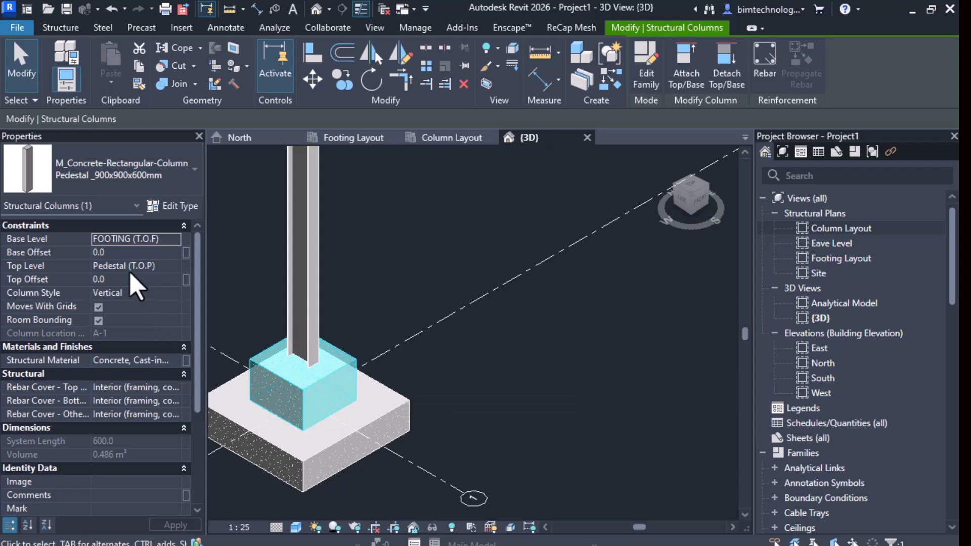
pyautogui.scroll(-5, 514, 353)
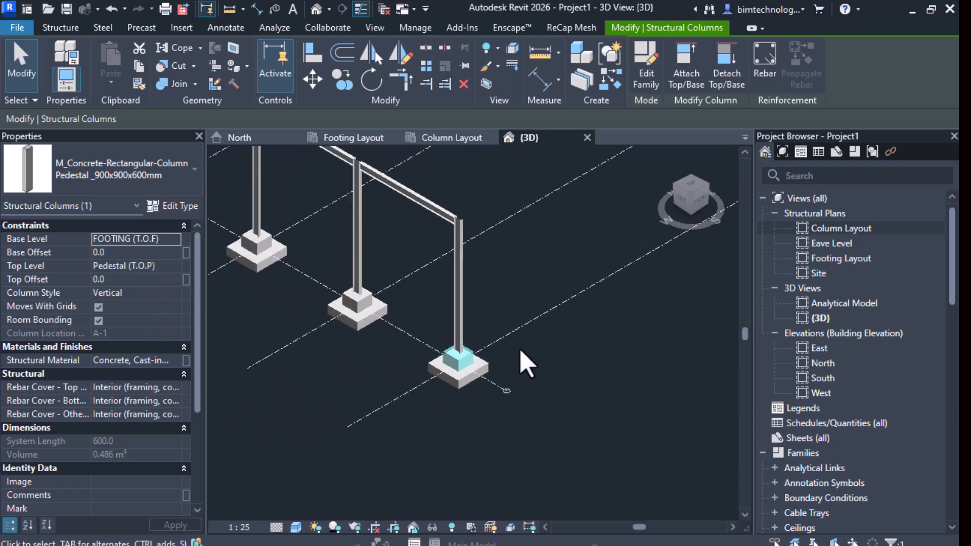
# Step: Check the family types and levels of the corner steel column and the eave girder connected to its top
pyautogui.scroll(-2, 521, 351)
pyautogui.click(487, 293)
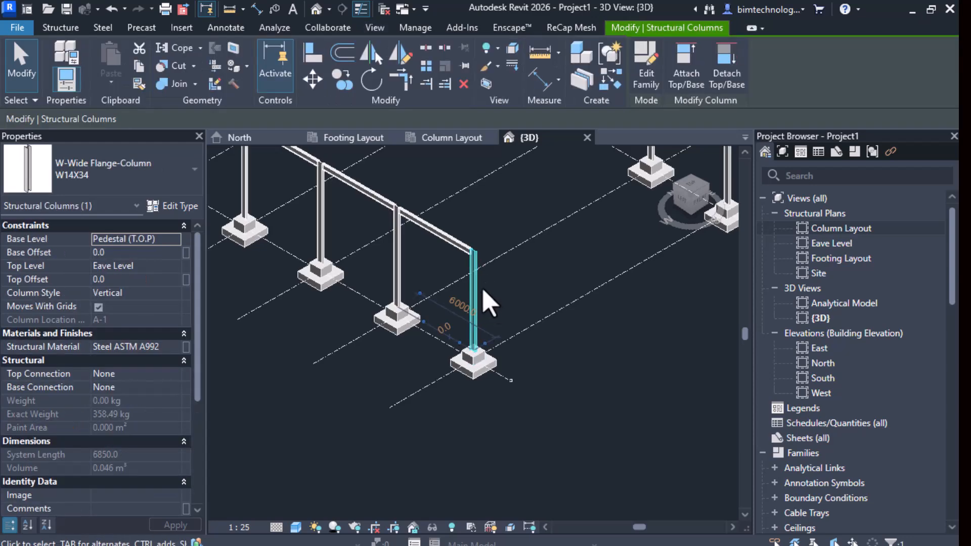
pyautogui.click(444, 233)
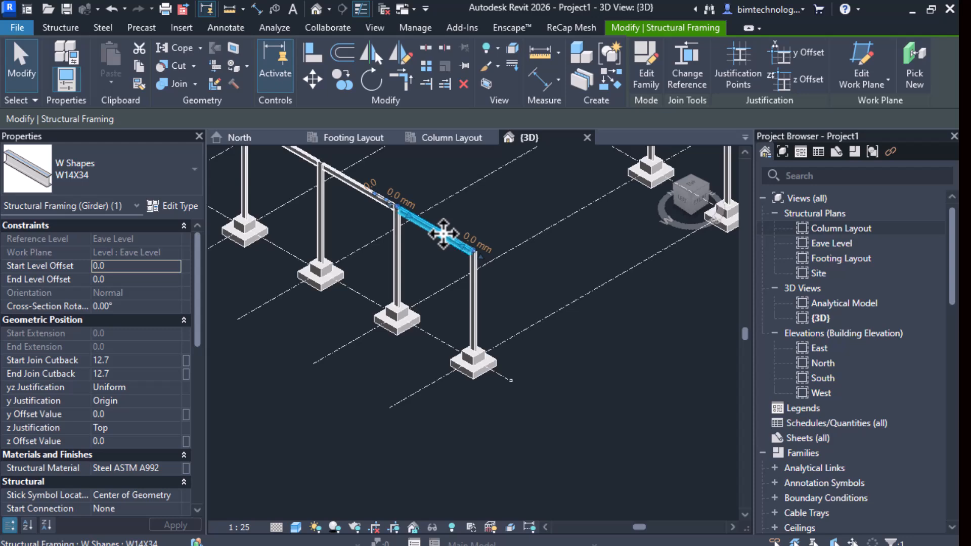
pyautogui.click(613, 370)
pyautogui.scroll(-5, 611, 375)
pyautogui.scroll(1, 631, 362)
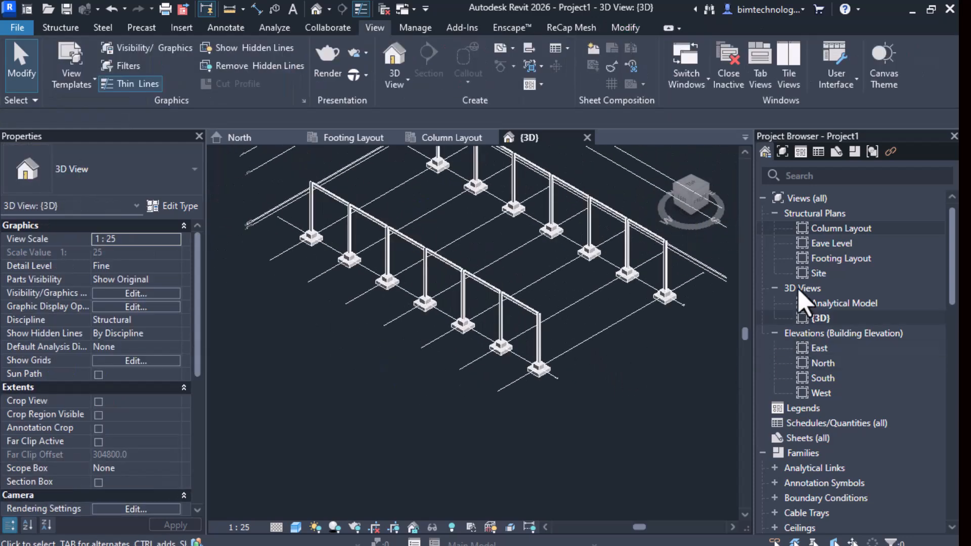
# Step: Open the North elevation and examine the pedestal, ground and footing levels at the column base
pyautogui.doubleClick(830, 363)
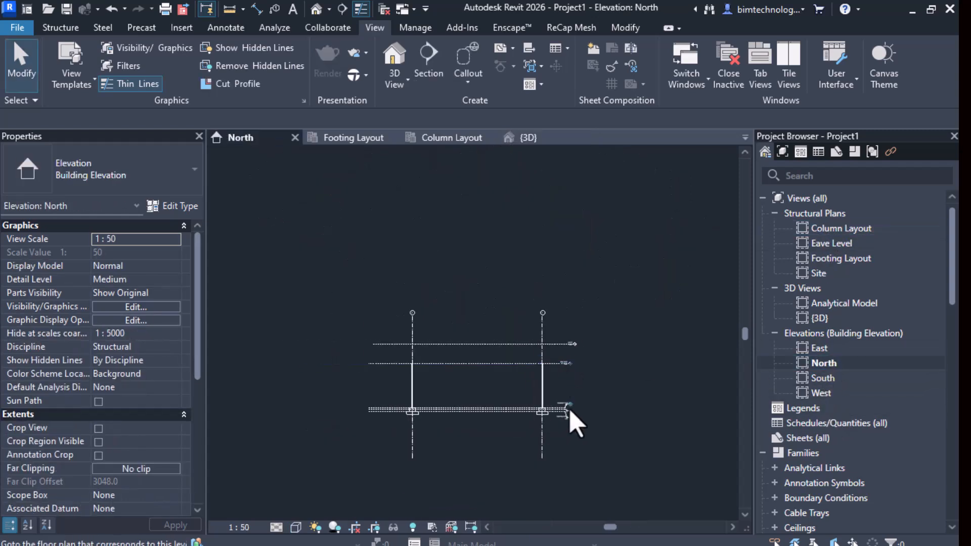
pyautogui.scroll(6, 572, 423)
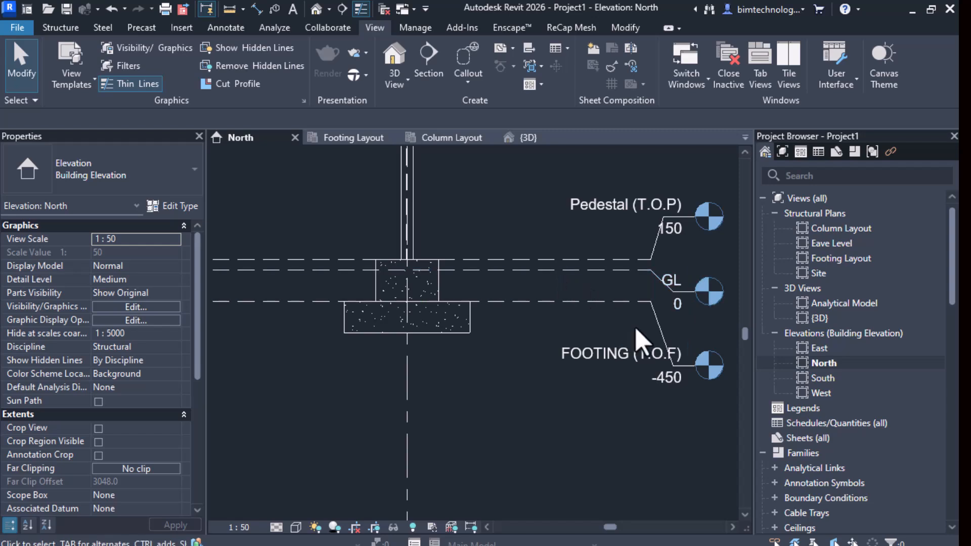
pyautogui.scroll(-6, 636, 328)
pyautogui.scroll(1, 302, 234)
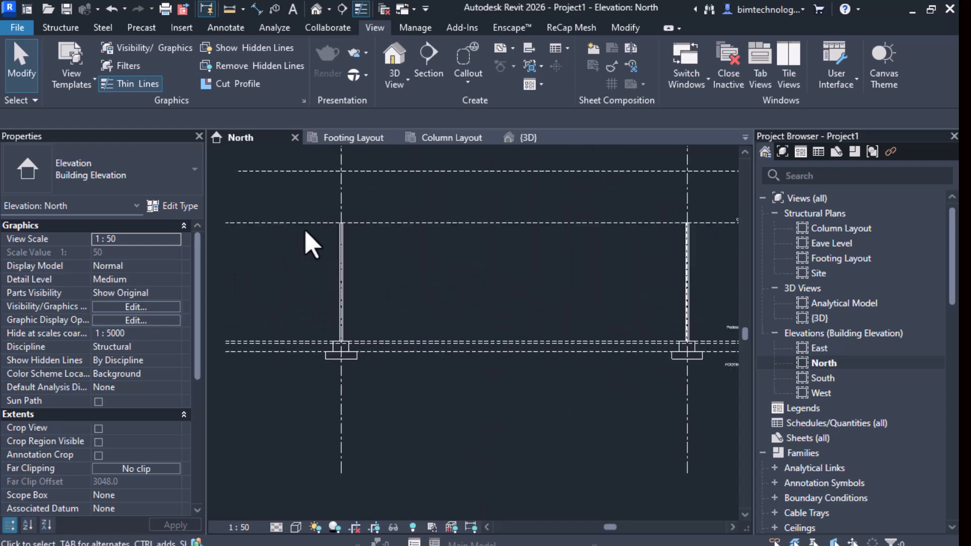
# Step: Examine the Eave Level elevation at the steel column tops against the pedestal and footing levels
pyautogui.scroll(2, 313, 244)
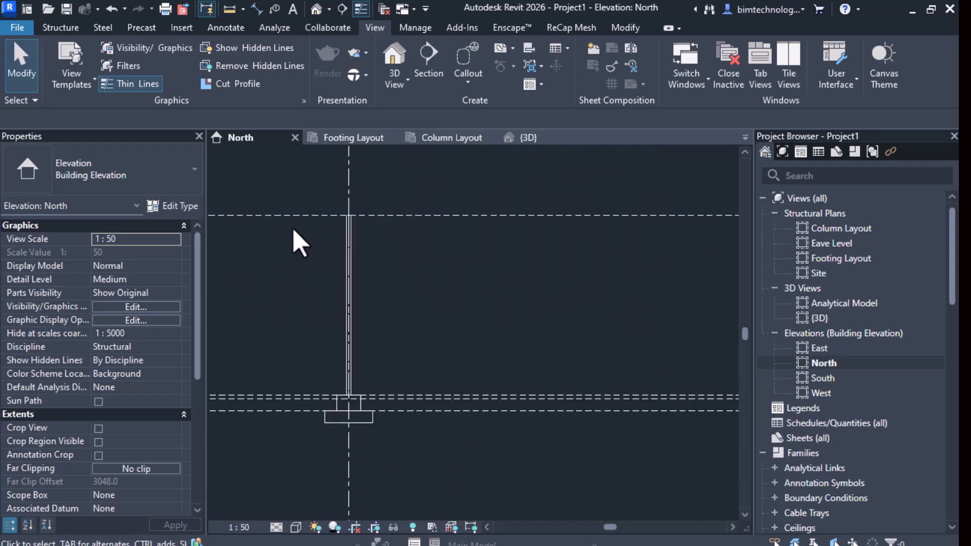
pyautogui.scroll(-4, 430, 233)
pyautogui.scroll(4, 663, 263)
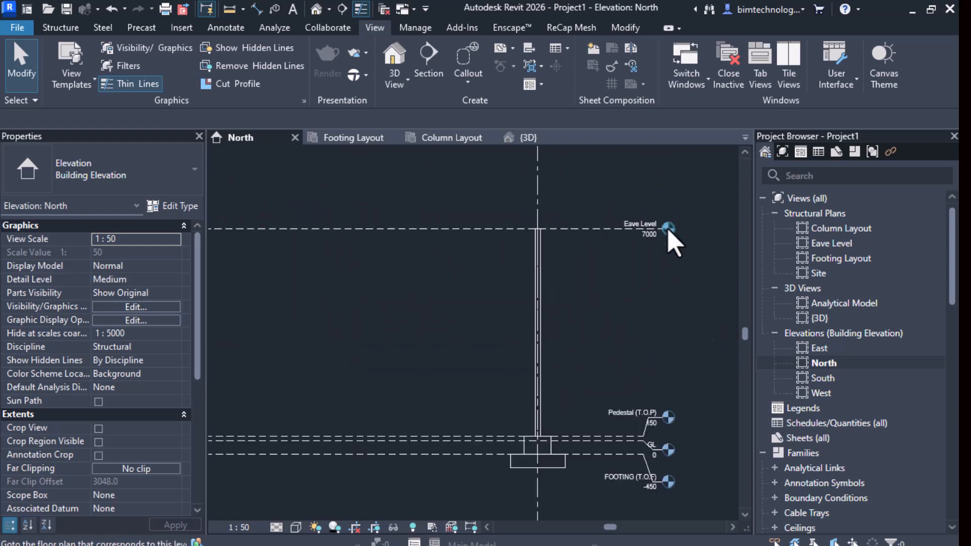
pyautogui.scroll(2, 670, 241)
pyautogui.scroll(-3, 656, 271)
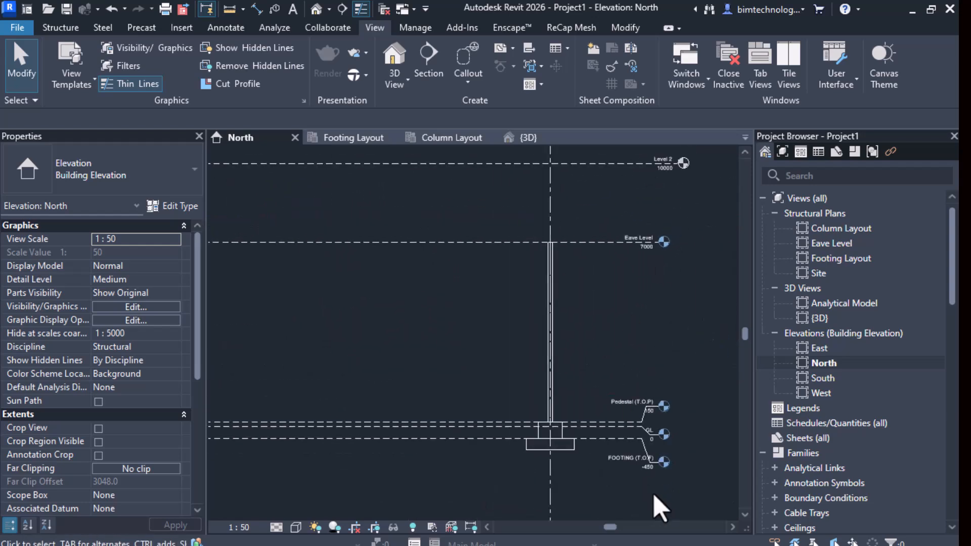
pyautogui.scroll(3, 624, 450)
pyautogui.scroll(-2, 643, 435)
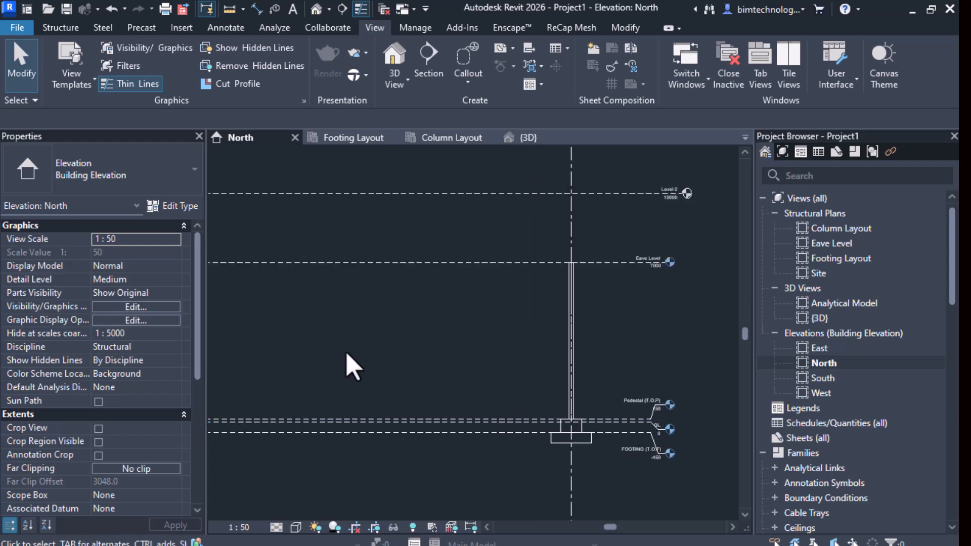
# Step: Review the column span between grids 1 and 2 and the space between Eave Level and Level 2
pyautogui.scroll(-1, 636, 369)
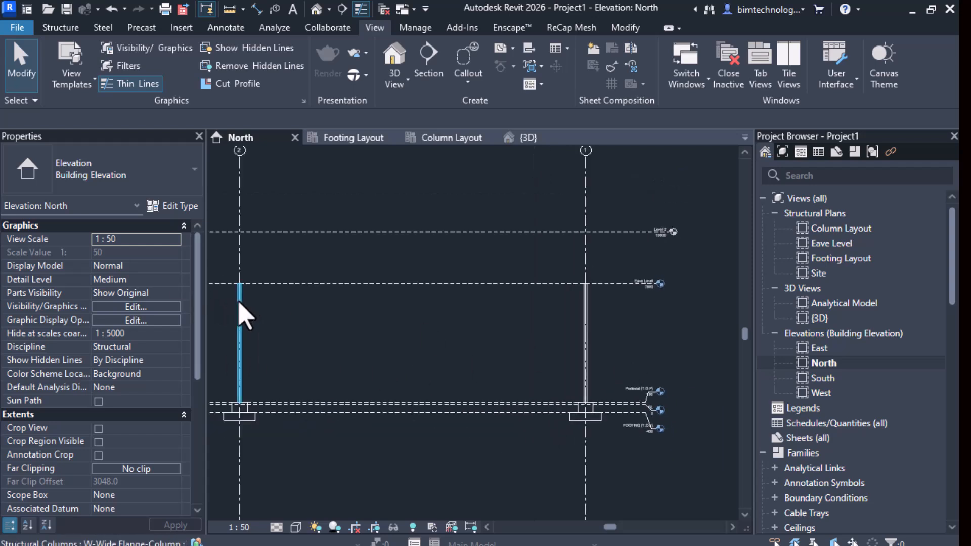
pyautogui.scroll(-4, 521, 303)
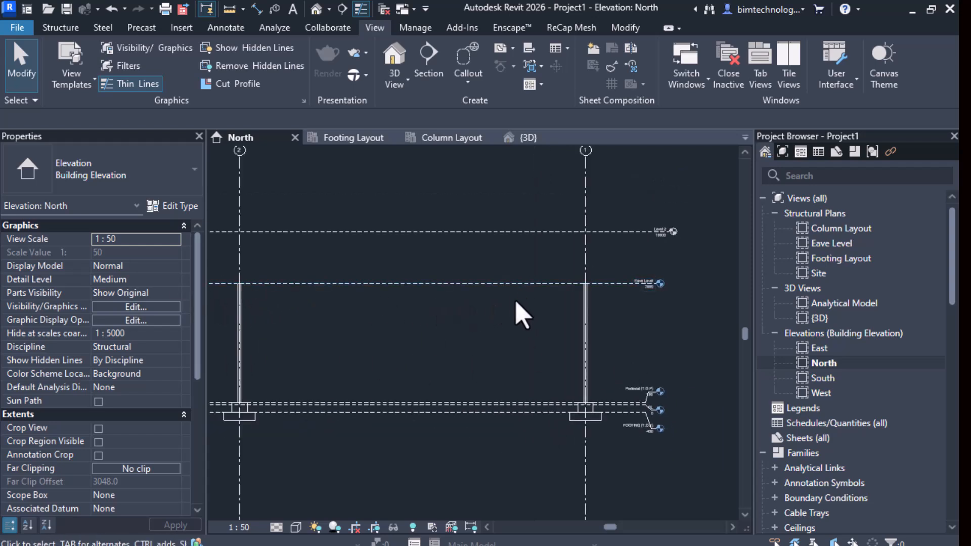
pyautogui.scroll(2, 384, 296)
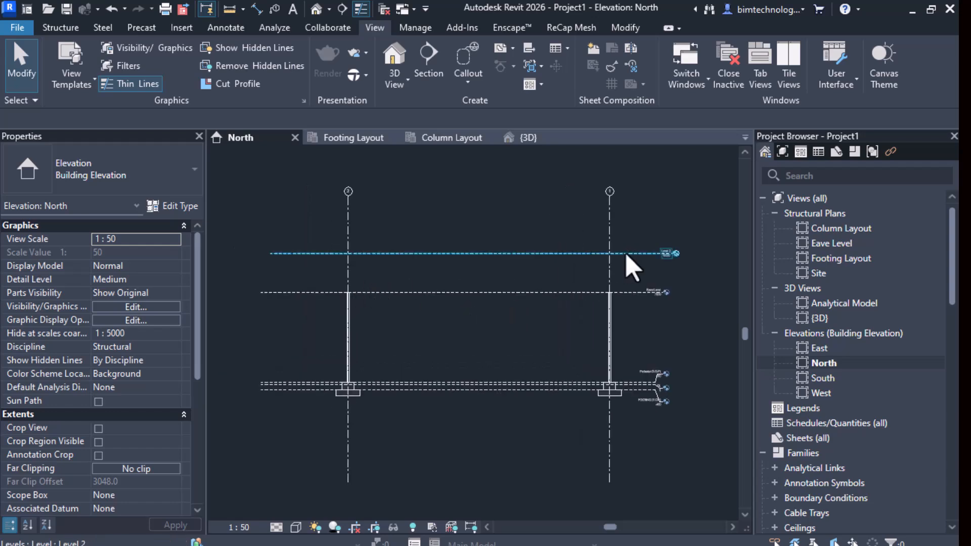
pyautogui.scroll(2, 637, 268)
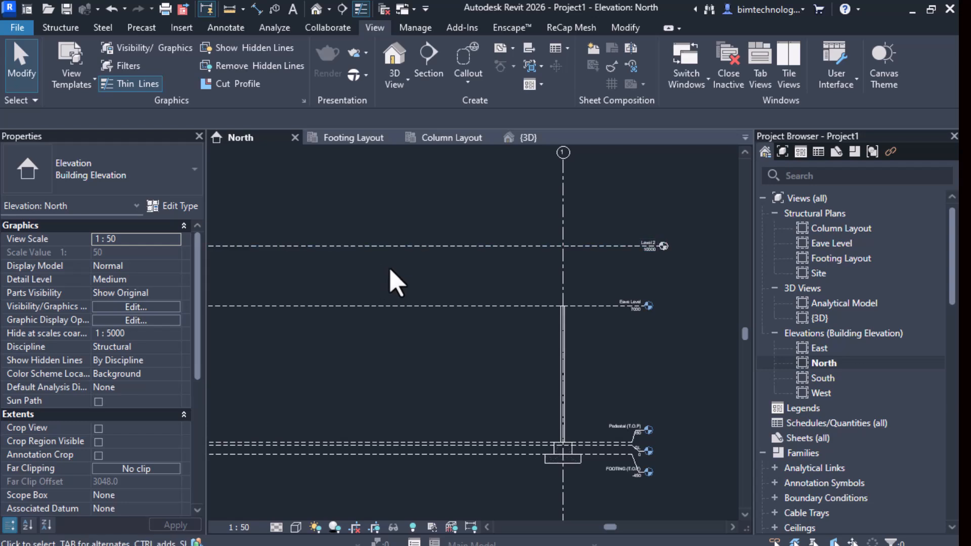
pyautogui.scroll(-2, 448, 336)
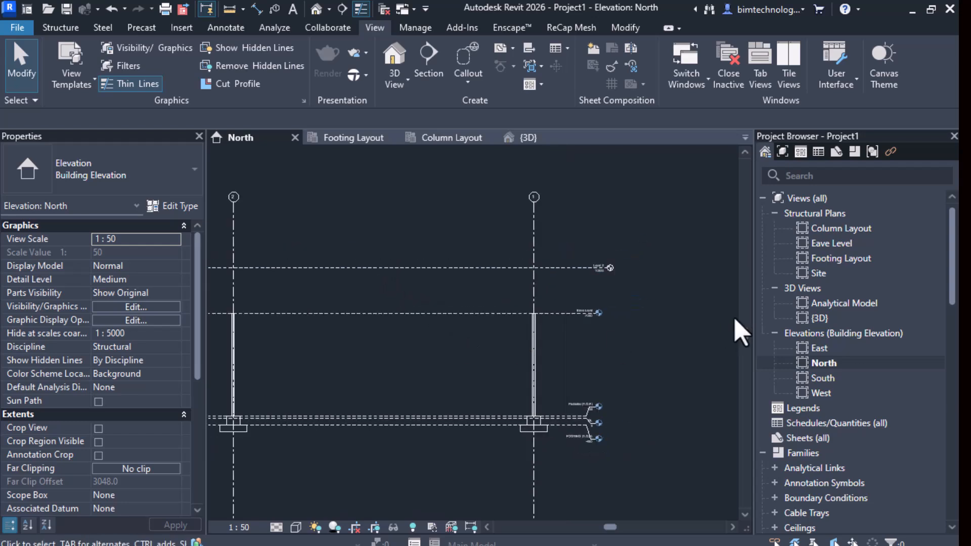
pyautogui.scroll(-1, 548, 320)
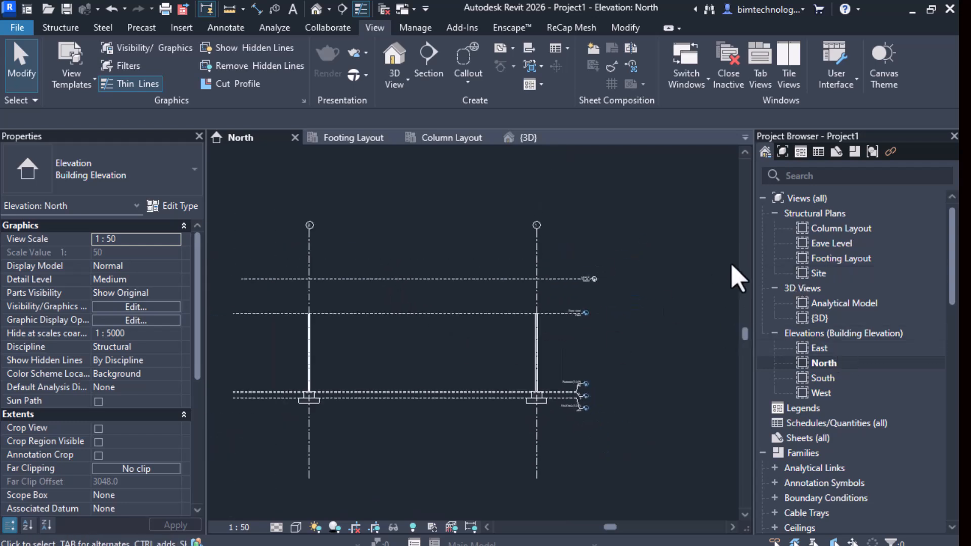
# Step: Review the grid A columns in the Column Layout plan and their tops at Eave Level in the North elevation
pyautogui.doubleClick(841, 230)
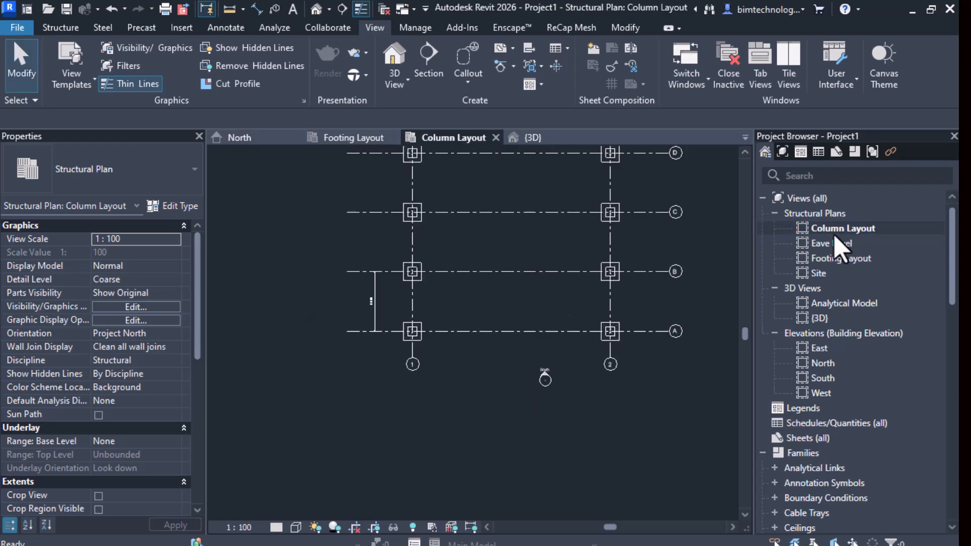
pyautogui.scroll(1, 617, 338)
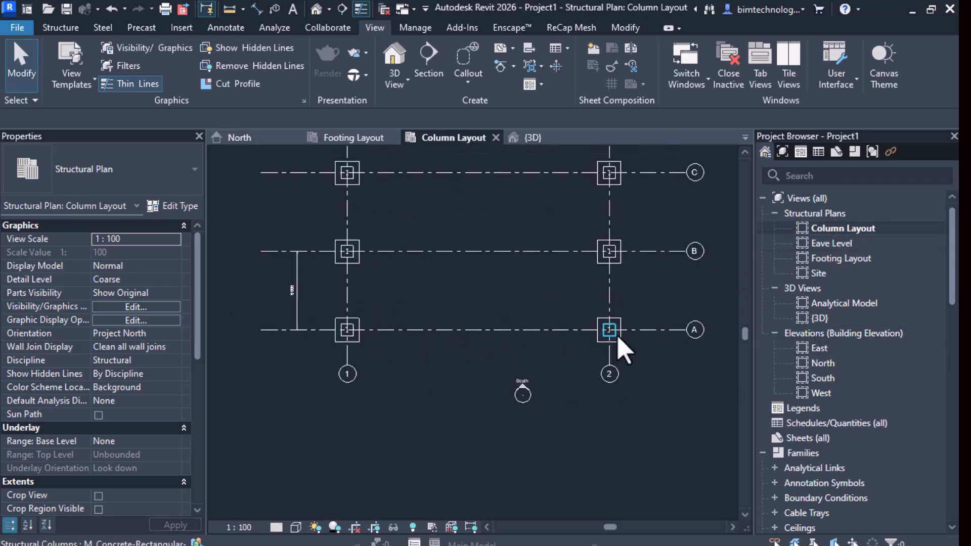
pyautogui.scroll(1, 468, 334)
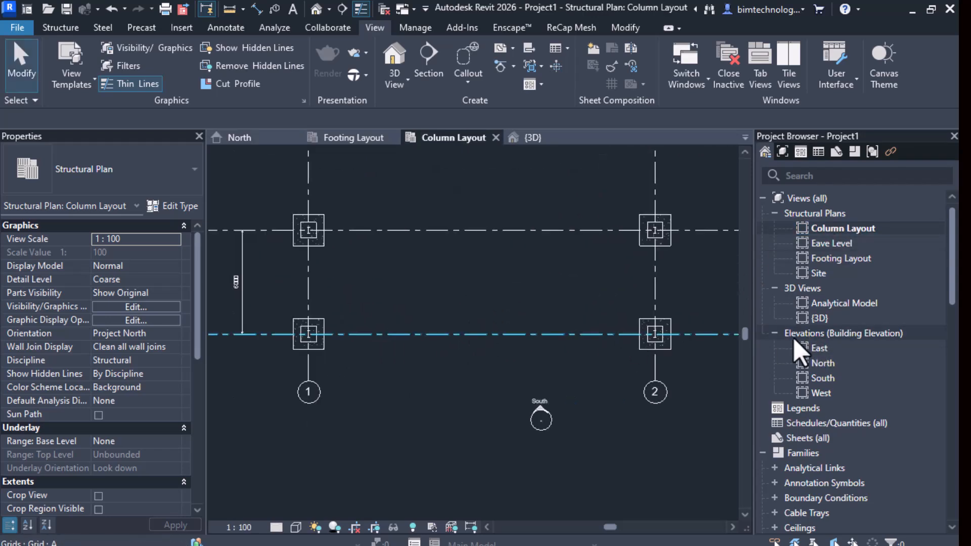
pyautogui.doubleClick(825, 363)
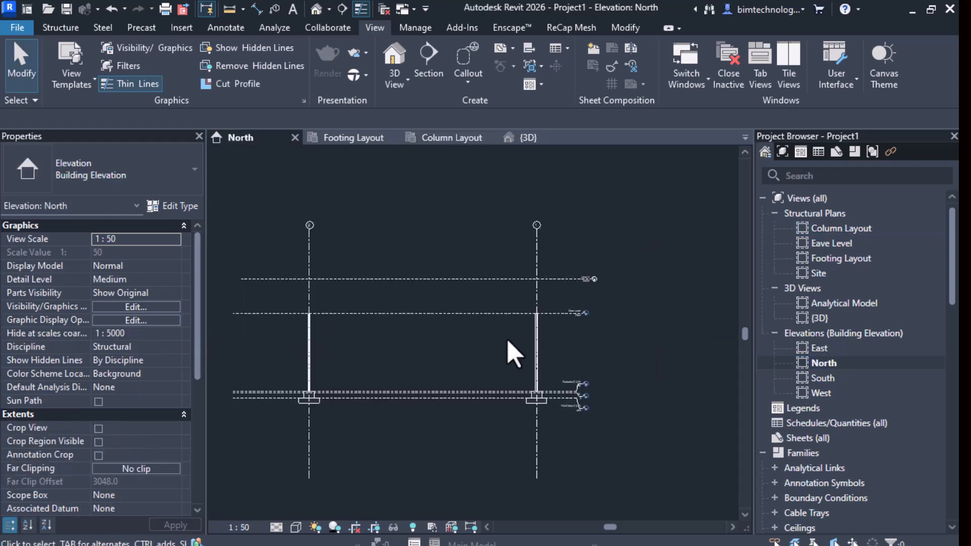
pyautogui.scroll(4, 587, 324)
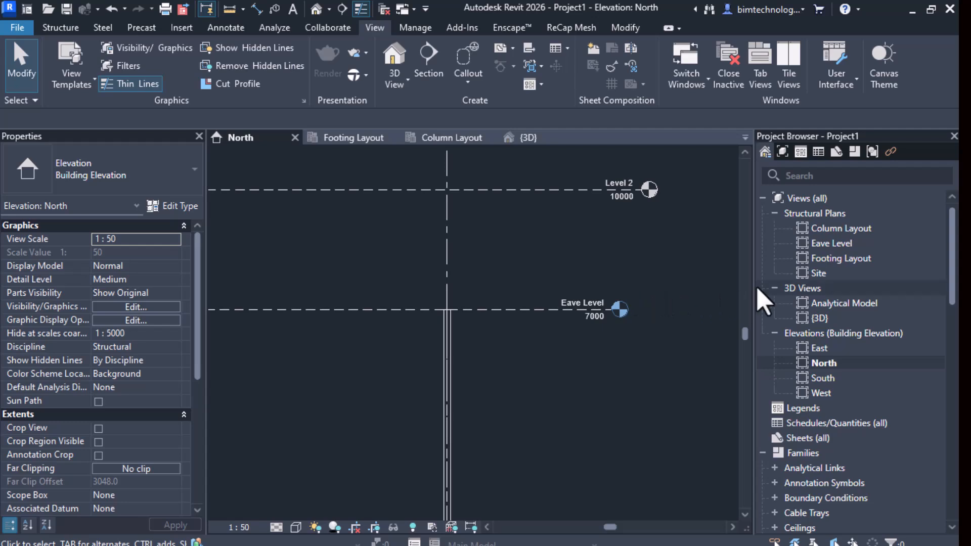
# Step: Open the Eave Level structural plan at grid A between grids 1 and 2
pyautogui.doubleClick(832, 243)
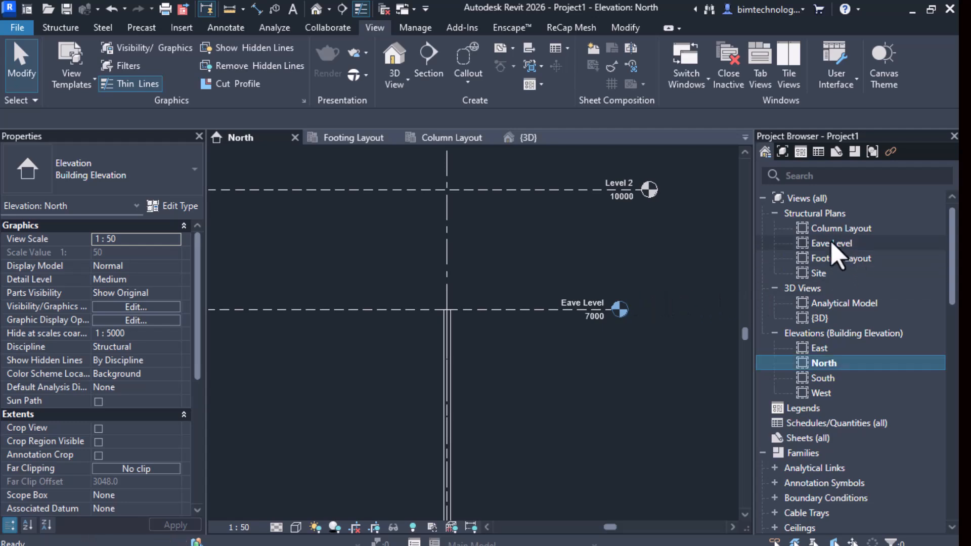
pyautogui.scroll(-5, 531, 370)
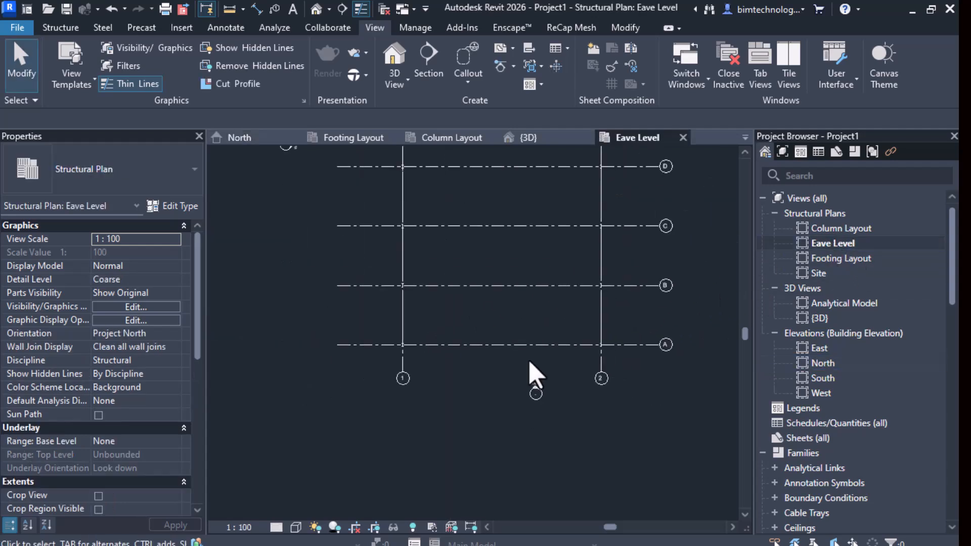
pyautogui.scroll(5, 501, 374)
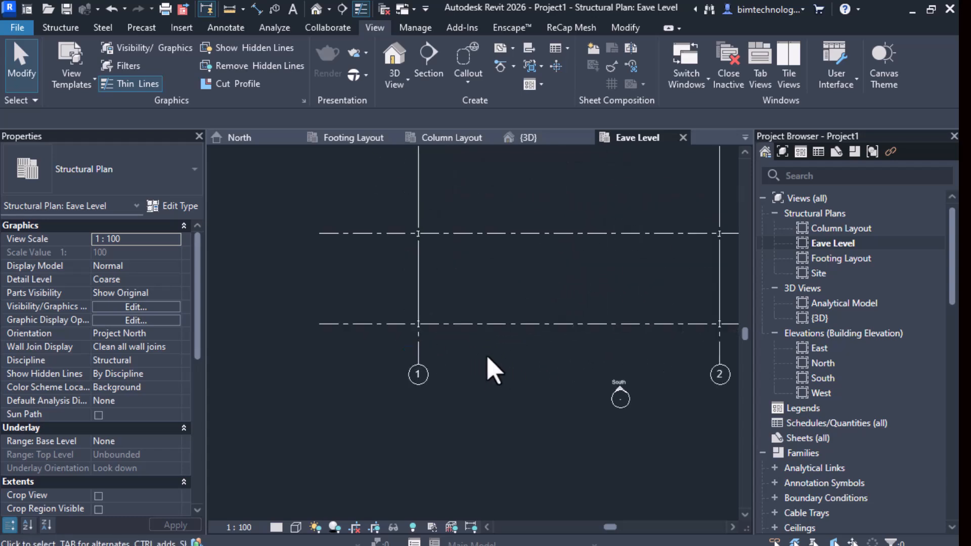
# Step: Start a structural truss on the Eave Level plan using the M_Howe Gabled Truss-8 Panel Standard type
pyautogui.scroll(-2, 341, 332)
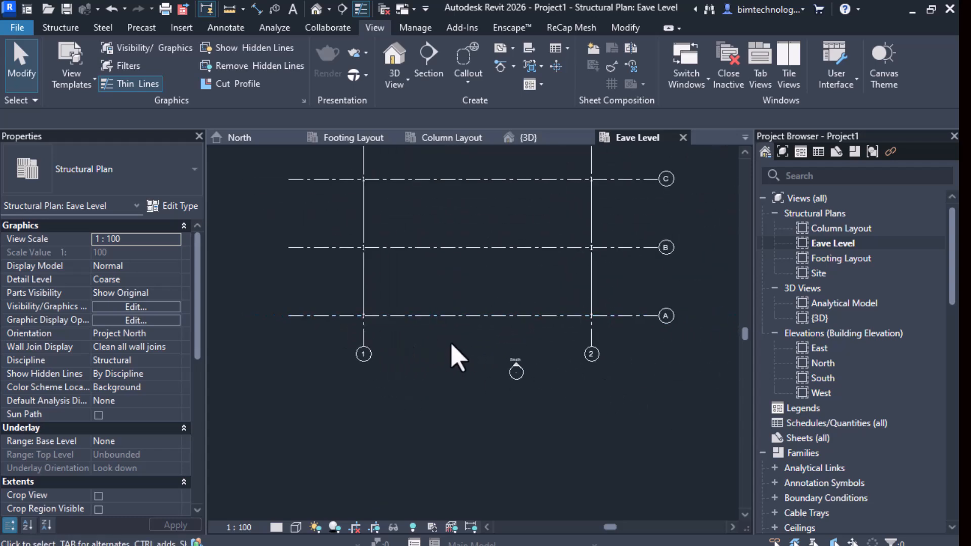
pyautogui.click(69, 28)
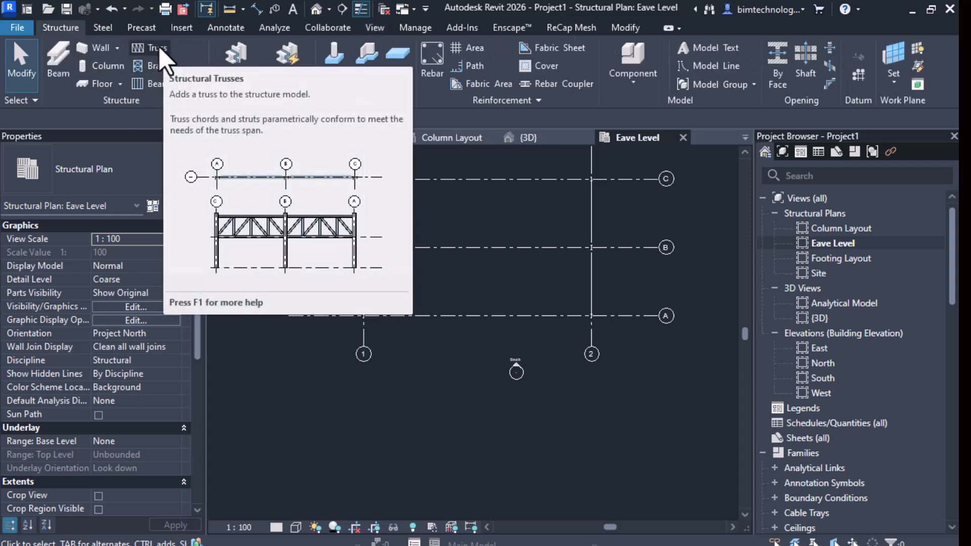
pyautogui.click(161, 49)
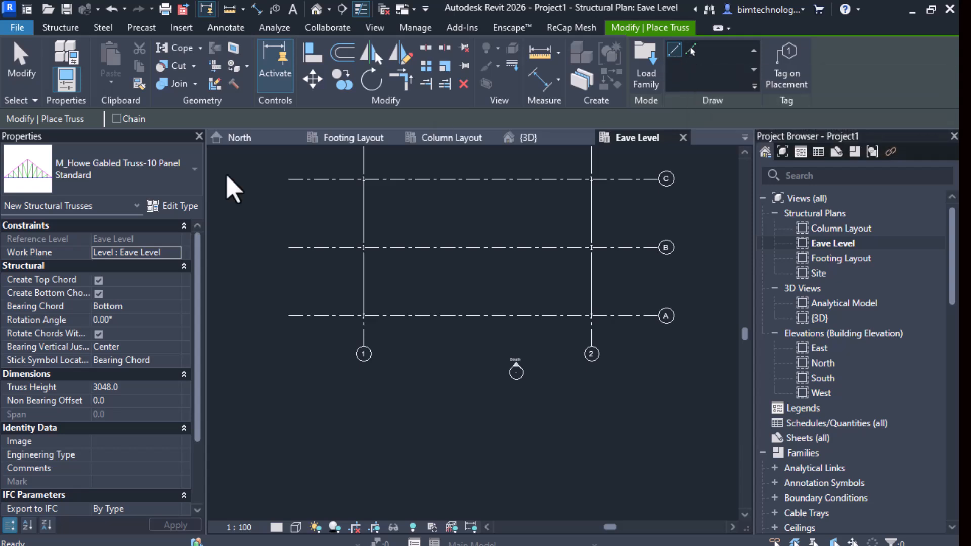
pyautogui.click(97, 171)
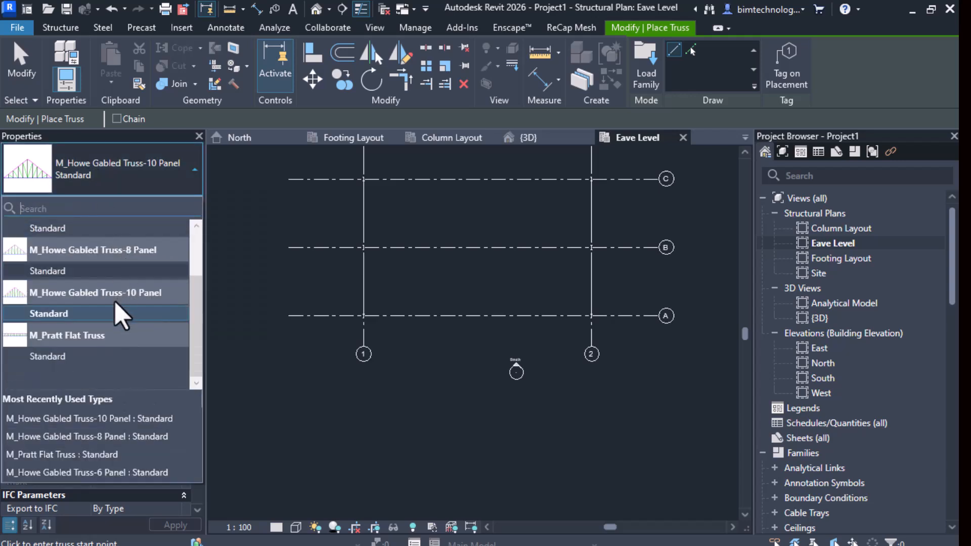
pyautogui.click(56, 272)
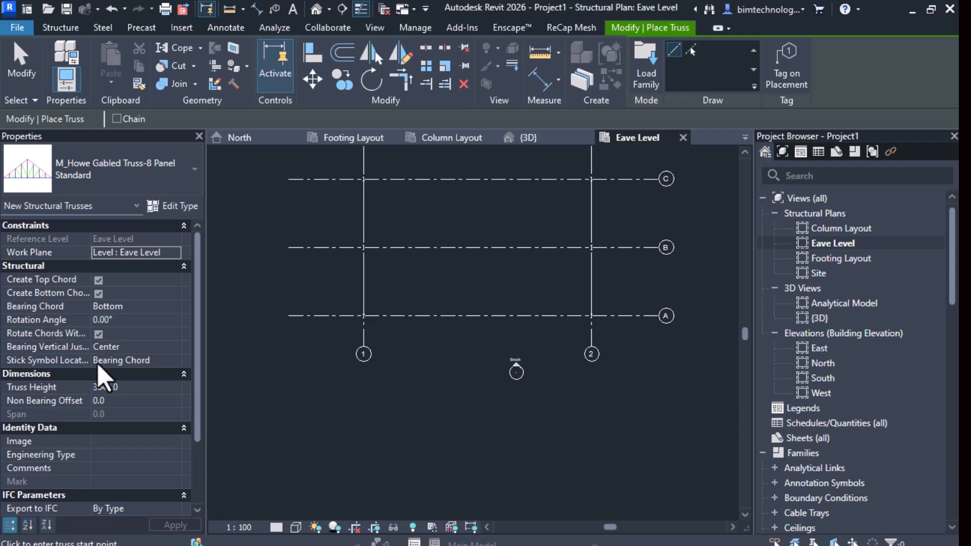
# Step: Set the new truss's height to 3 m (3000.0)
pyautogui.scroll(-1, 101, 375)
pyautogui.click(137, 360)
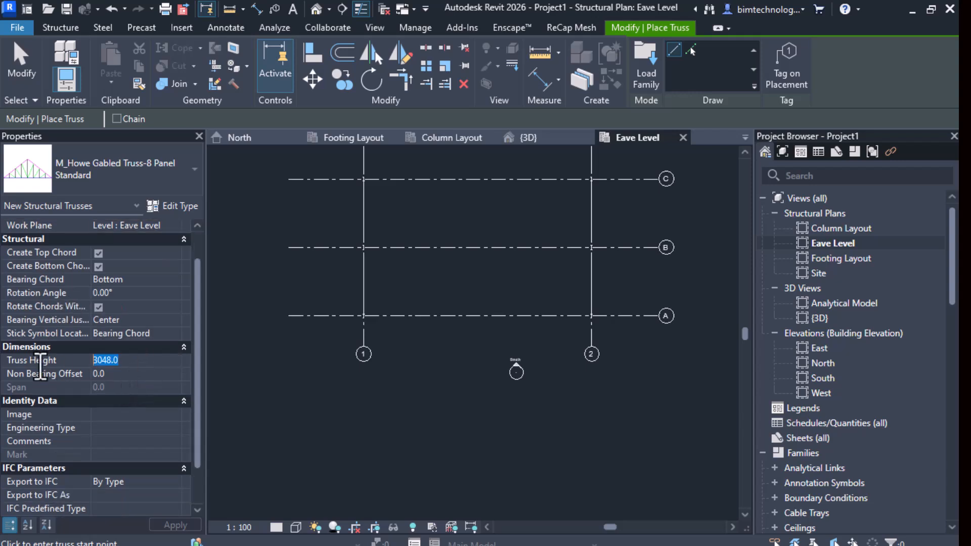
pyautogui.write('3')
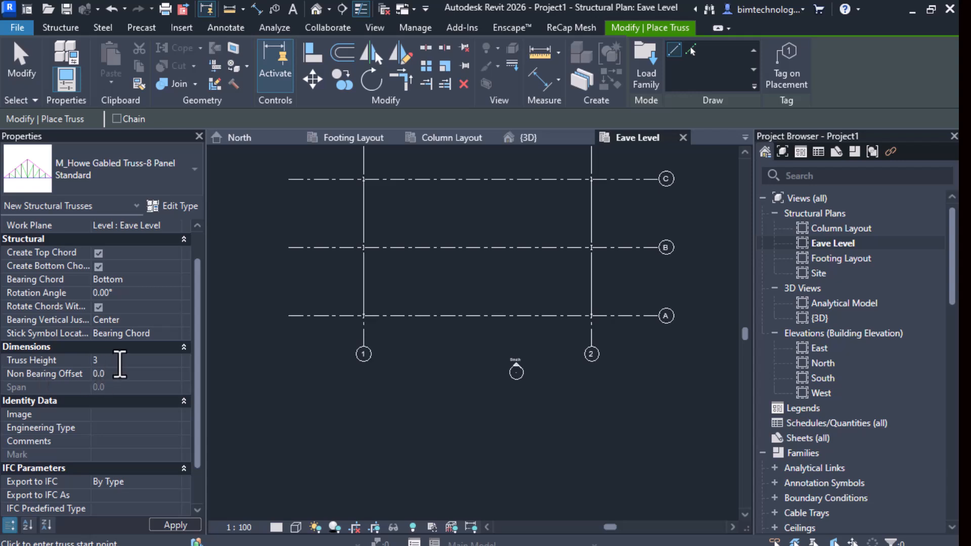
pyautogui.write('M')
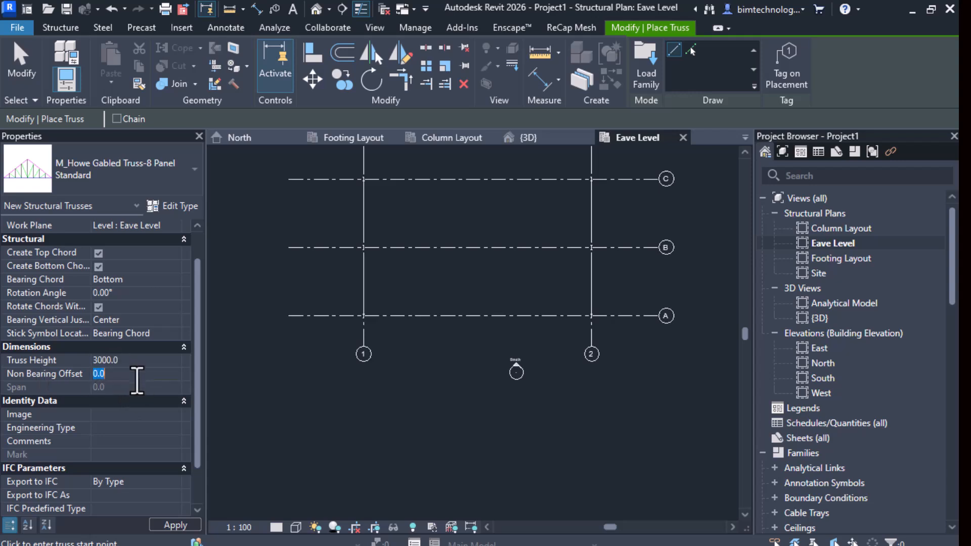
pyautogui.scroll(-2, 137, 405)
pyautogui.scroll(3, 139, 404)
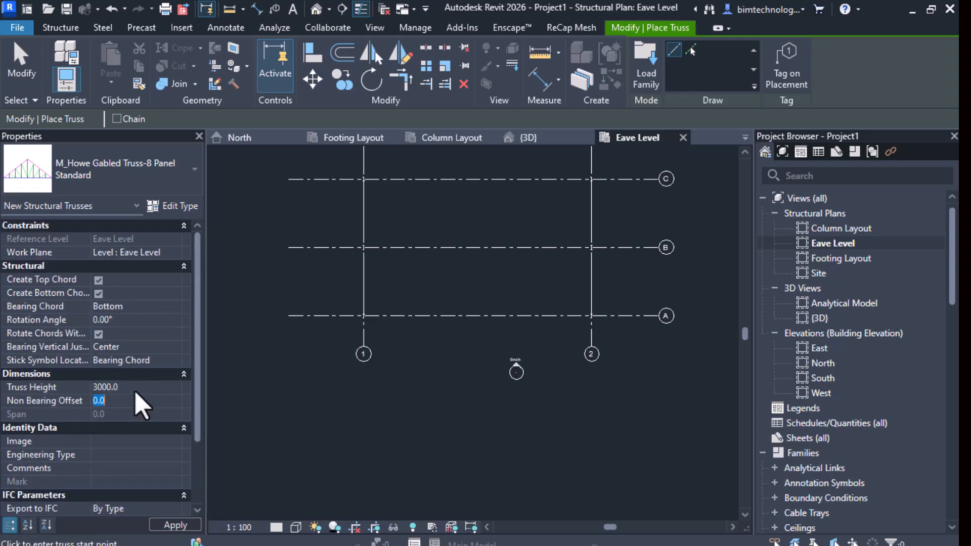
# Step: In the truss's type properties, set the top chords' structural framing type to RHS-Rectangular Hollow Section:150x100x8RHS
pyautogui.click(178, 211)
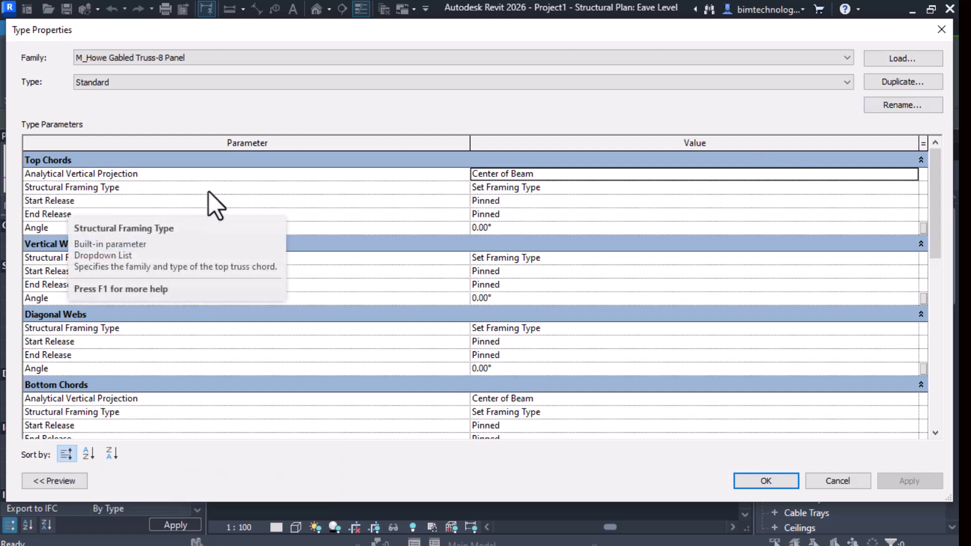
pyautogui.click(916, 187)
pyautogui.scroll(-1, 654, 257)
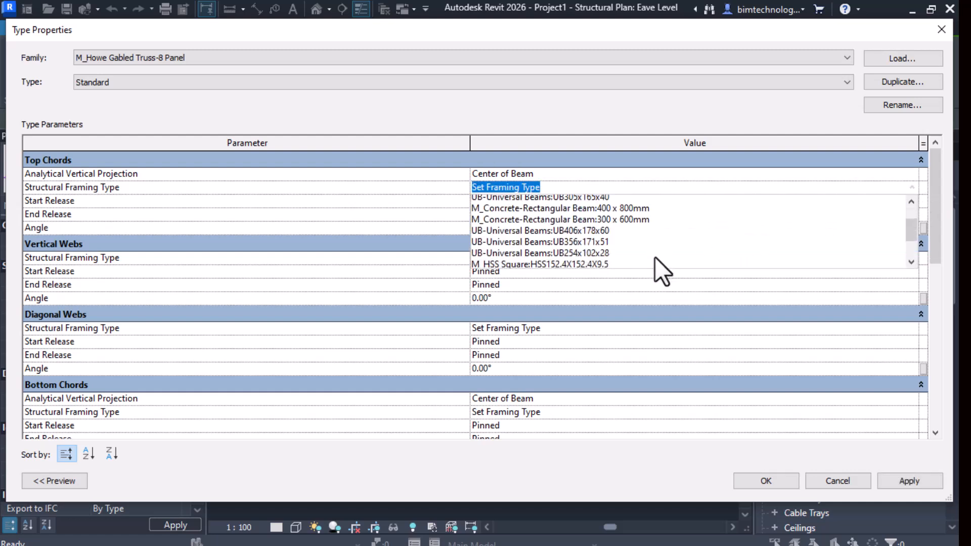
pyautogui.scroll(-1, 654, 257)
pyautogui.scroll(-2, 531, 250)
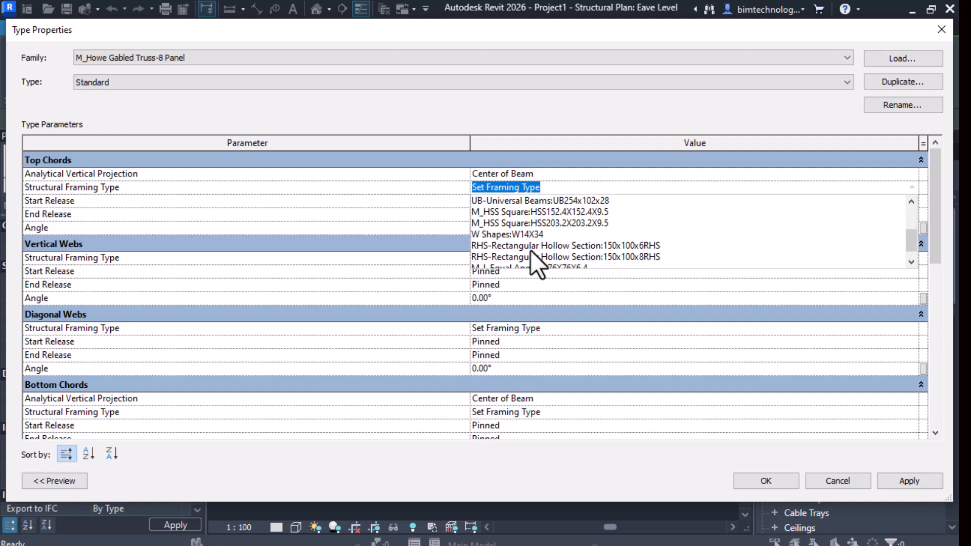
pyautogui.scroll(-1, 530, 251)
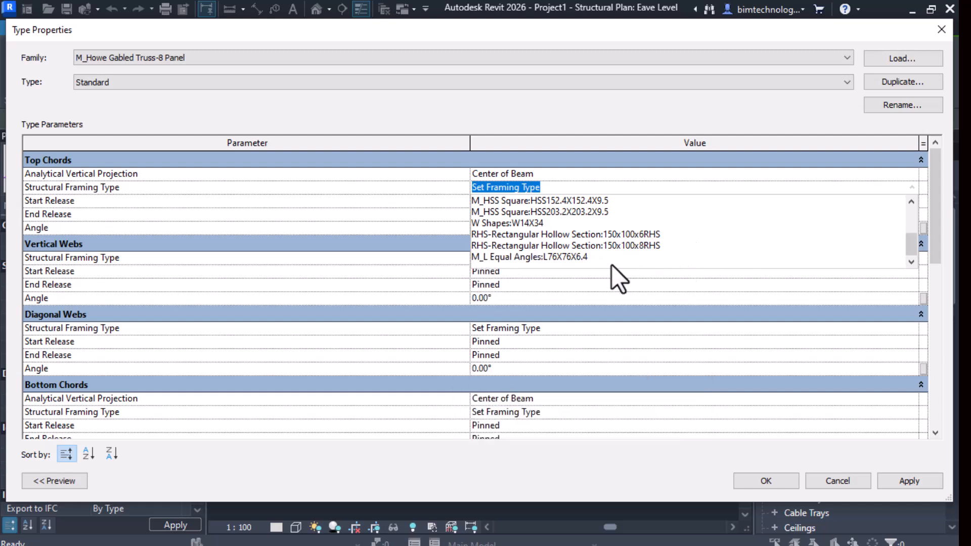
pyautogui.click(628, 247)
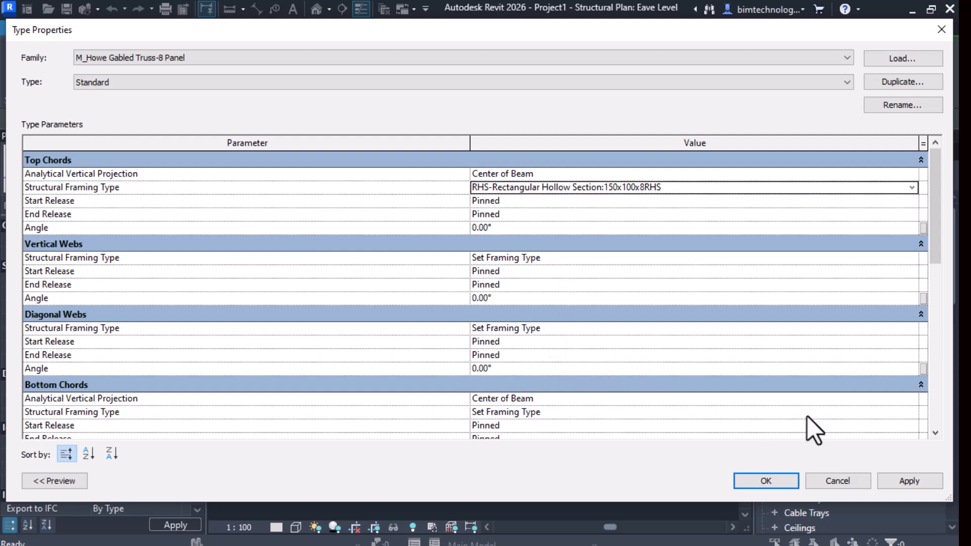
# Step: Set the bottom chords' structural framing type to RHS-Rectangular Hollow Section:150x100x6RHS
pyautogui.click(915, 414)
pyautogui.scroll(-2, 632, 476)
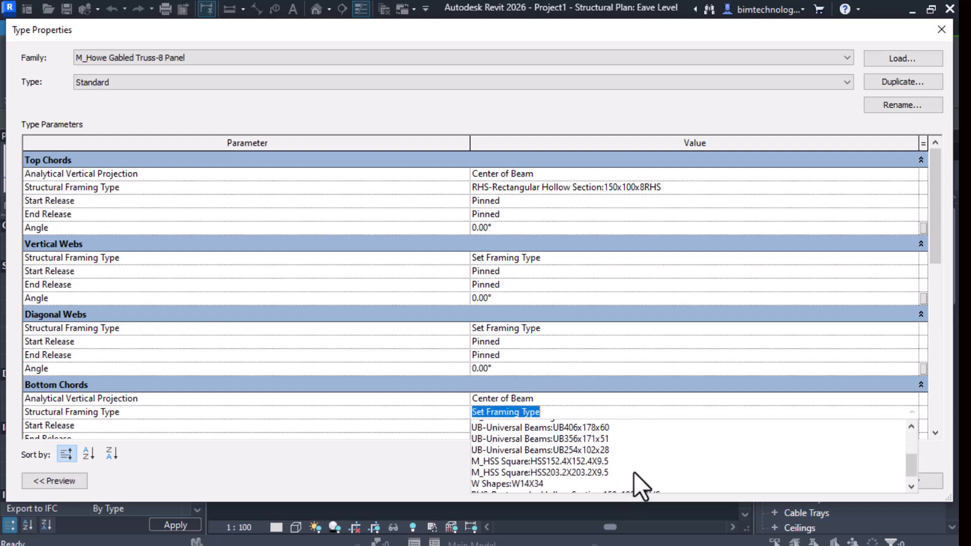
pyautogui.scroll(-1, 634, 472)
pyautogui.scroll(-1, 584, 458)
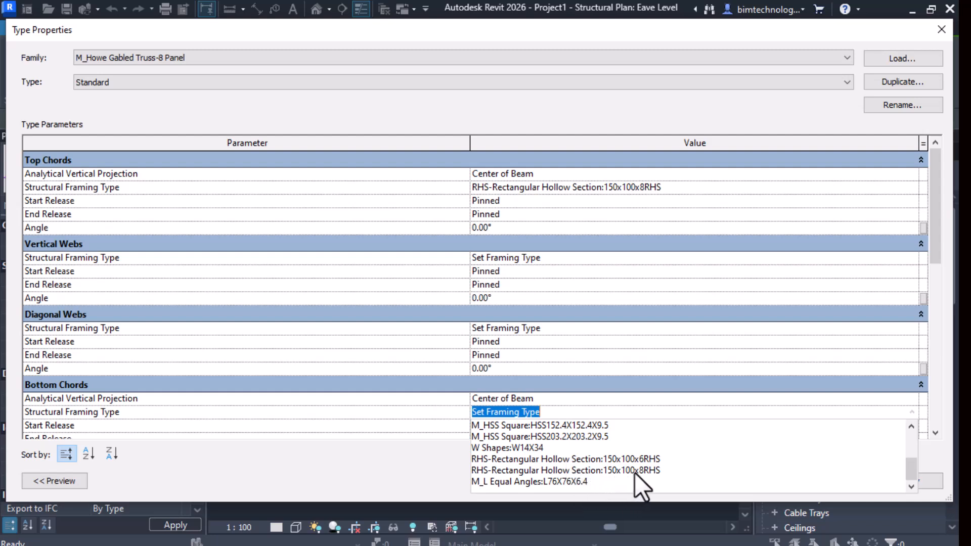
pyautogui.click(654, 462)
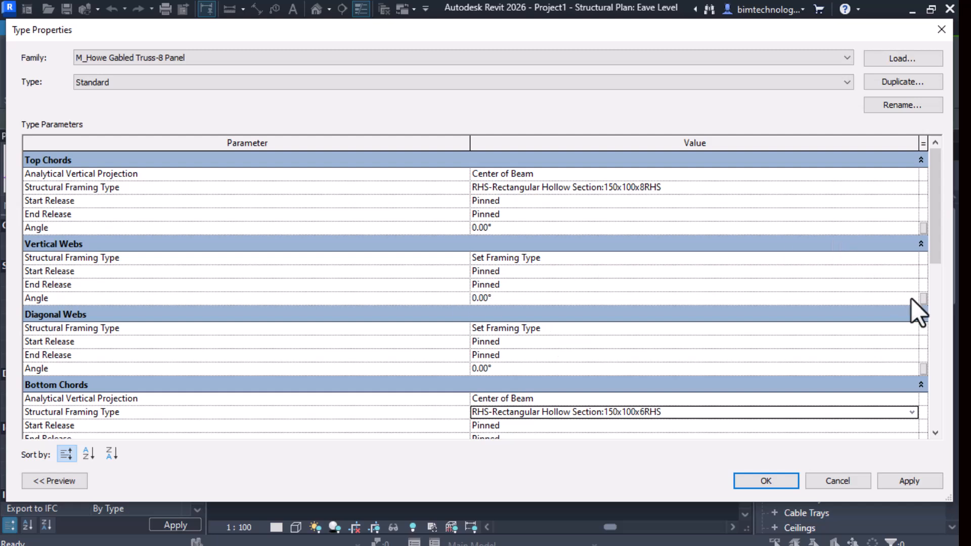
# Step: Set the vertical webs' structural framing type to M_L Equal Angles:L76X76X6.4
pyautogui.click(913, 258)
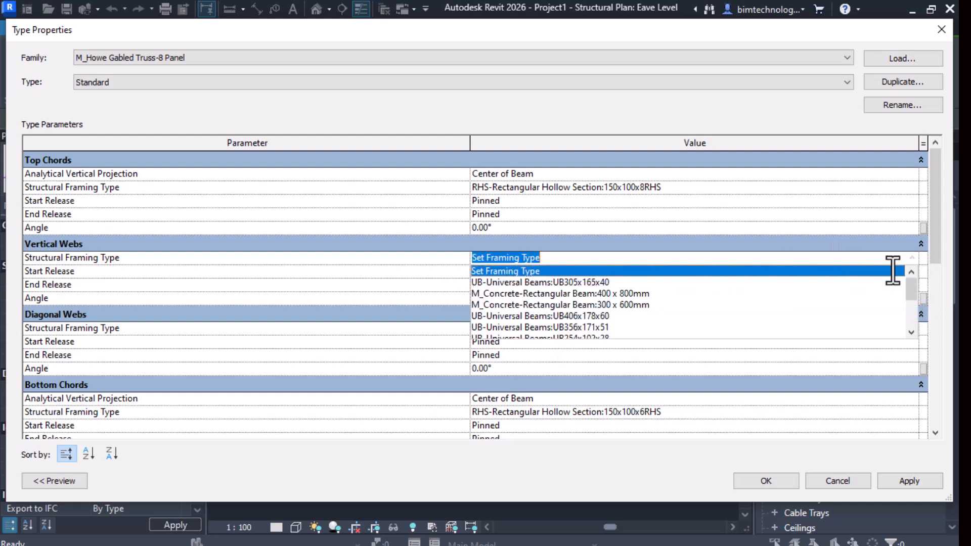
pyautogui.scroll(-5, 623, 317)
pyautogui.scroll(-1, 623, 317)
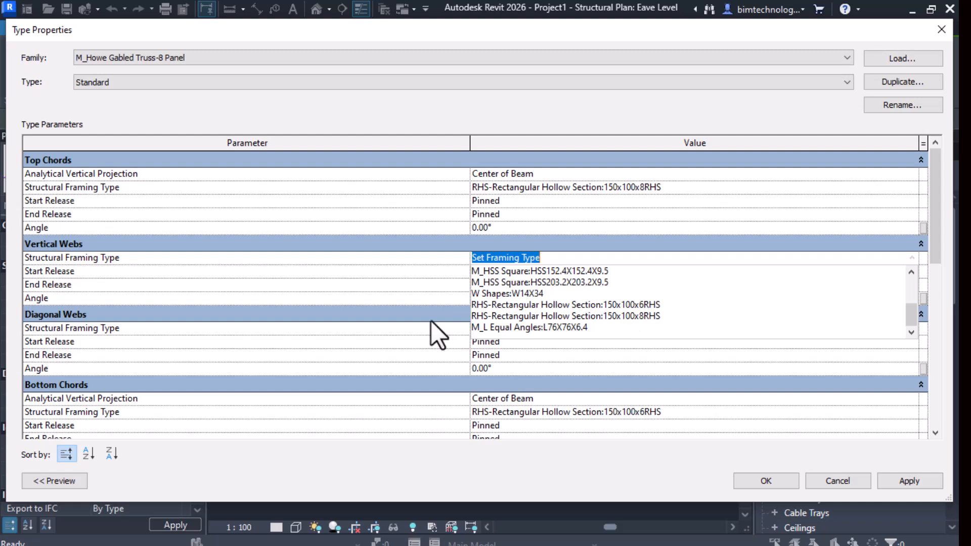
pyautogui.click(532, 328)
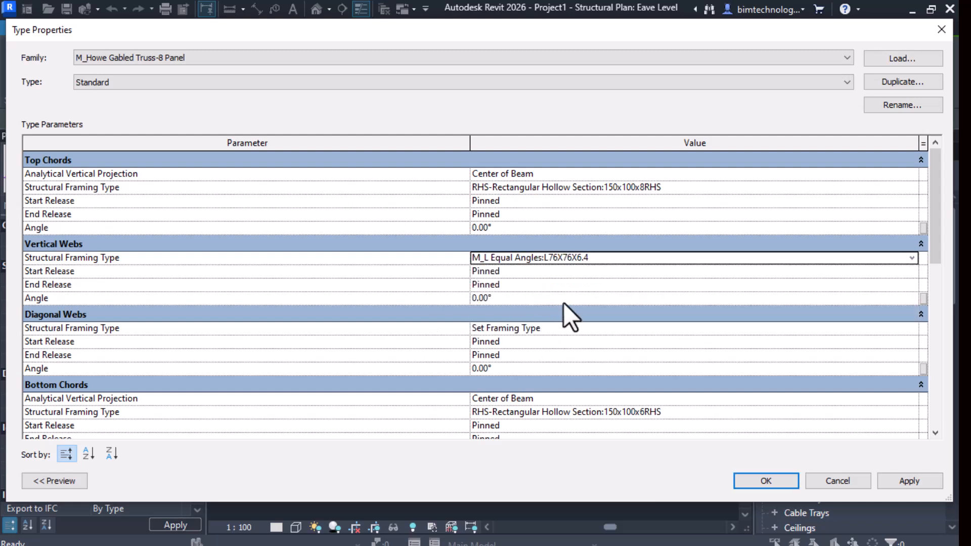
# Step: Set the diagonal webs' structural framing type to M_L Equal Angles:L76X76X6.4, check the remaining type parameters and accept the type changes
pyautogui.click(917, 331)
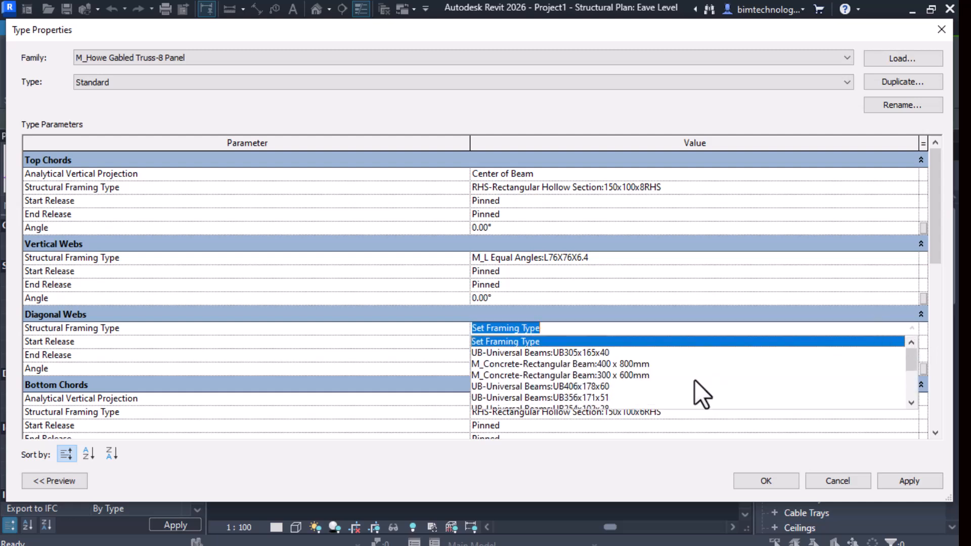
pyautogui.scroll(-2, 642, 400)
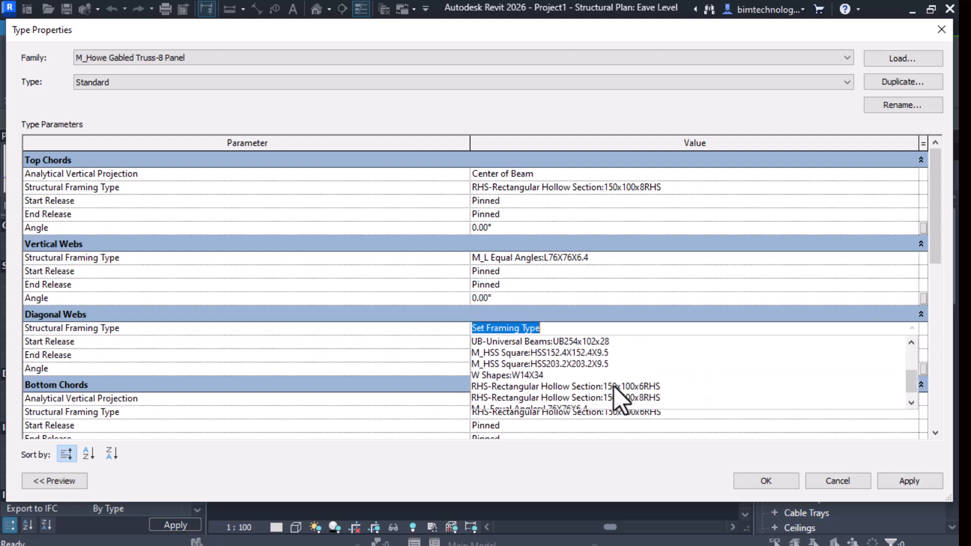
pyautogui.scroll(-1, 614, 387)
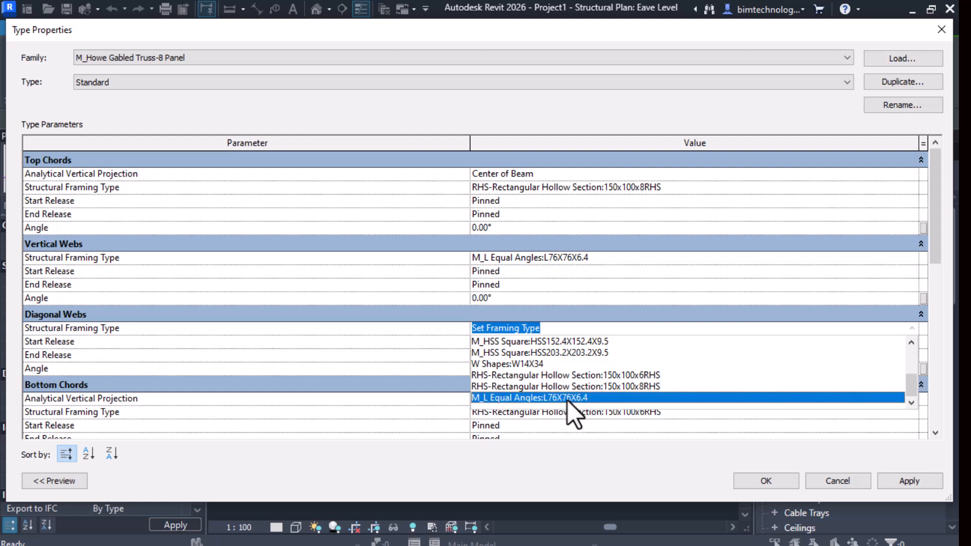
pyautogui.click(567, 399)
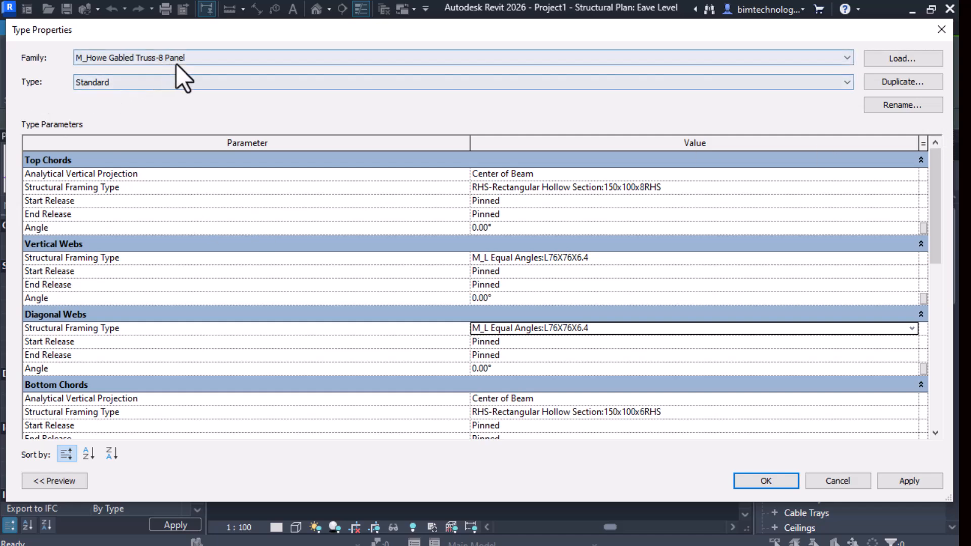
pyautogui.scroll(-3, 264, 285)
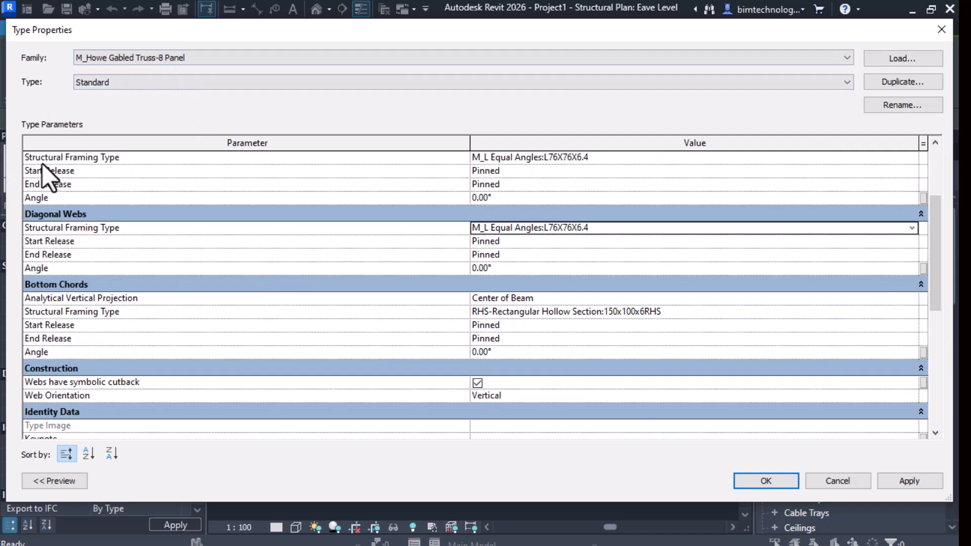
pyautogui.scroll(1, 42, 199)
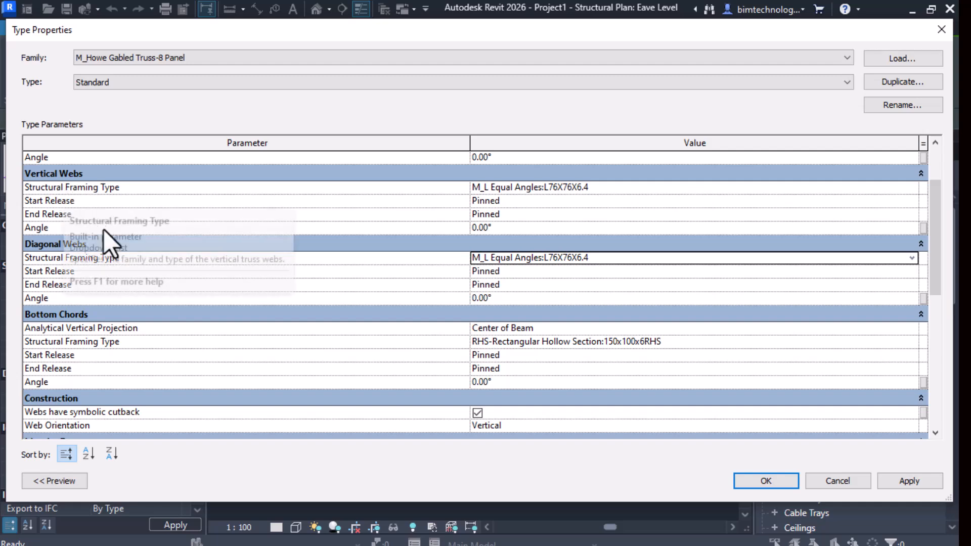
pyautogui.scroll(2, 382, 238)
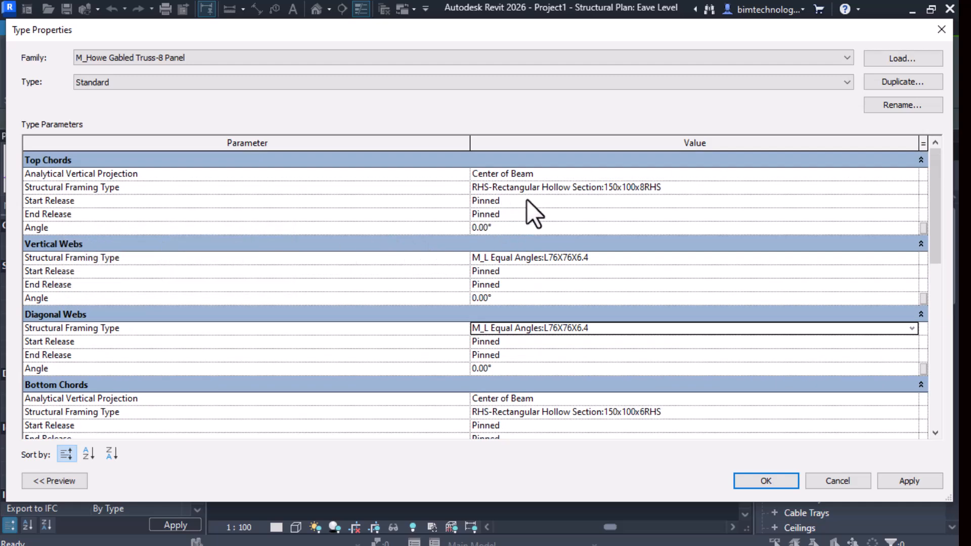
pyautogui.scroll(-3, 526, 300)
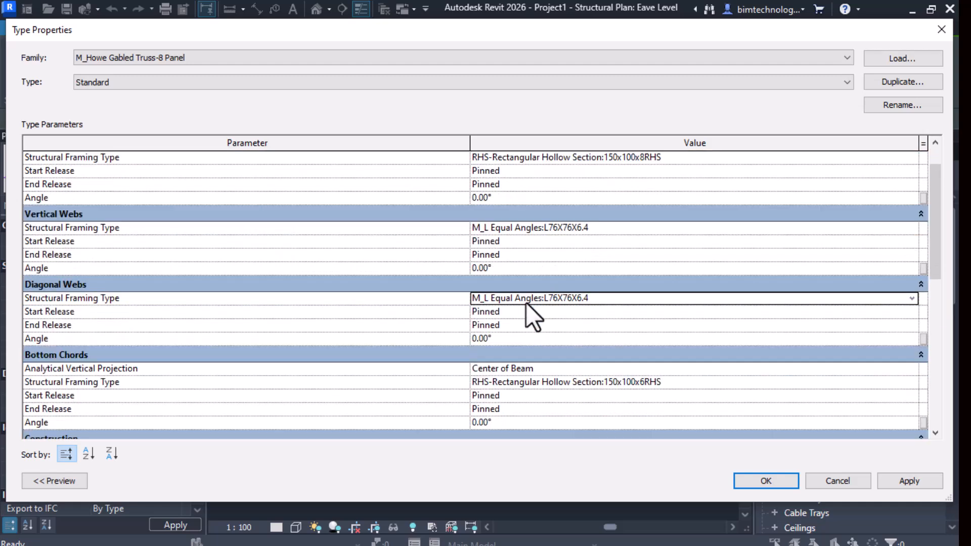
pyautogui.scroll(-2, 529, 308)
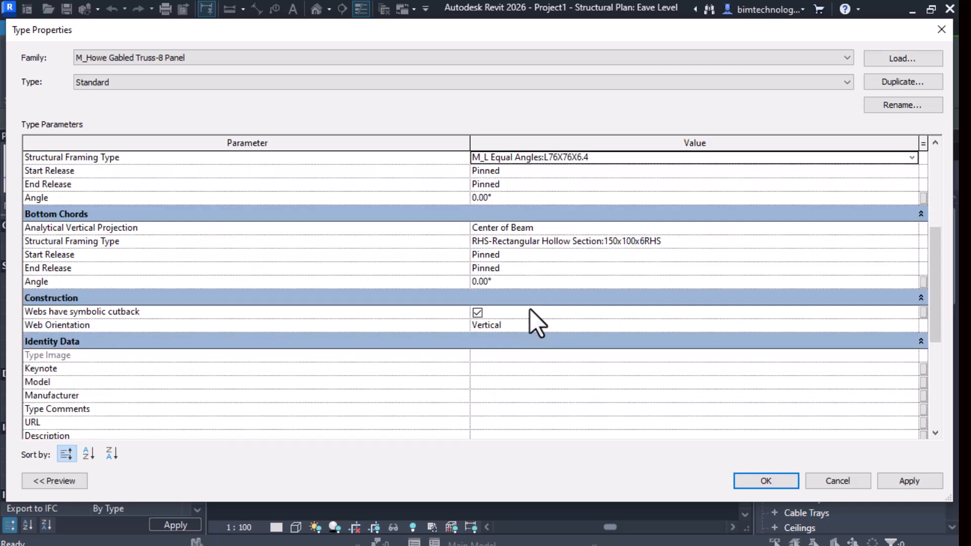
pyautogui.scroll(-4, 530, 309)
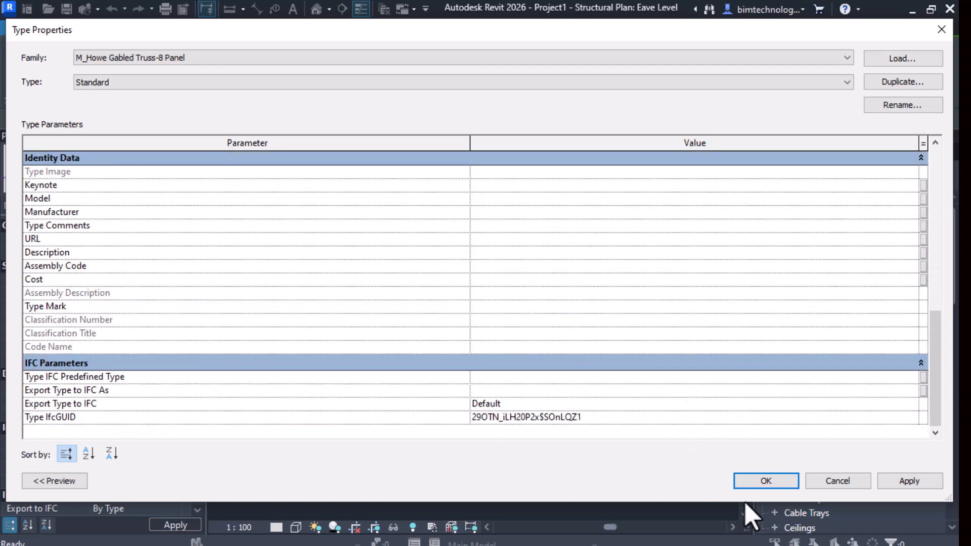
pyautogui.click(756, 483)
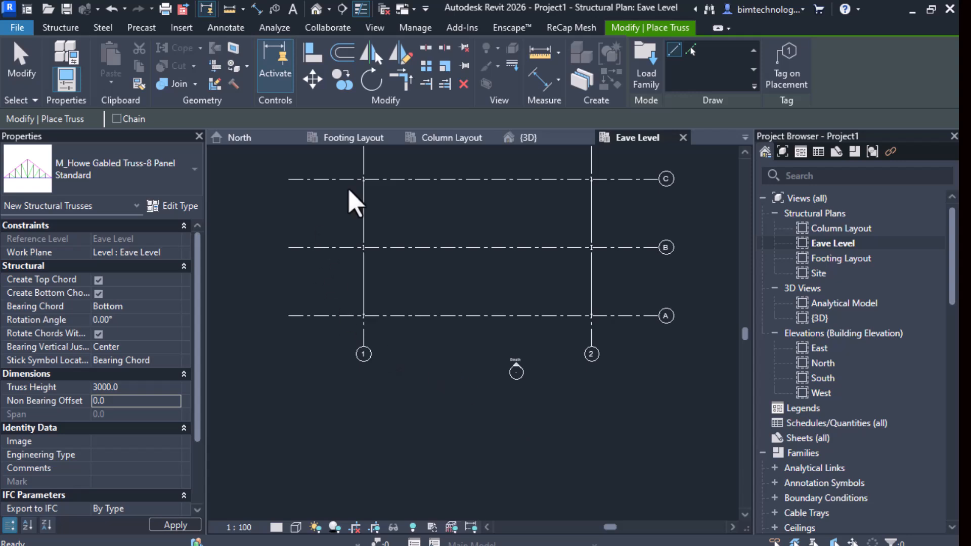
# Step: Place the truss along grid A from the column at grid 1 to the column at grid 2
pyautogui.scroll(2, 387, 329)
pyautogui.scroll(3, 357, 306)
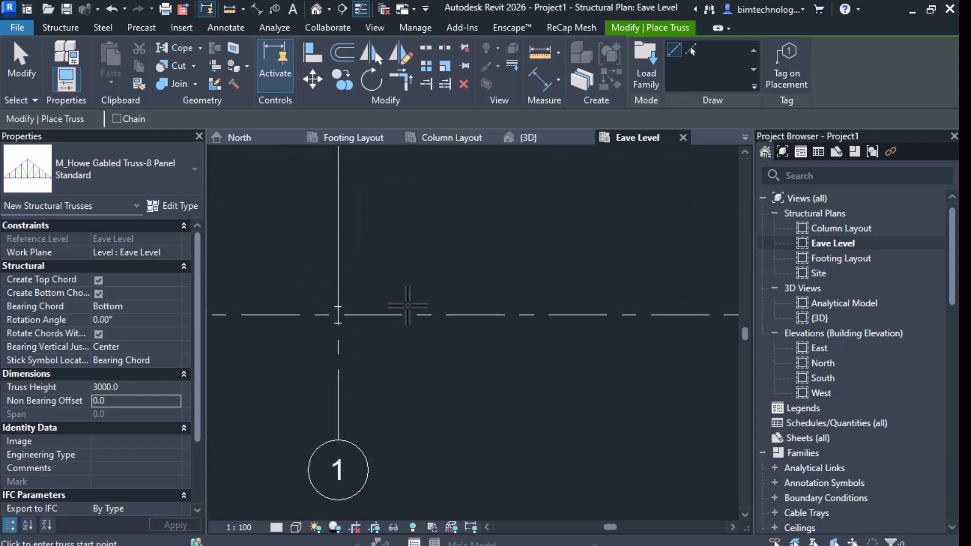
pyautogui.click(301, 320)
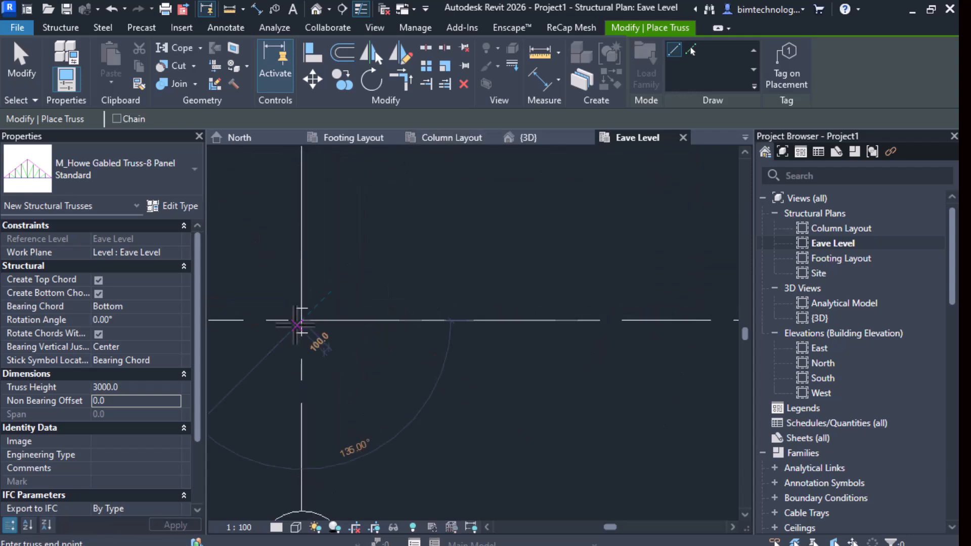
pyautogui.scroll(-5, 299, 324)
pyautogui.scroll(2, 642, 319)
pyautogui.scroll(1, 637, 328)
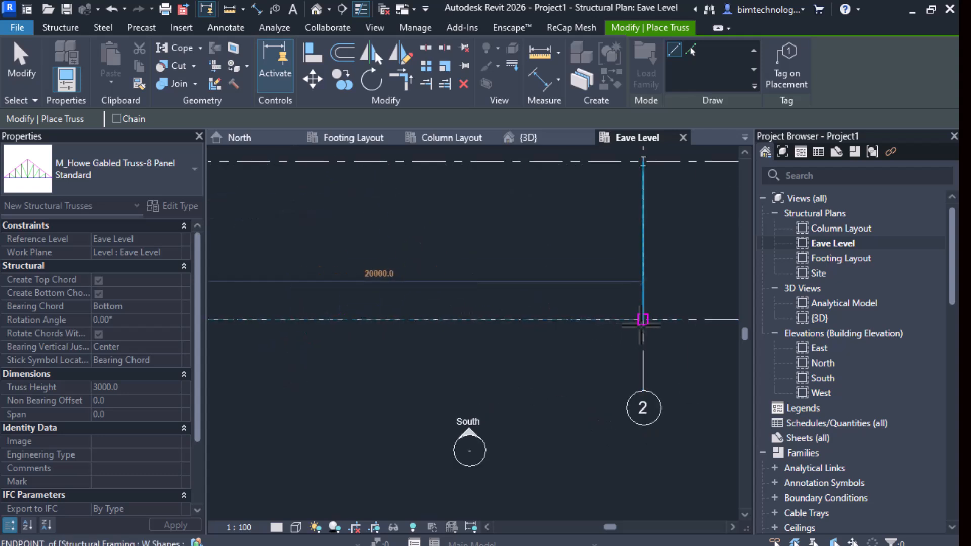
pyautogui.click(643, 321)
pyautogui.press('Escape')
pyautogui.press('Escape')
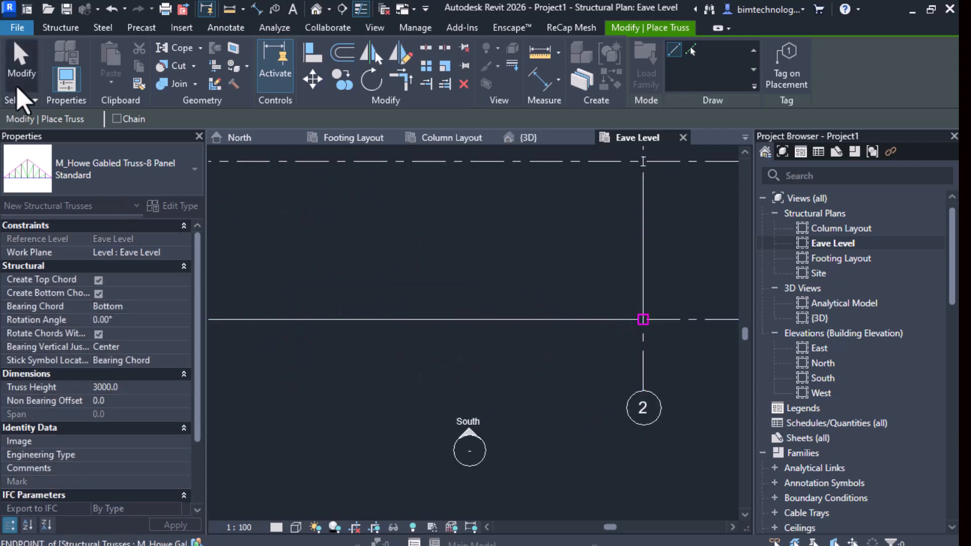
# Step: Create a framing elevation on grid A, facing the truss between grids 1 and 2
pyautogui.scroll(-2, 526, 385)
pyautogui.scroll(-1, 527, 385)
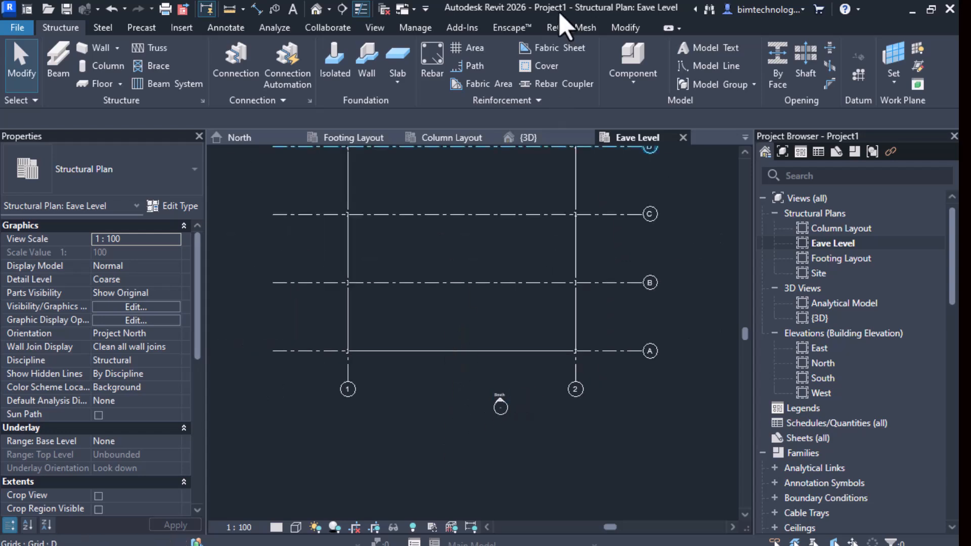
pyautogui.click(376, 30)
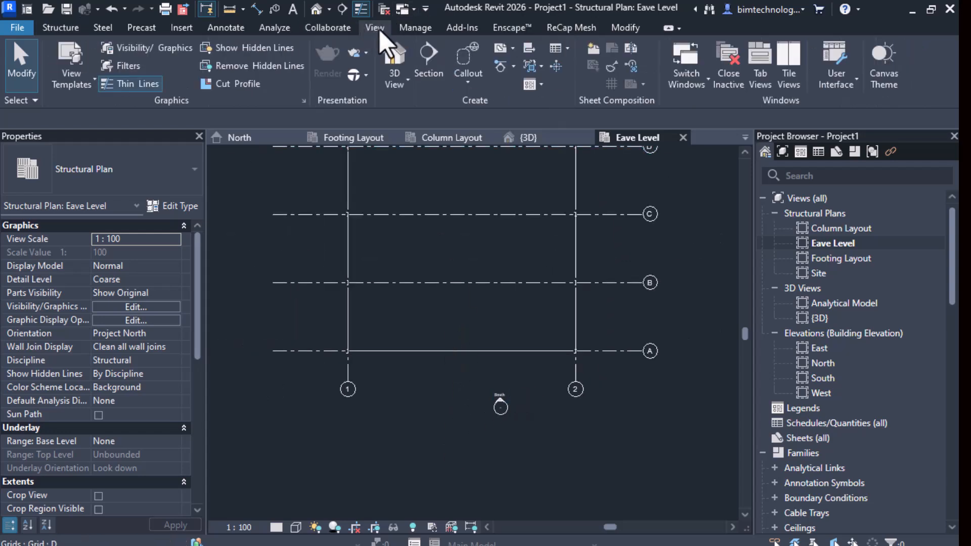
pyautogui.click(516, 68)
pyautogui.click(529, 90)
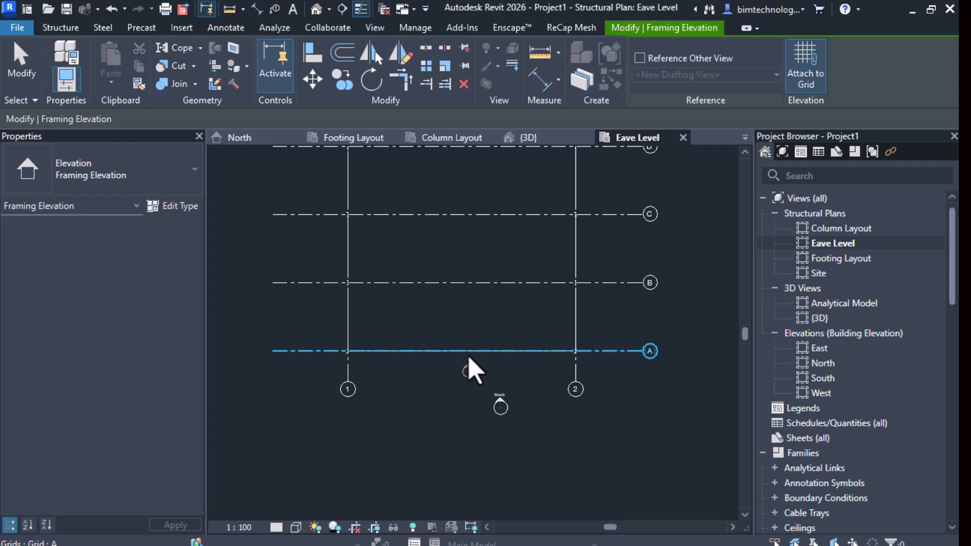
pyautogui.click(470, 360)
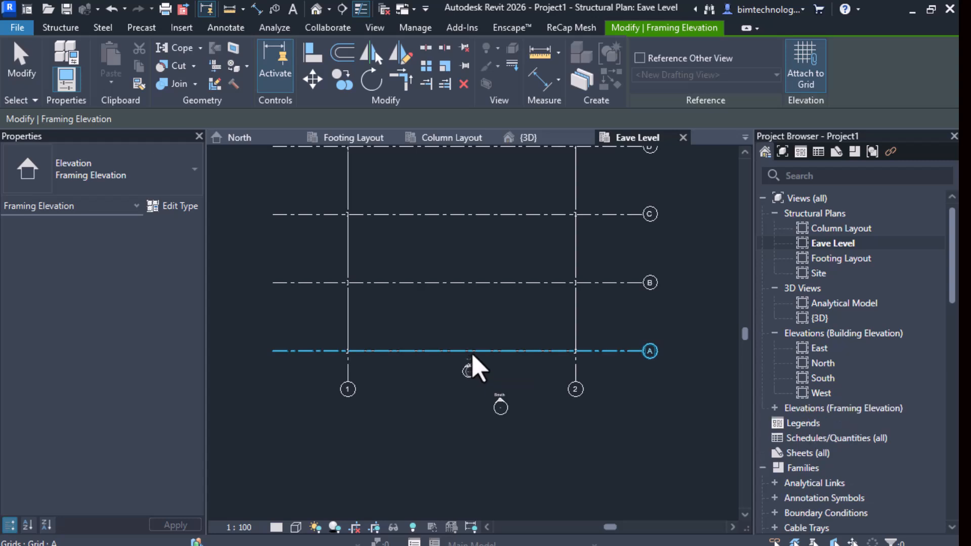
pyautogui.click(18, 66)
# Step: Open the framing elevation at grid A and review the instance properties of the truss
pyautogui.scroll(2, 476, 366)
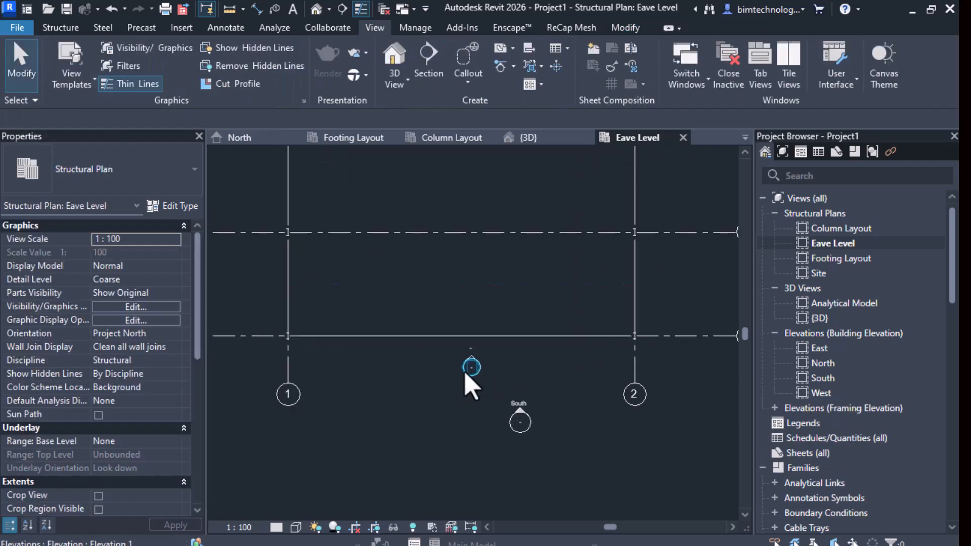
pyautogui.click(471, 360)
pyautogui.doubleClick(471, 361)
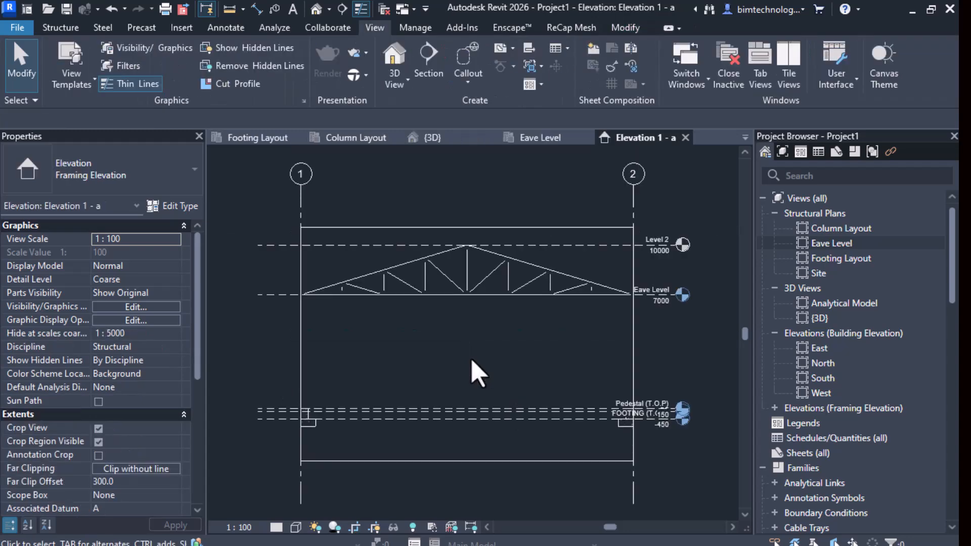
pyautogui.scroll(1, 319, 405)
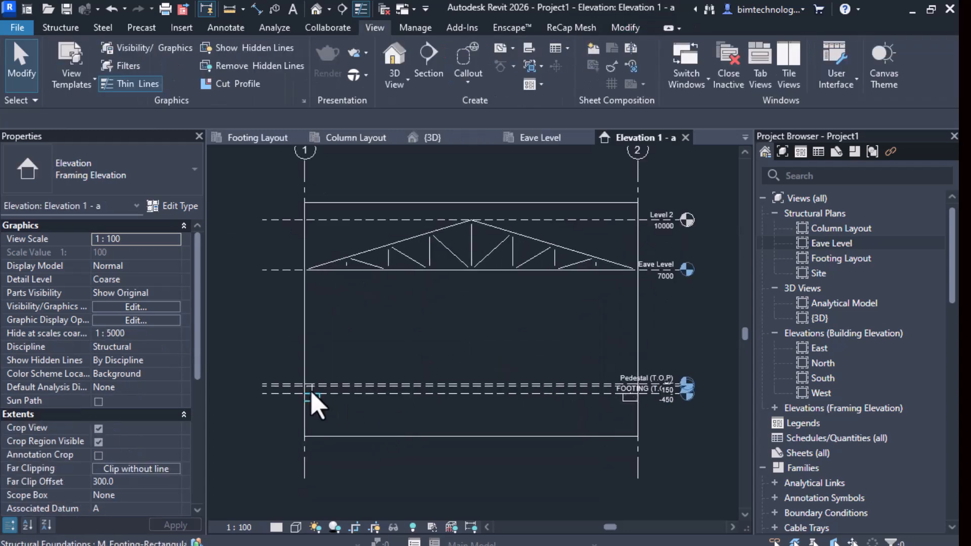
pyautogui.scroll(1, 341, 297)
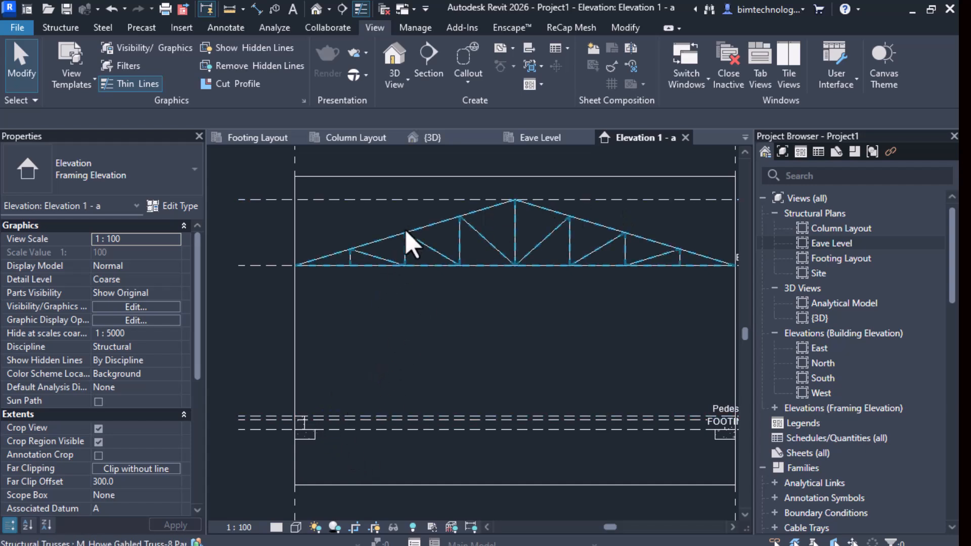
pyautogui.click(410, 248)
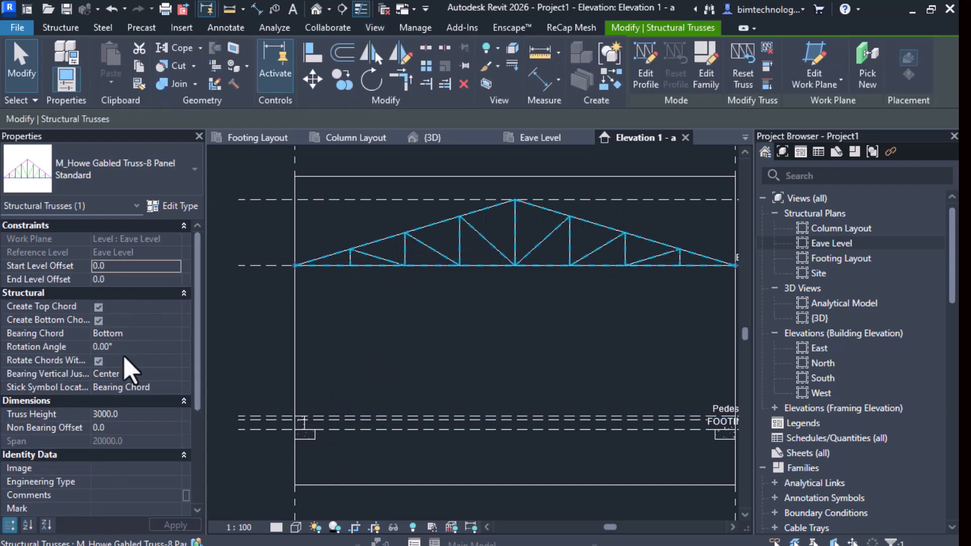
pyautogui.scroll(-5, 131, 369)
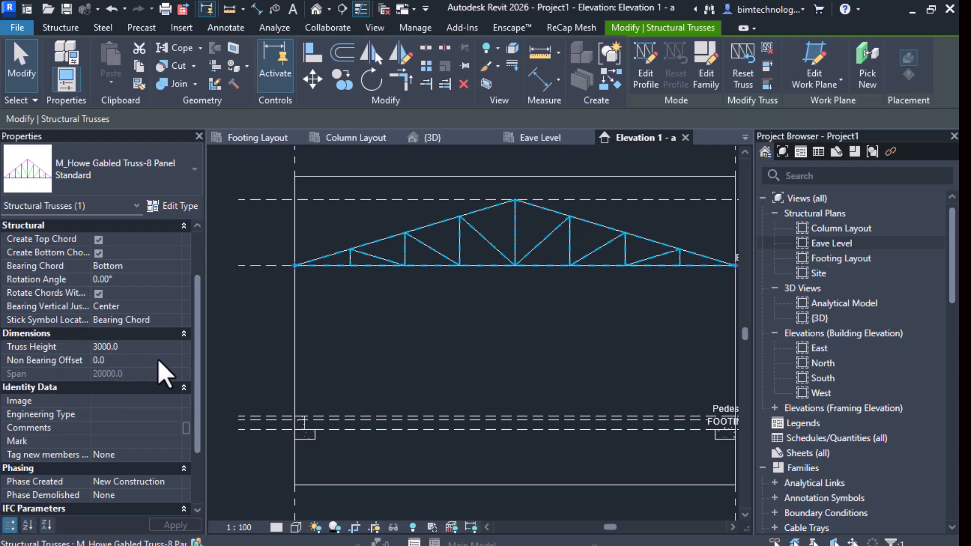
pyautogui.click(456, 331)
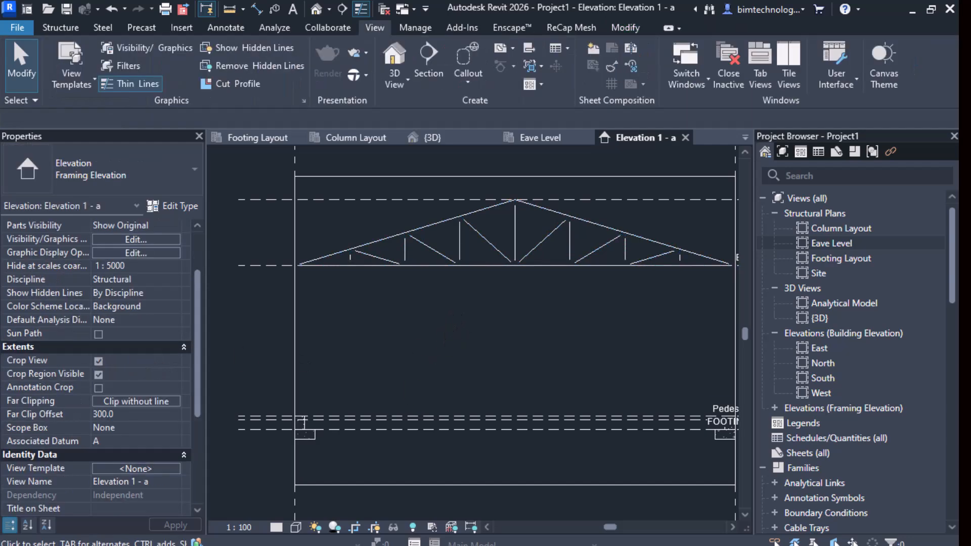
# Step: Set the framing elevation's detail level to Fine
pyautogui.click(276, 527)
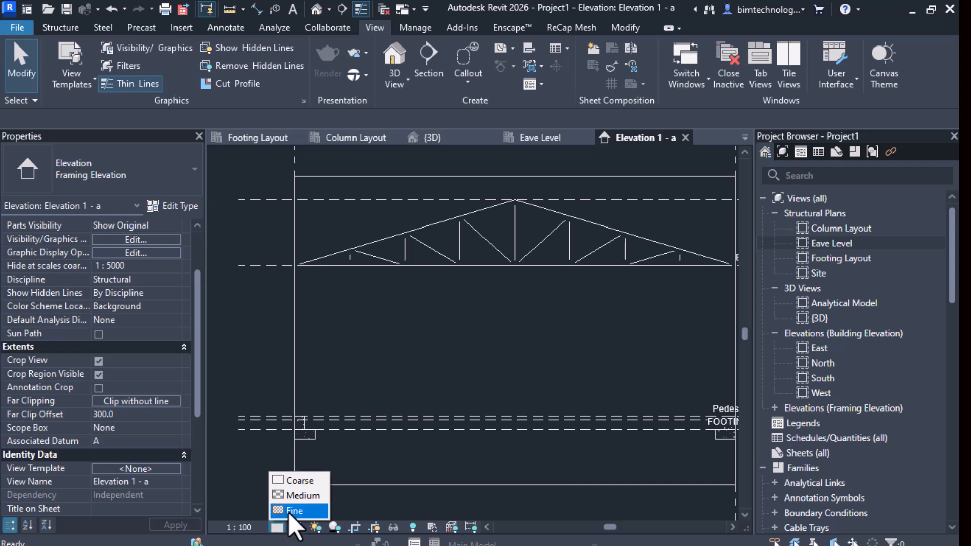
pyautogui.click(291, 511)
pyautogui.scroll(5, 286, 444)
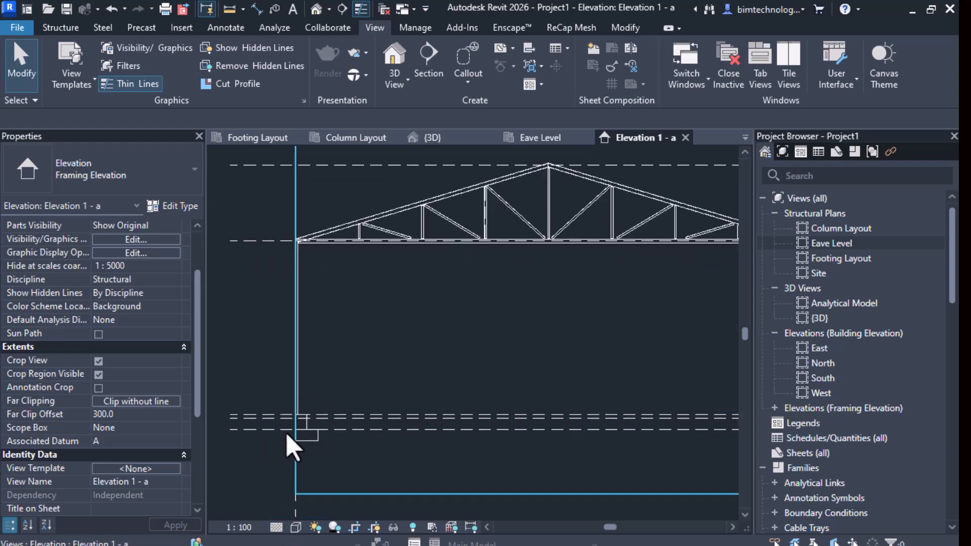
pyautogui.scroll(-5, 304, 408)
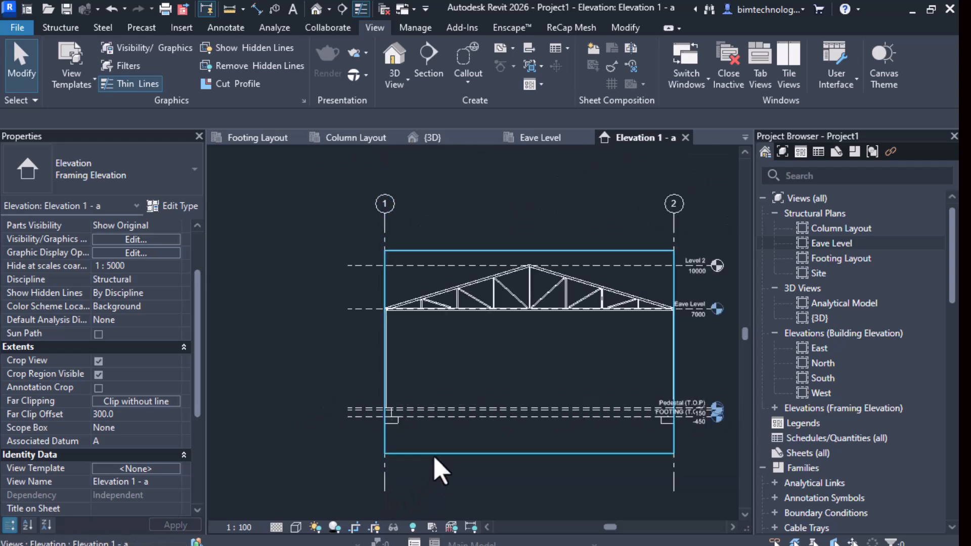
# Step: Widen the elevation's crop region on both sides beyond the columns and footings at grids 1 and 2
pyautogui.click(386, 384)
pyautogui.moveTo(385, 351); pyautogui.dragTo(324, 352)
pyautogui.moveTo(674, 352); pyautogui.dragTo(703, 348)
pyautogui.click(596, 369)
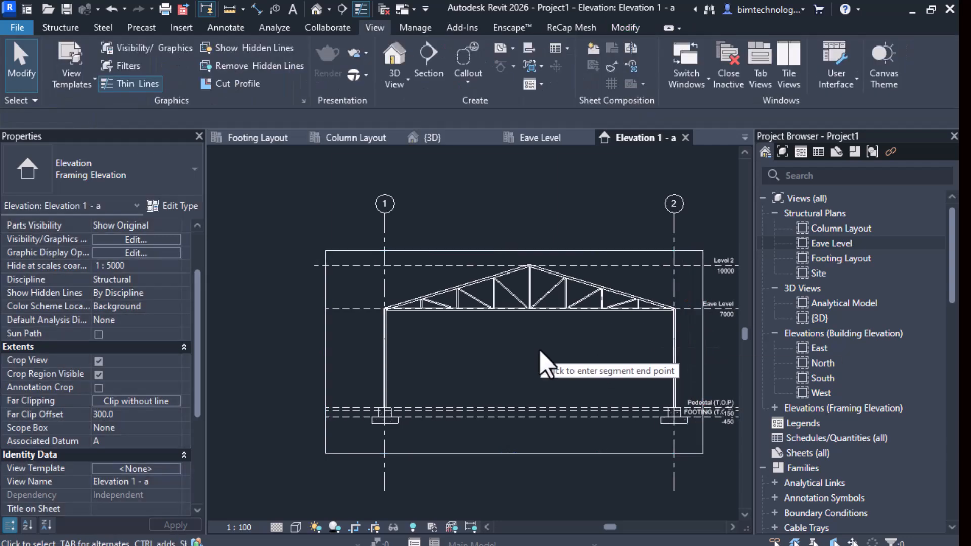
# Step: Turn the truss's Create Top Chord option off and back on to test its effect
pyautogui.scroll(4, 364, 369)
pyautogui.scroll(2, 361, 356)
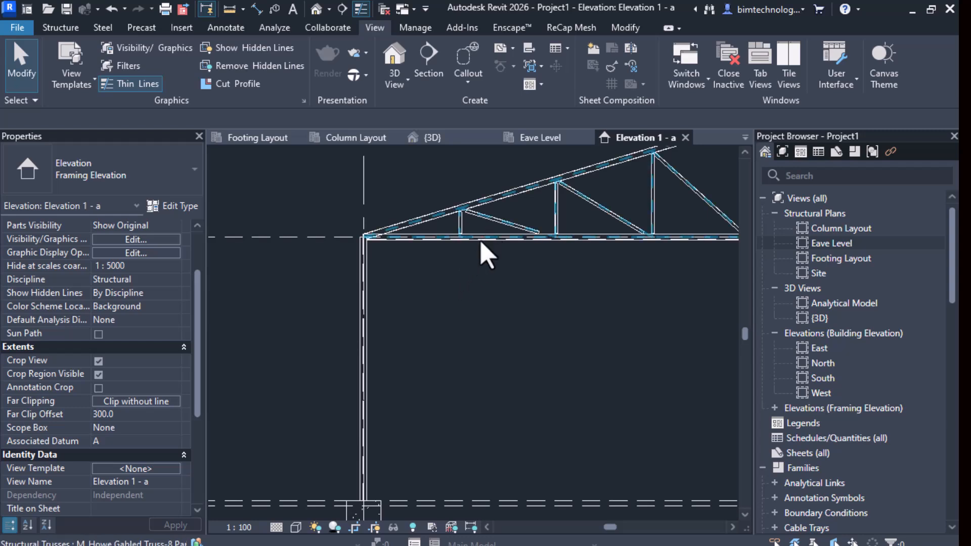
pyautogui.scroll(2, 481, 242)
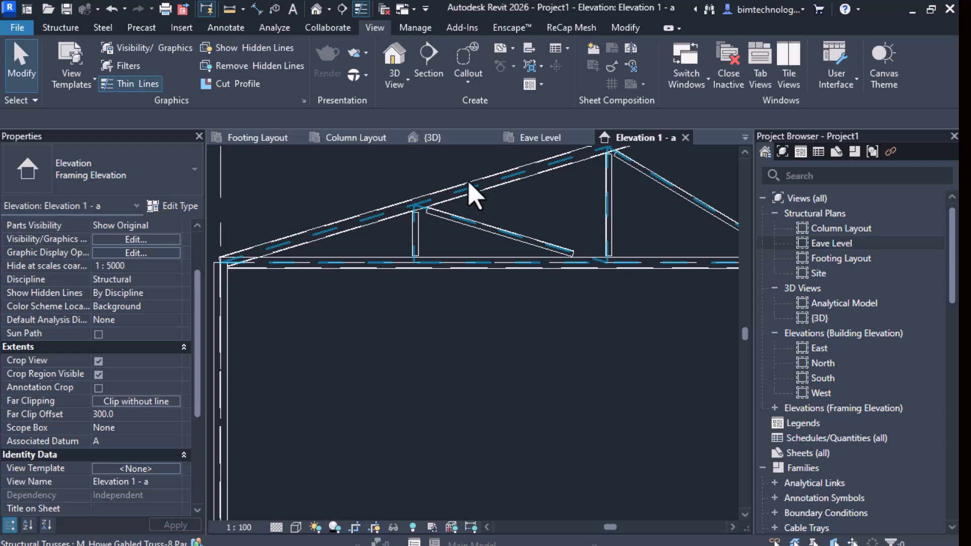
pyautogui.click(473, 193)
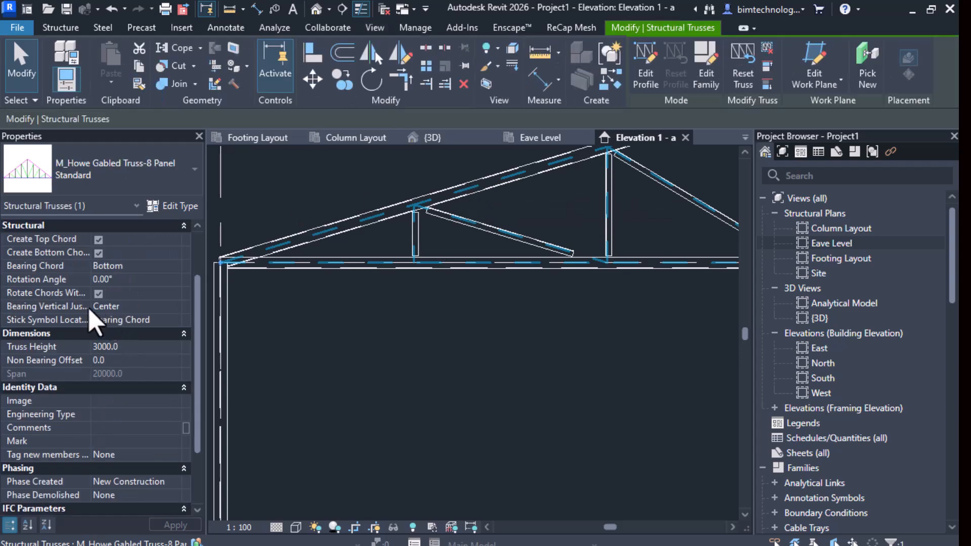
pyautogui.scroll(3, 90, 312)
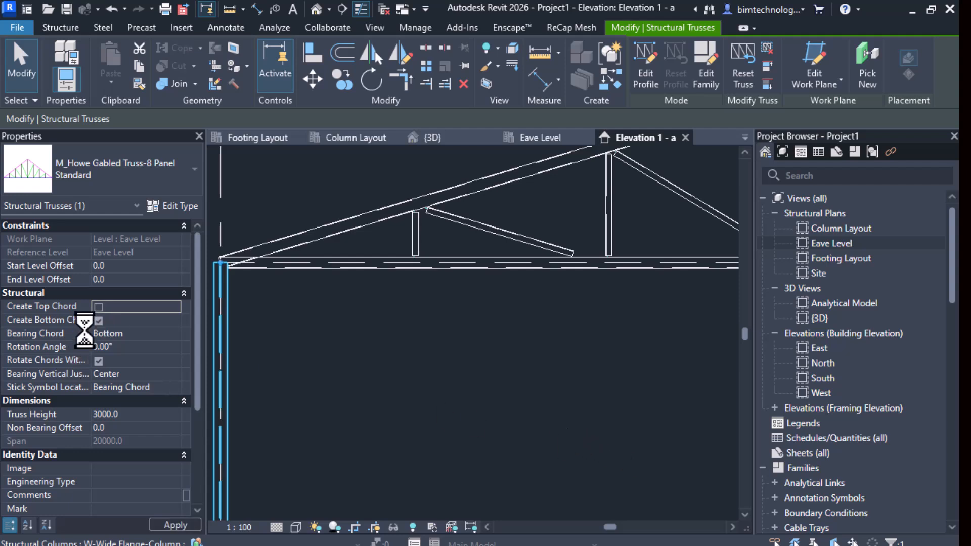
pyautogui.click(98, 307)
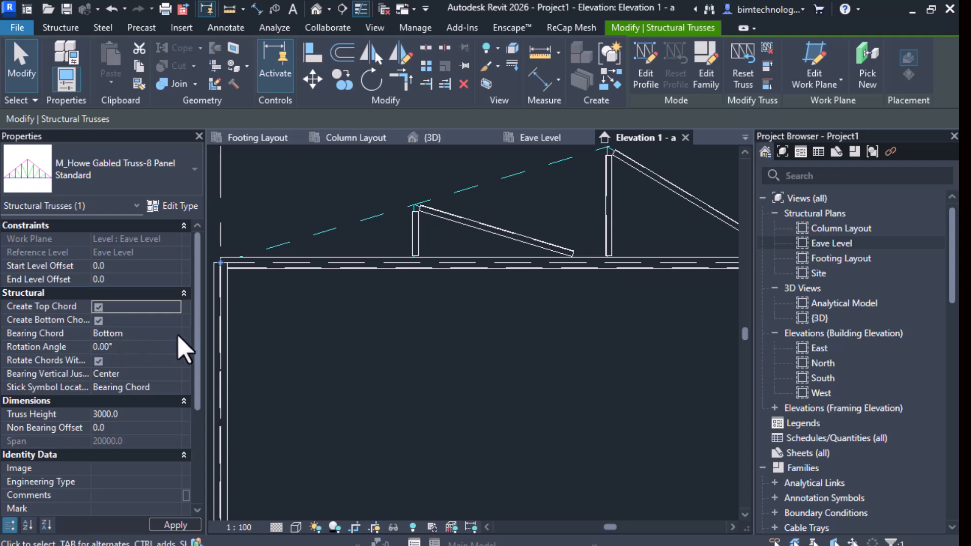
# Step: Try Top as the truss's bearing chord
pyautogui.click(178, 335)
pyautogui.click(104, 348)
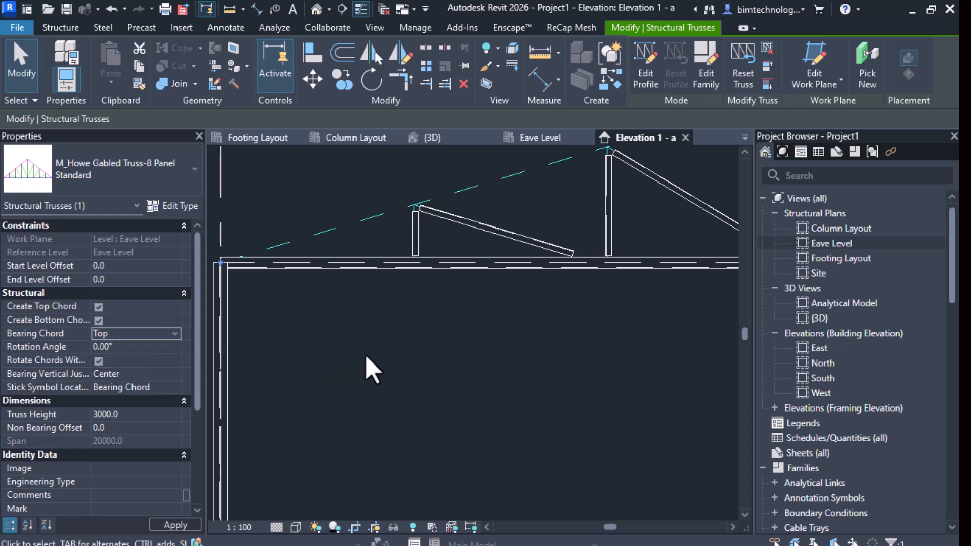
pyautogui.scroll(-3, 520, 278)
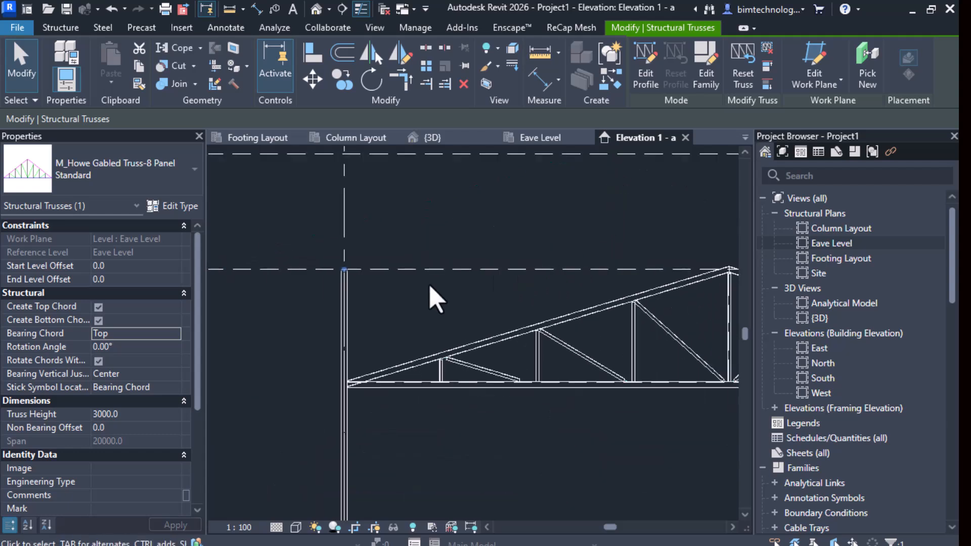
# Step: Set the truss's bearing chord back to Bottom and check its remaining instance properties
pyautogui.click(178, 335)
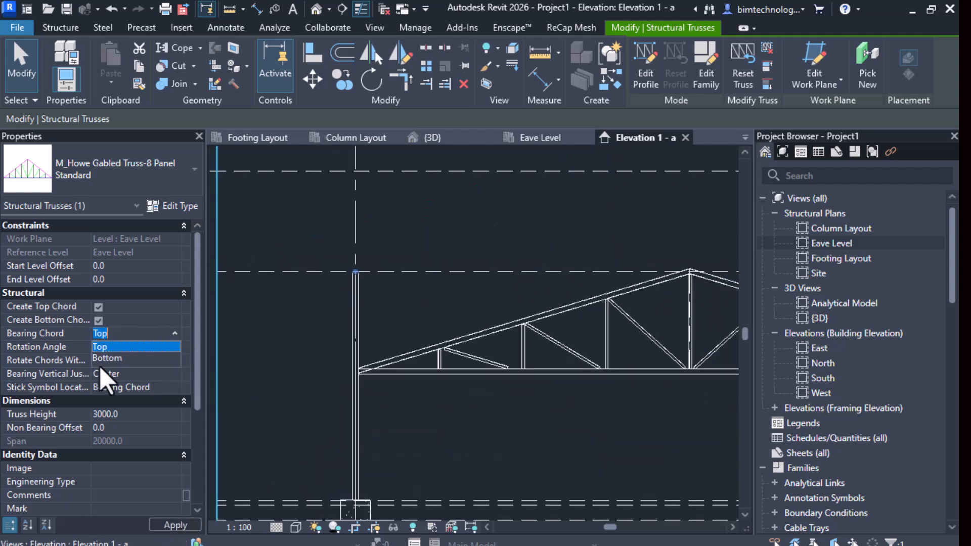
pyautogui.click(112, 362)
pyautogui.scroll(-2, 146, 363)
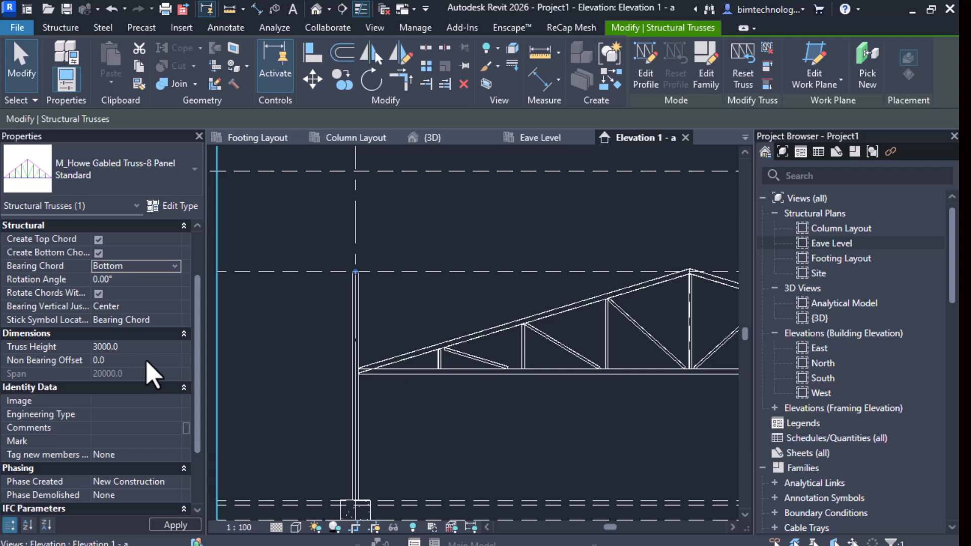
pyautogui.scroll(-3, 162, 352)
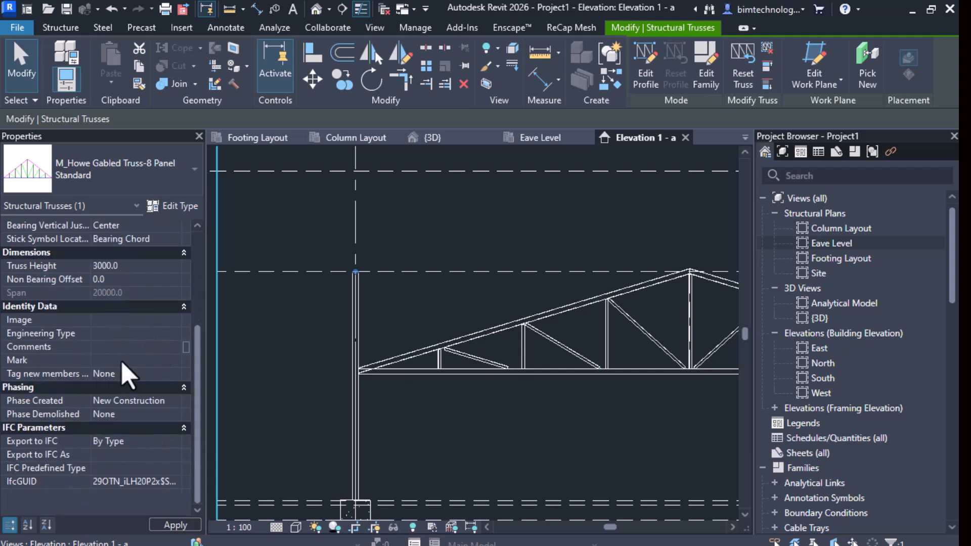
pyautogui.scroll(5, 122, 394)
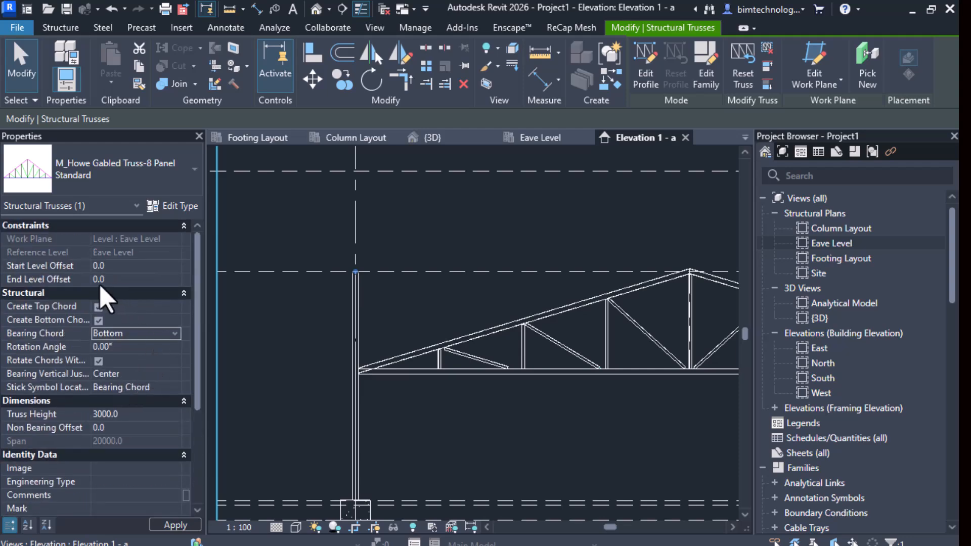
pyautogui.scroll(-2, 256, 304)
pyautogui.click(444, 329)
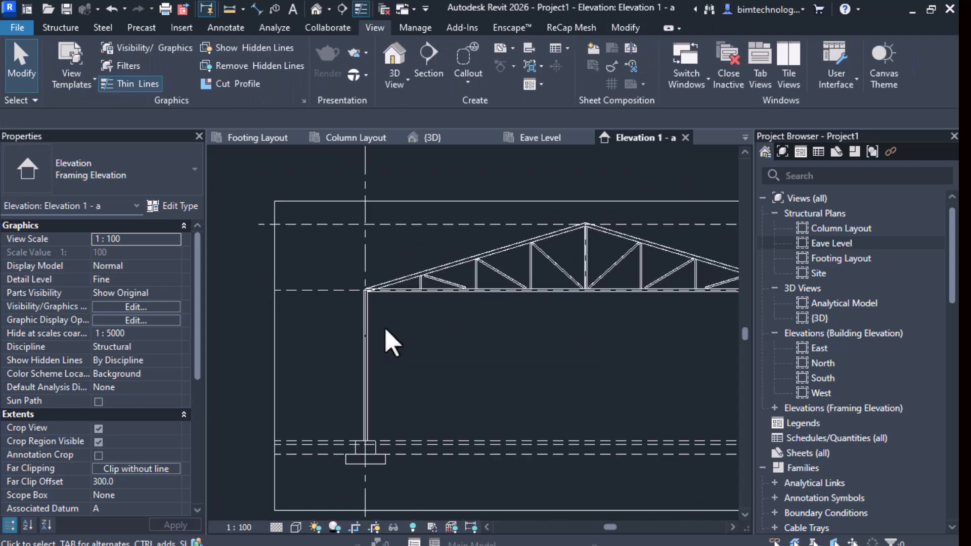
# Step: Return to the Eave Level structural plan
pyautogui.scroll(-2, 393, 343)
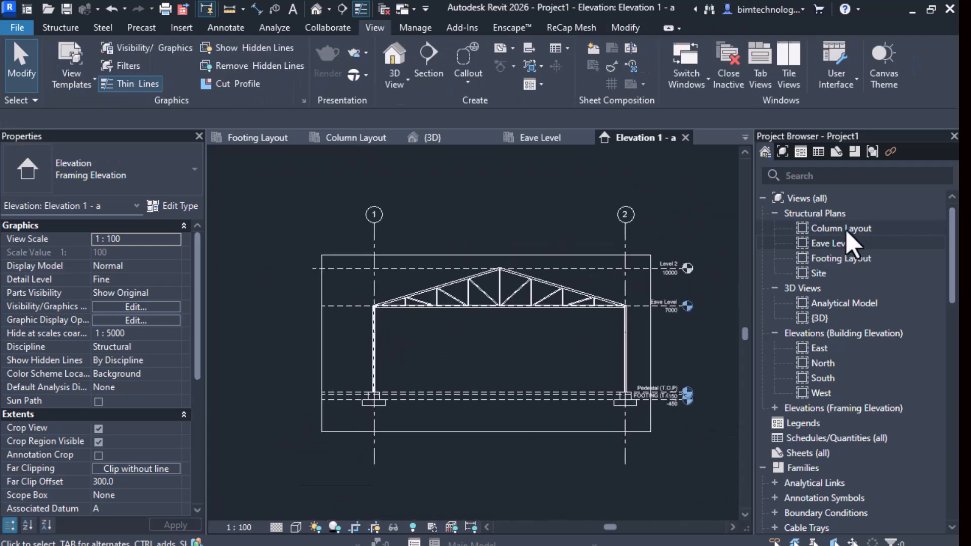
pyautogui.doubleClick(850, 244)
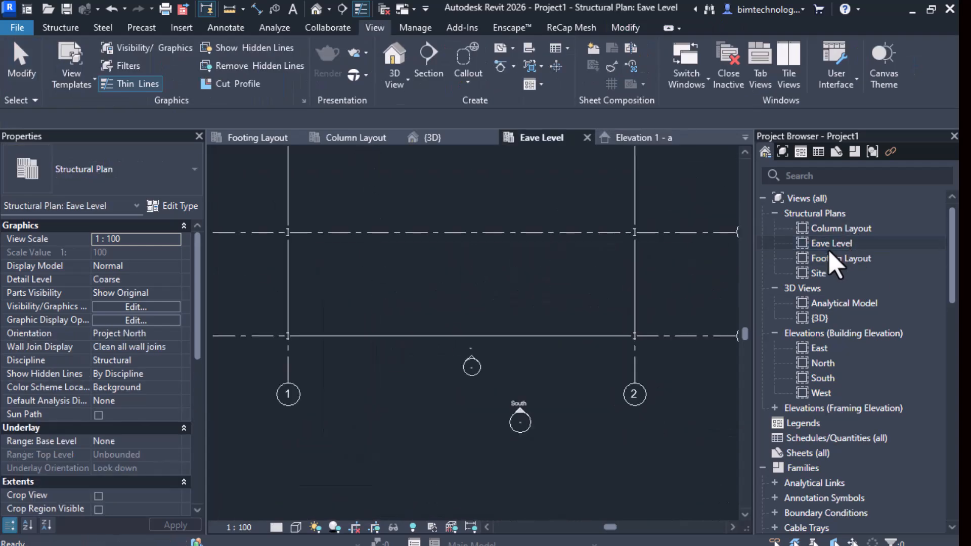
pyautogui.scroll(-3, 452, 290)
# Step: Start a linear array of the grid A truss from its grid 1 end with 6 members
pyautogui.click(494, 312)
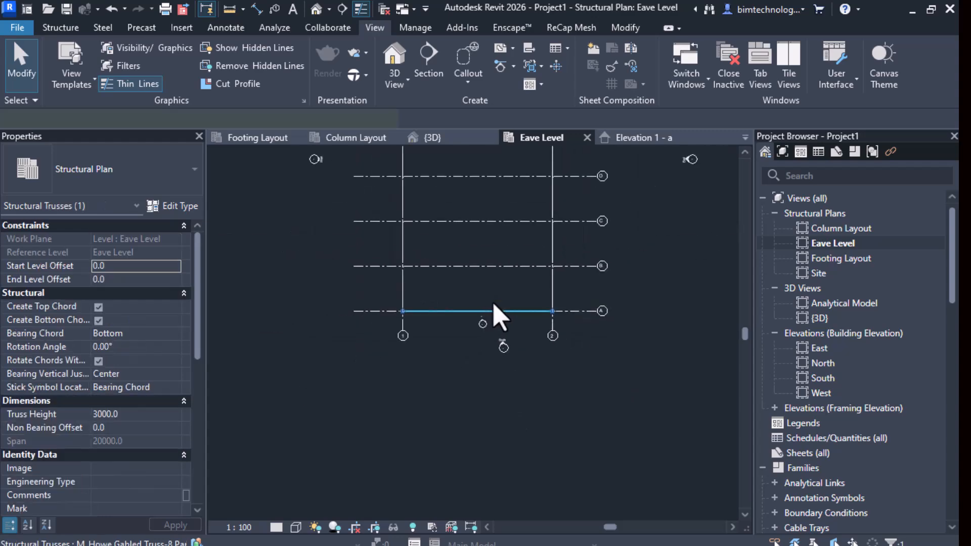
pyautogui.click(343, 80)
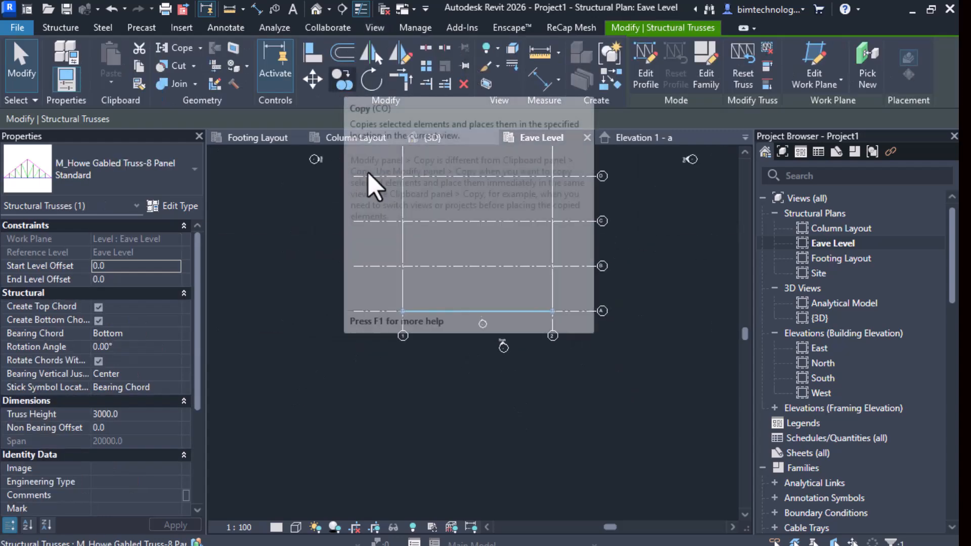
pyautogui.scroll(3, 393, 312)
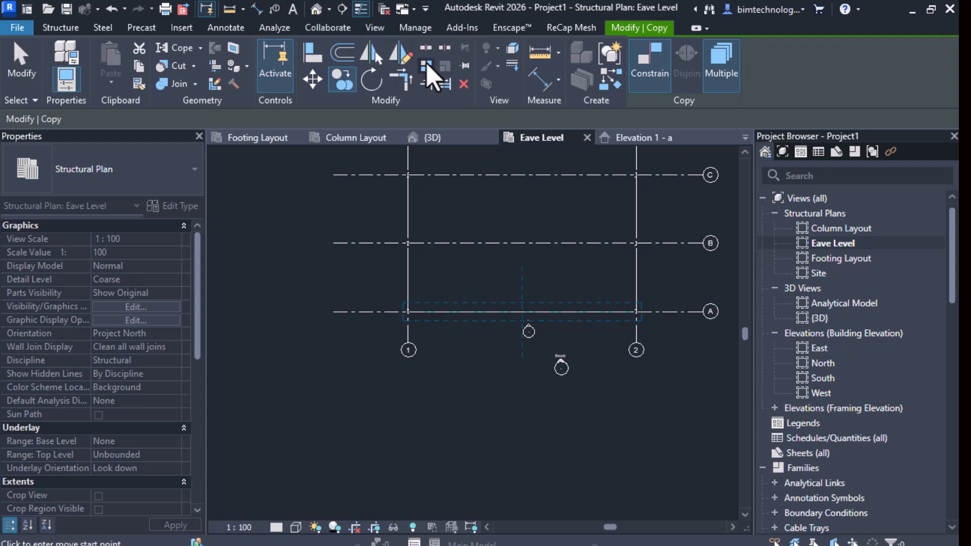
pyautogui.press('a')
pyautogui.press('r')
pyautogui.scroll(5, 483, 317)
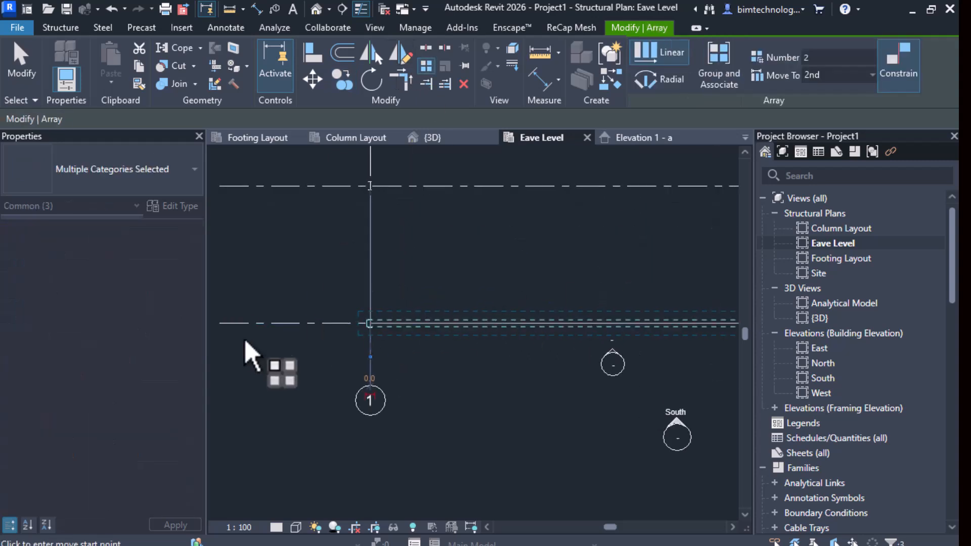
pyautogui.scroll(2, 469, 323)
pyautogui.click(444, 303)
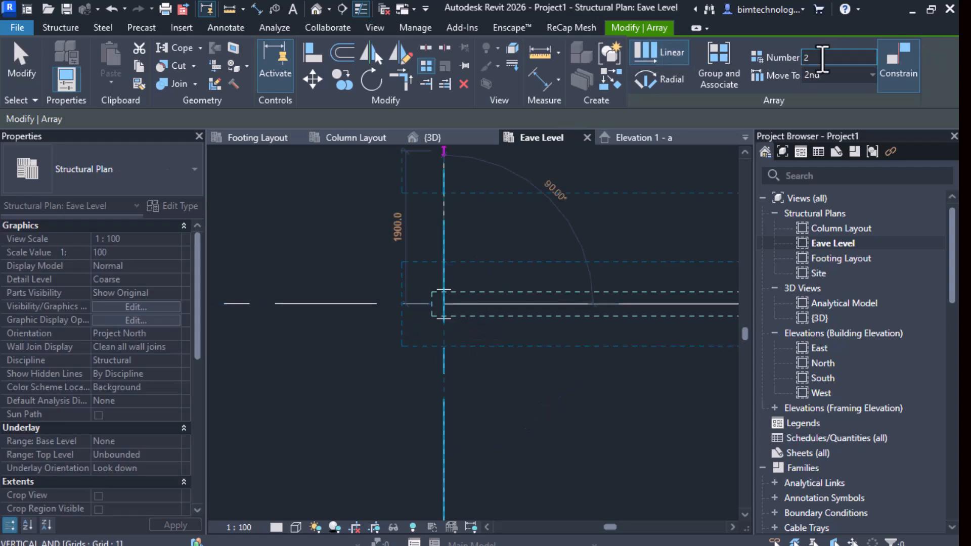
pyautogui.write('6')
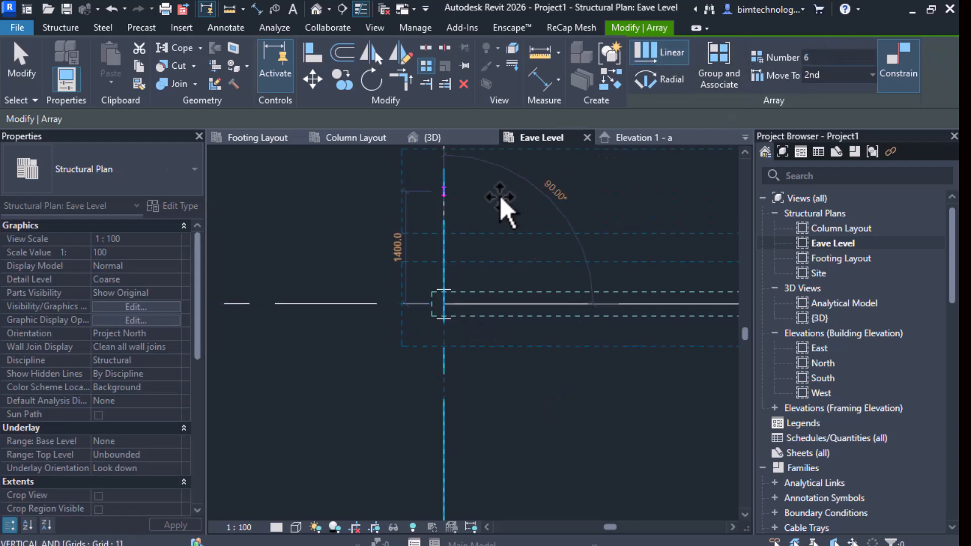
# Step: Place the array's second truss at the grid 1 and grid B intersection to set the truss spacing
pyautogui.scroll(-2, 411, 336)
pyautogui.scroll(-2, 421, 323)
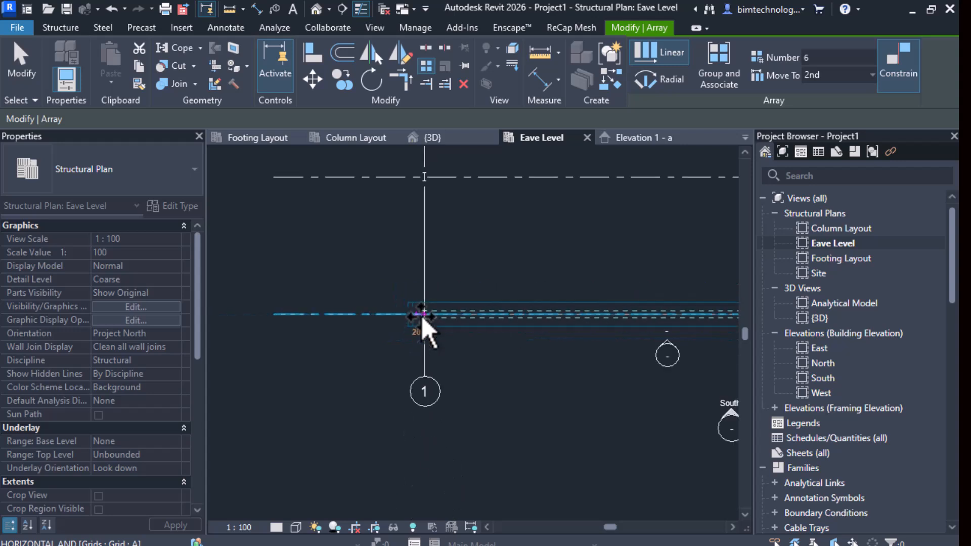
pyautogui.click(423, 324)
pyautogui.scroll(4, 426, 91)
pyautogui.scroll(3, 418, 180)
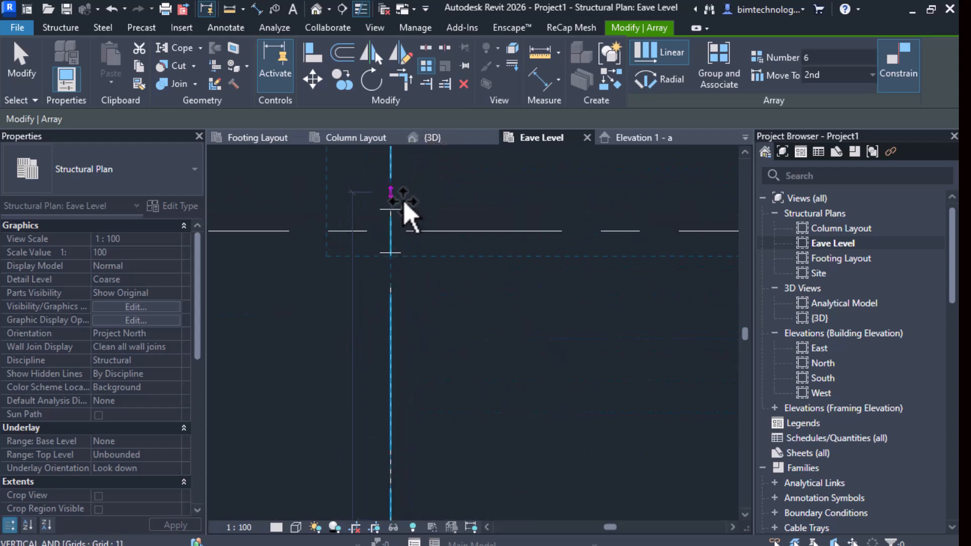
pyautogui.click(394, 233)
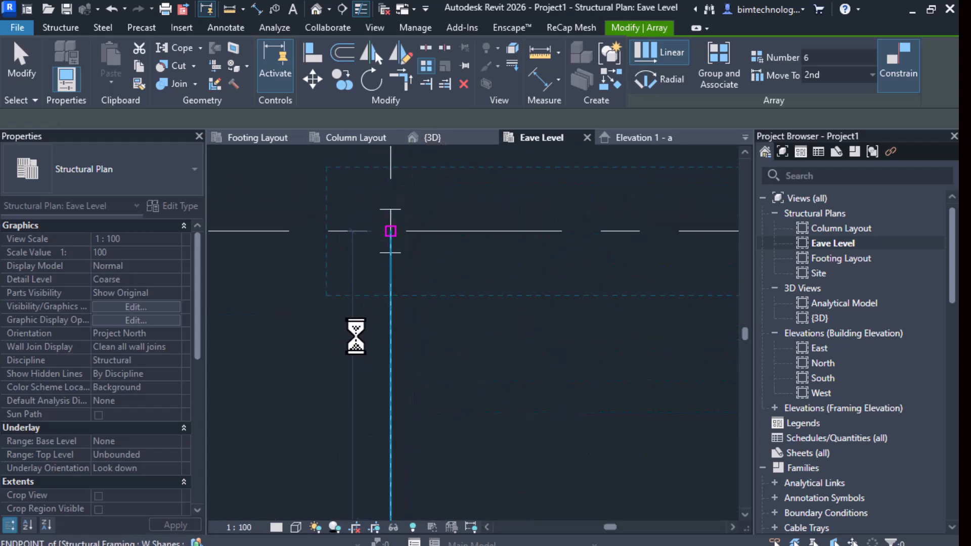
pyautogui.scroll(-5, 369, 353)
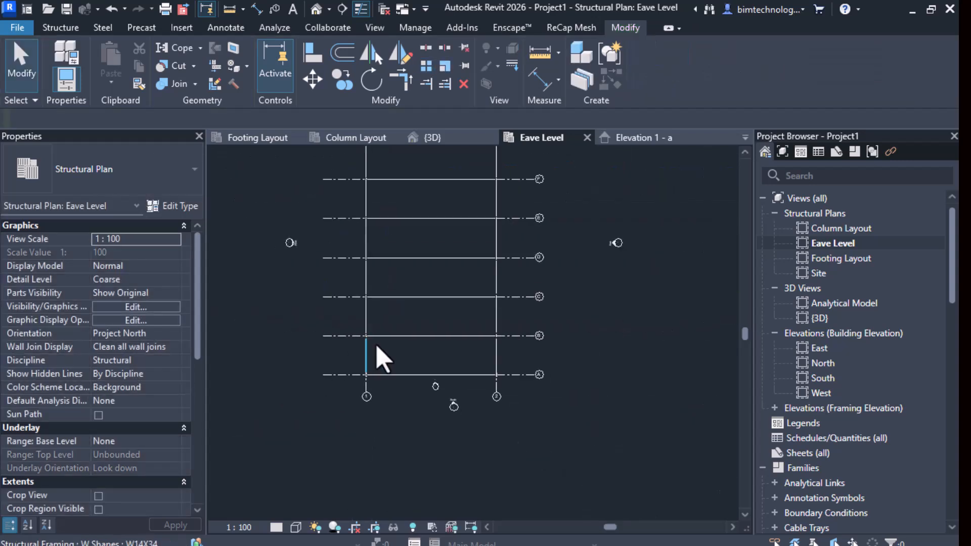
# Step: Copy the truss on grid F to grid G, using its grid 1 intersection as the base point
pyautogui.scroll(3, 395, 253)
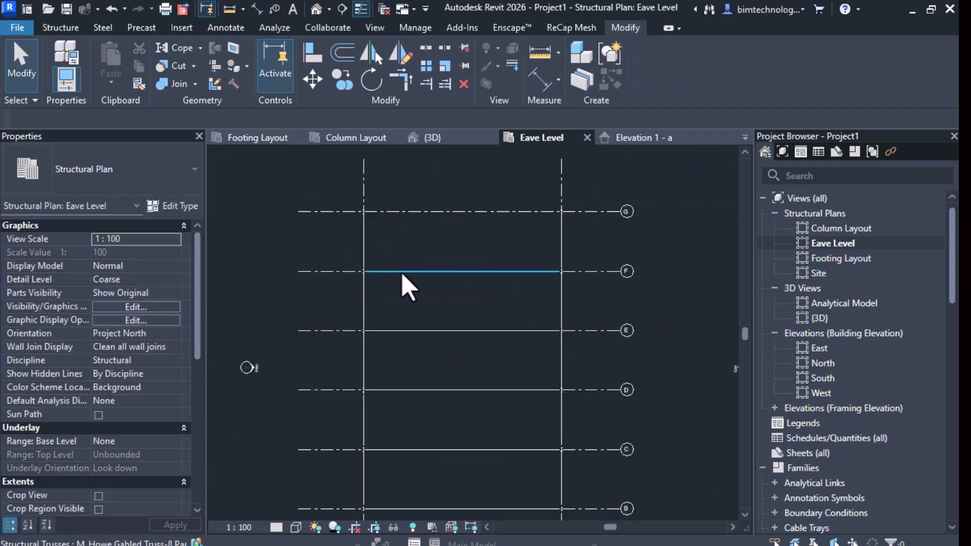
pyautogui.click(405, 270)
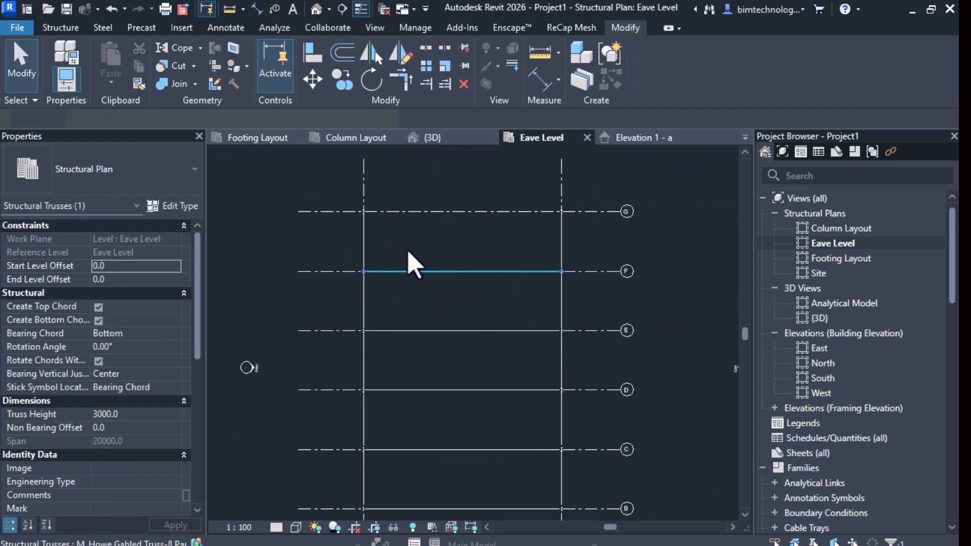
pyautogui.click(342, 79)
pyautogui.scroll(5, 376, 281)
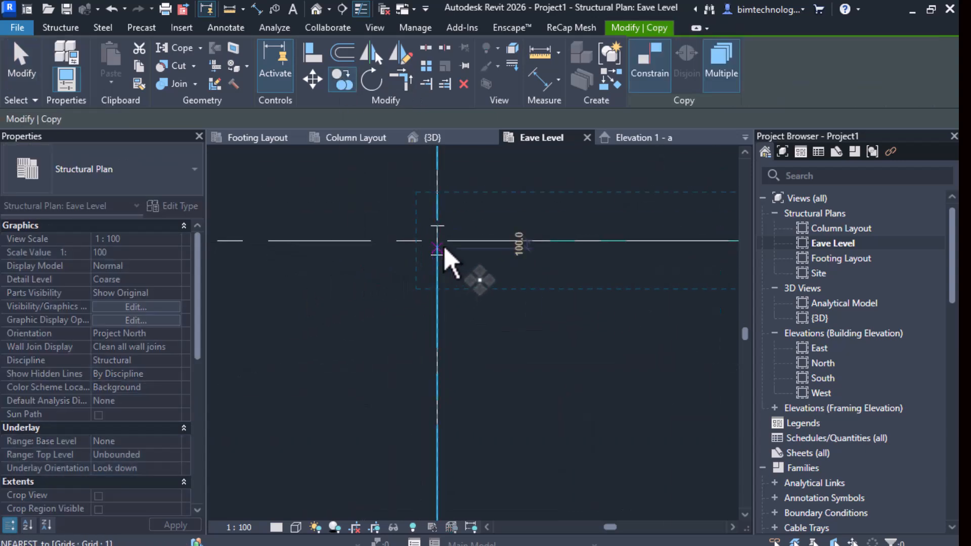
pyautogui.scroll(-8, 452, 298)
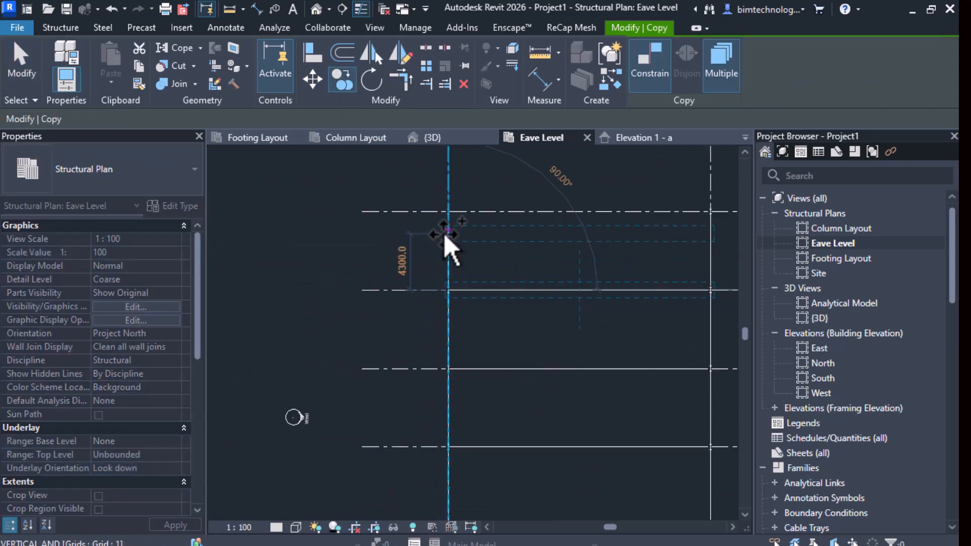
pyautogui.scroll(2, 447, 233)
pyautogui.scroll(5, 450, 206)
pyautogui.click(454, 189)
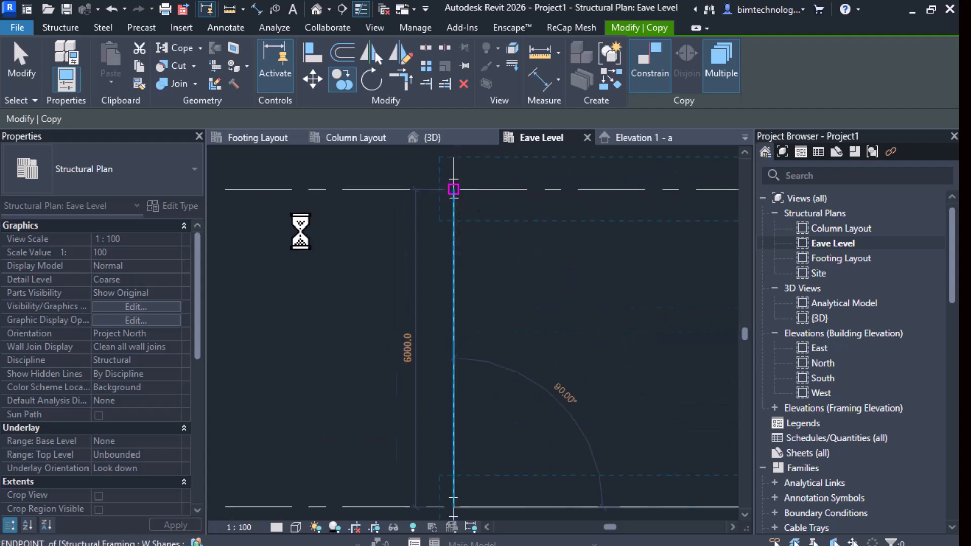
pyautogui.scroll(-2, 327, 253)
pyautogui.scroll(-3, 330, 255)
pyautogui.press('Escape')
pyautogui.press('Escape')
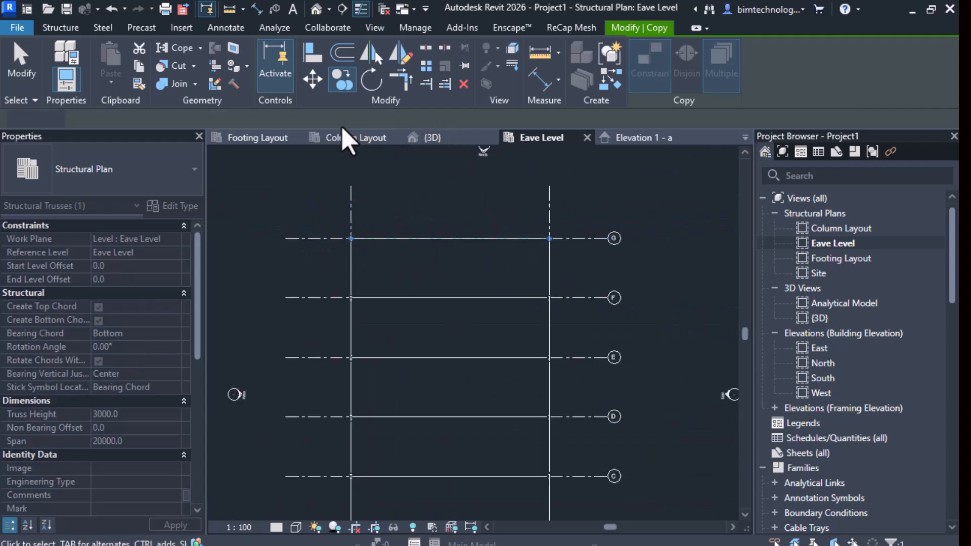
# Step: Examine the arrayed trusses in the 3D view, especially the end truss's connection to its column and beam
pyautogui.click(432, 137)
pyautogui.scroll(2, 503, 427)
pyautogui.scroll(-3, 674, 301)
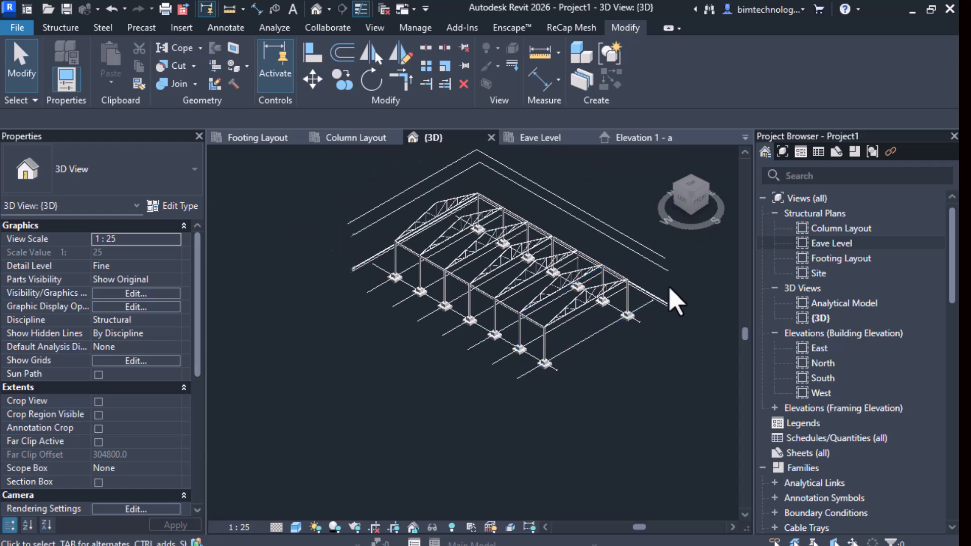
pyautogui.scroll(3, 653, 298)
pyautogui.scroll(6, 609, 277)
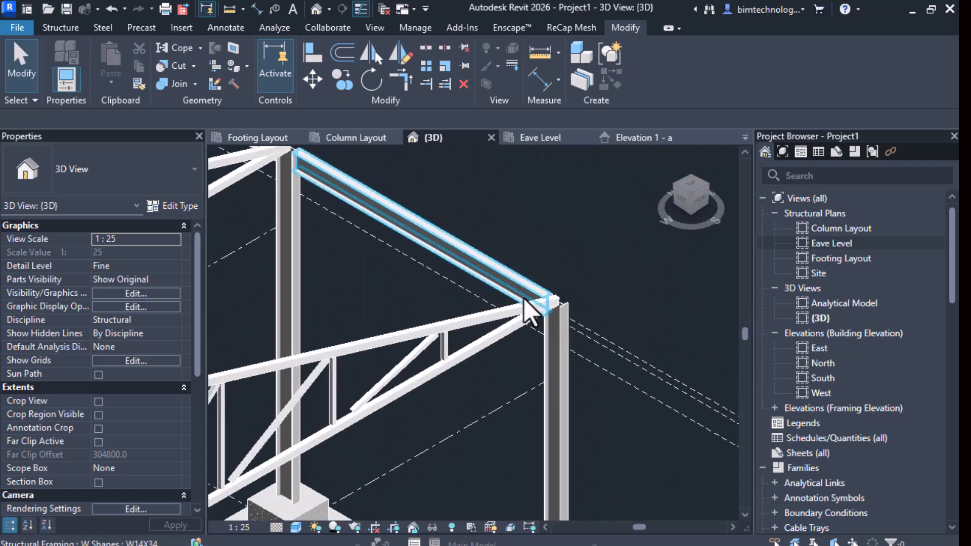
pyautogui.click(519, 311)
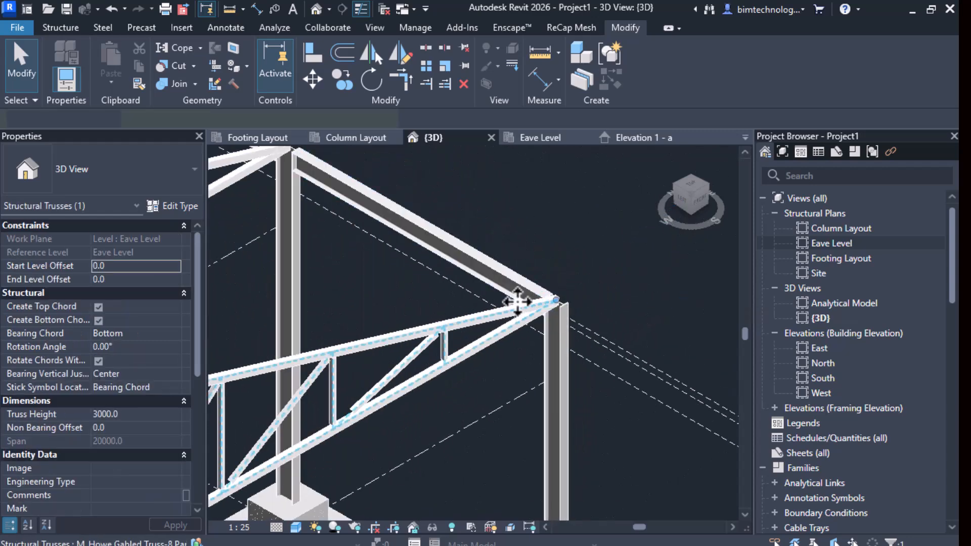
pyautogui.click(498, 395)
pyautogui.click(508, 371)
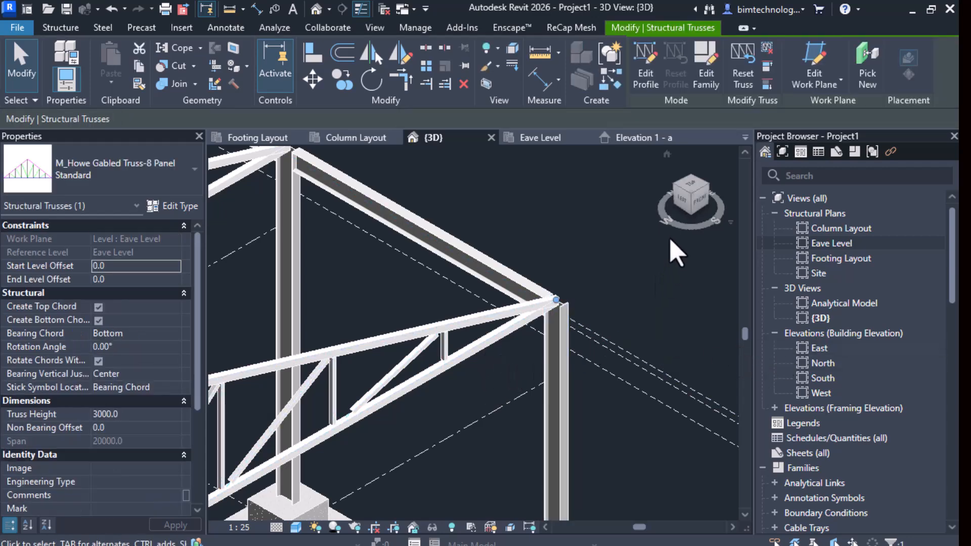
pyautogui.scroll(-4, 672, 248)
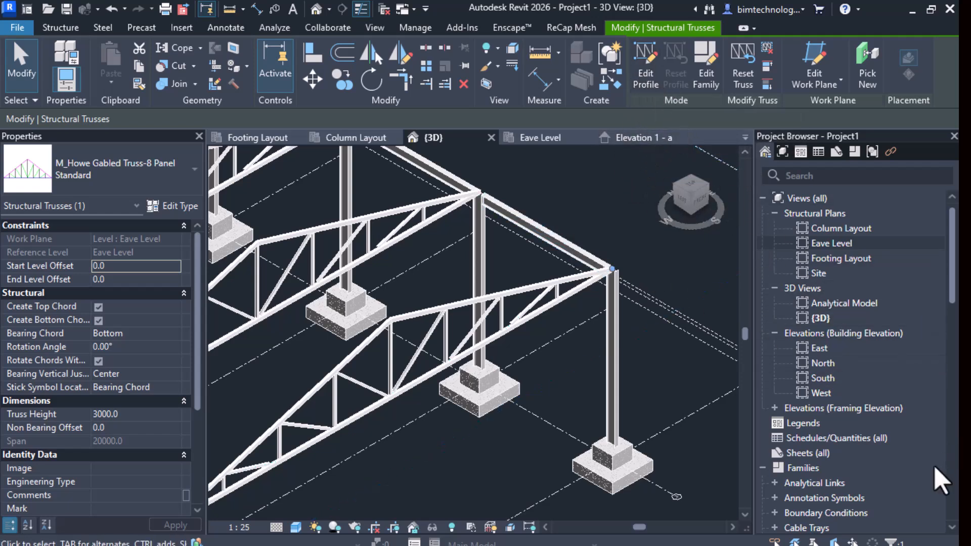
# Step: Open the Elevation 1 - a framing elevation
pyautogui.click(776, 408)
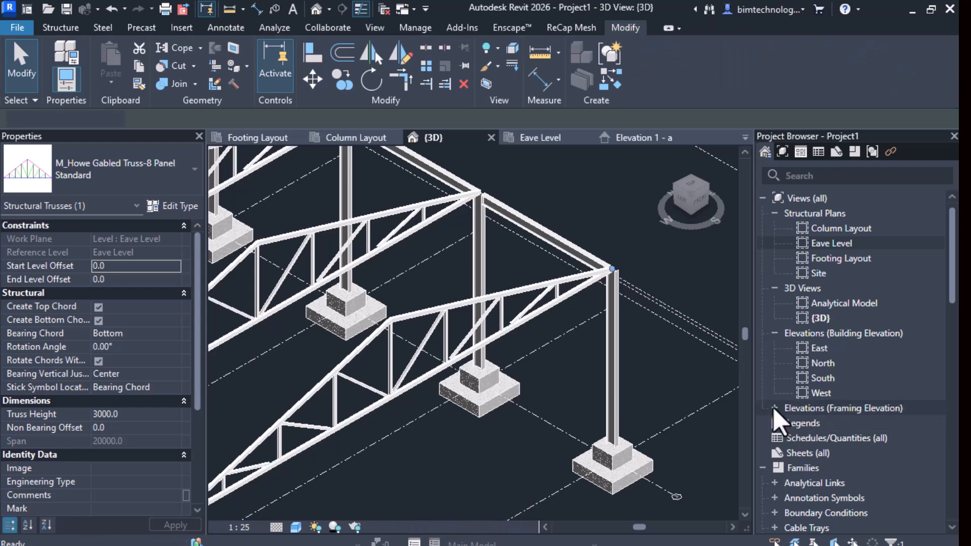
pyautogui.scroll(-3, 853, 427)
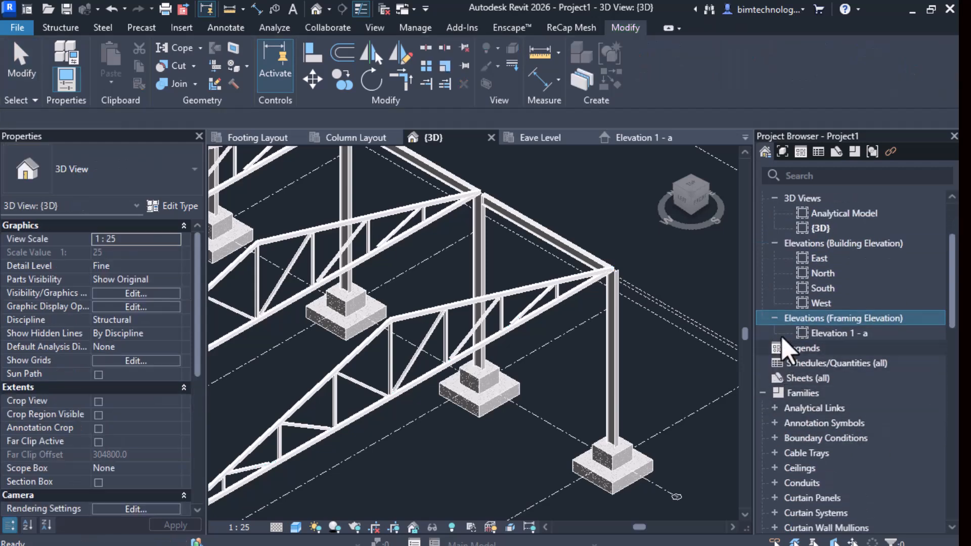
pyautogui.doubleClick(836, 334)
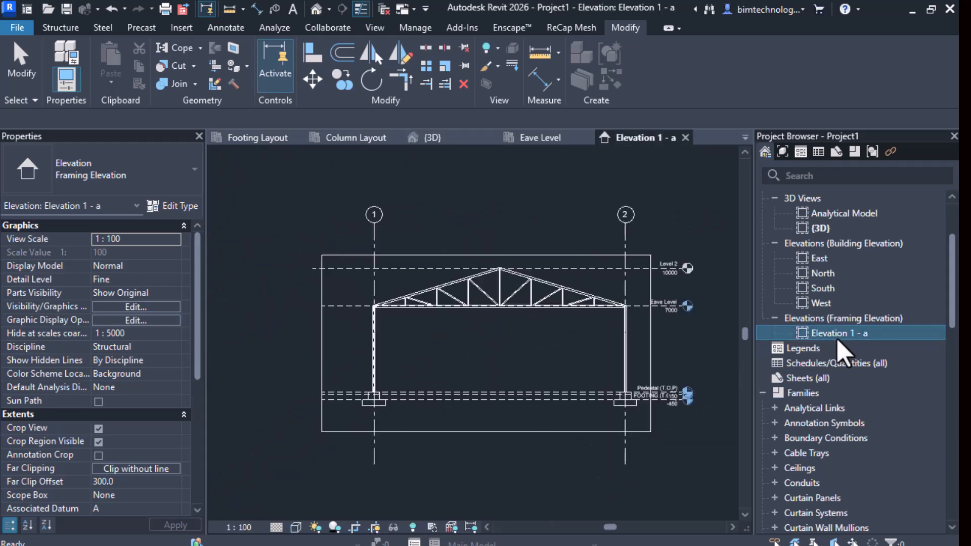
pyautogui.scroll(1, 453, 279)
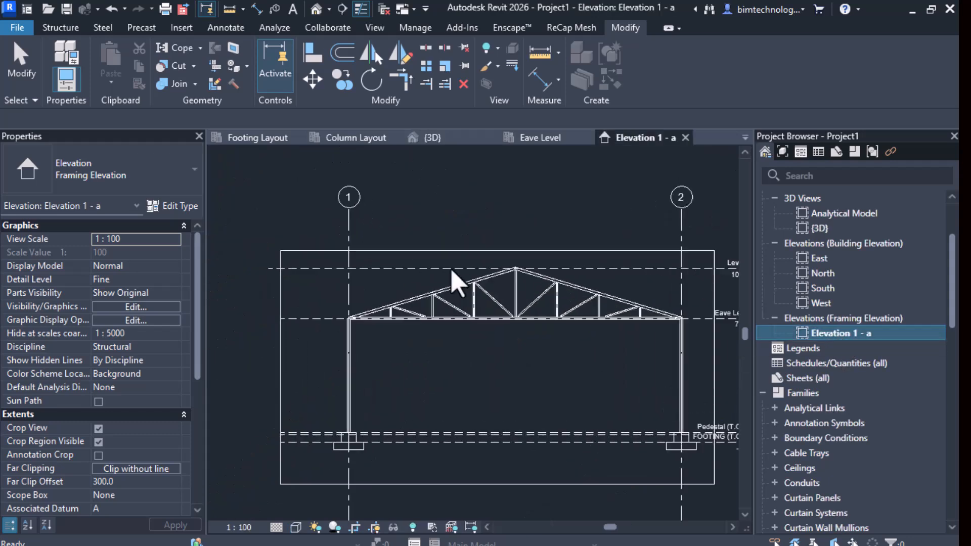
# Step: Select the roof truss in the framing elevation and examine its chords, web members and properties
pyautogui.click(457, 297)
pyautogui.click(473, 349)
pyautogui.scroll(2, 477, 318)
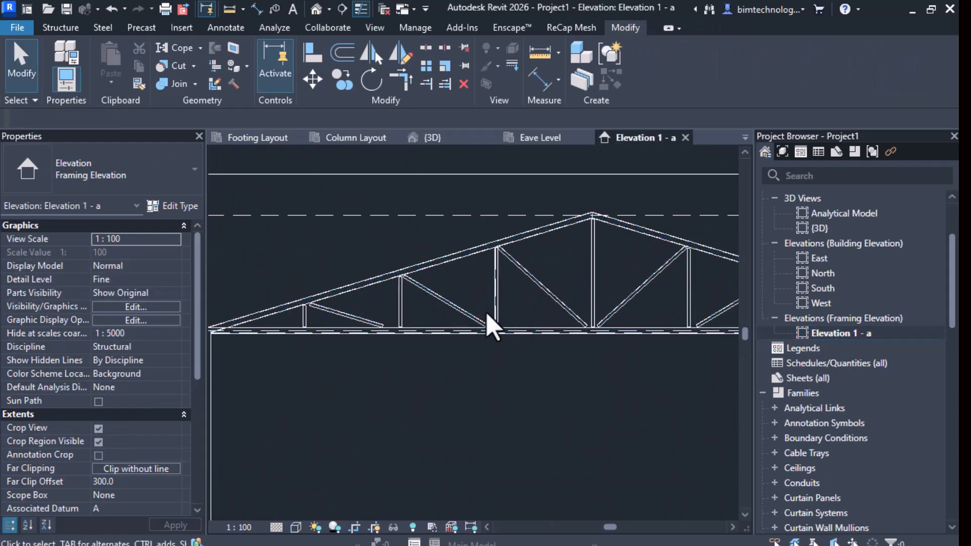
pyautogui.click(503, 327)
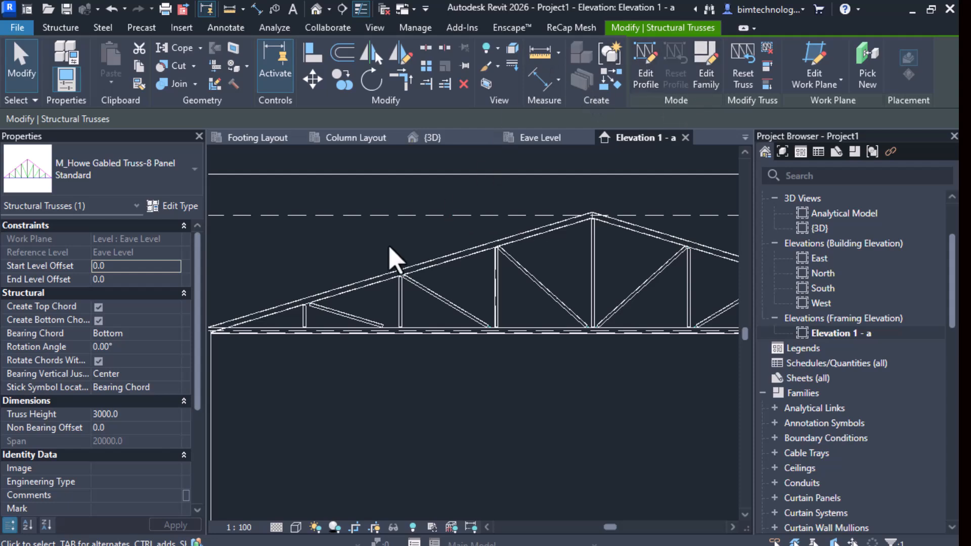
pyautogui.click(400, 256)
pyautogui.click(417, 280)
pyautogui.click(440, 390)
# Step: Try the 150x100x6RHS rectangular hollow section type on the diagonal web member just before the truss's middle post
pyautogui.scroll(3, 574, 311)
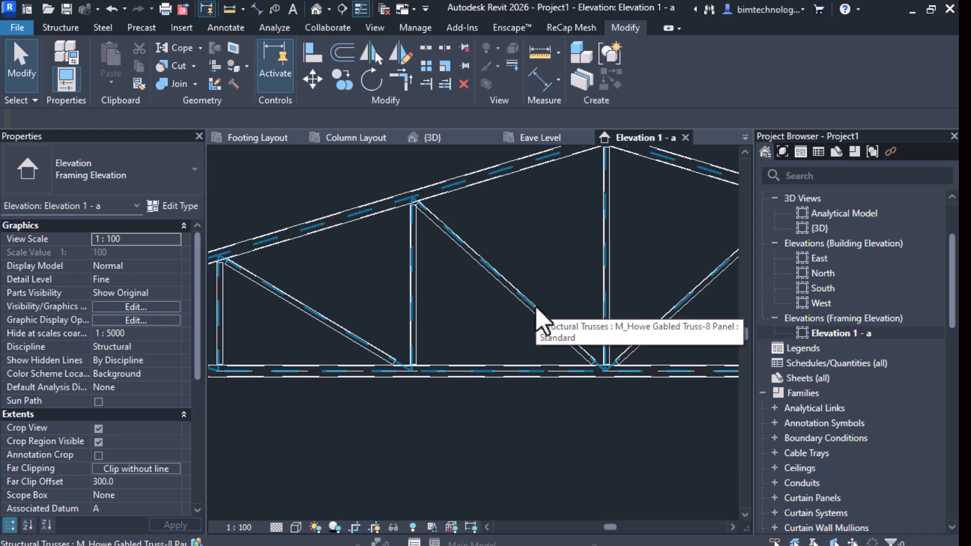
pyautogui.press('Tab')
pyautogui.click(537, 319)
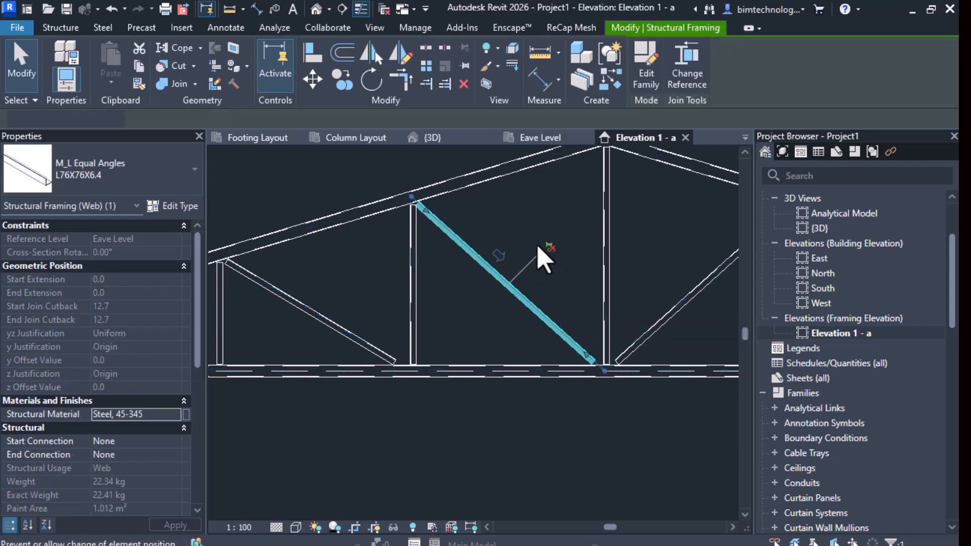
pyautogui.click(111, 170)
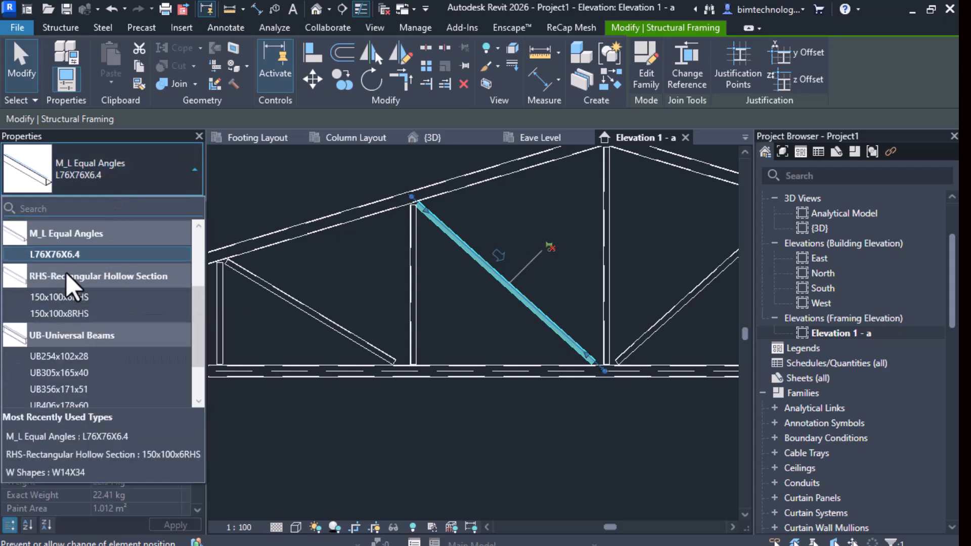
pyautogui.click(81, 299)
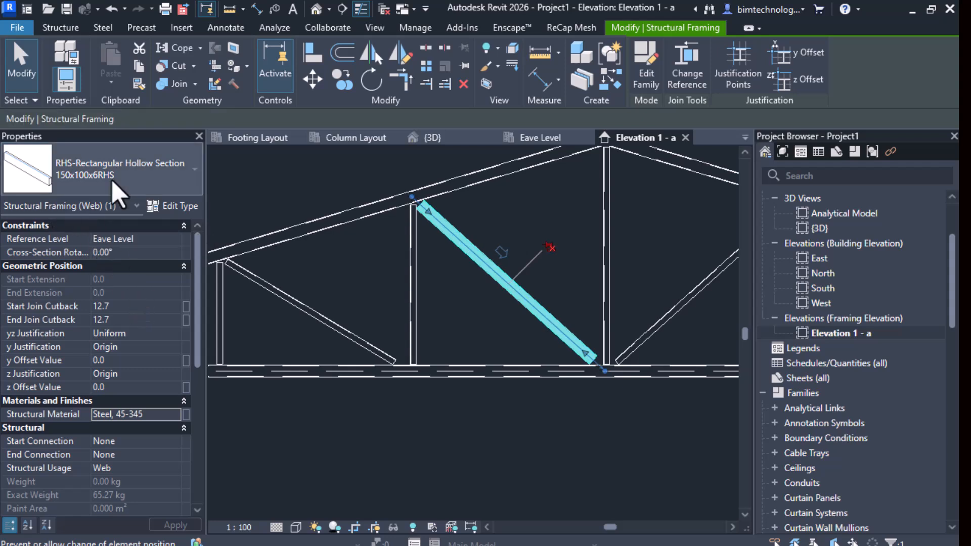
# Step: Set the diagonal web member's type back to the M_L Equal Angles L76X76X6.4 section
pyautogui.click(121, 171)
pyautogui.scroll(2, 103, 299)
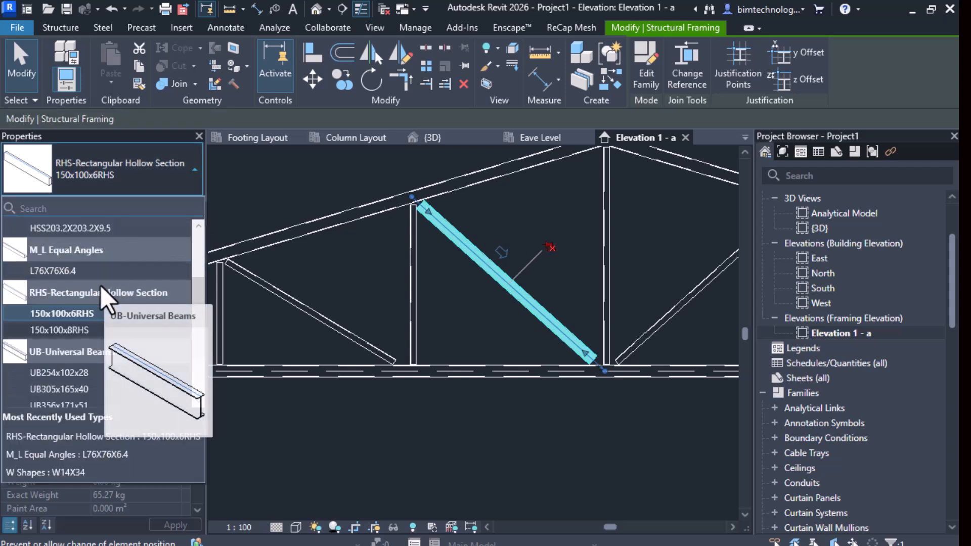
pyautogui.click(77, 271)
pyautogui.click(487, 336)
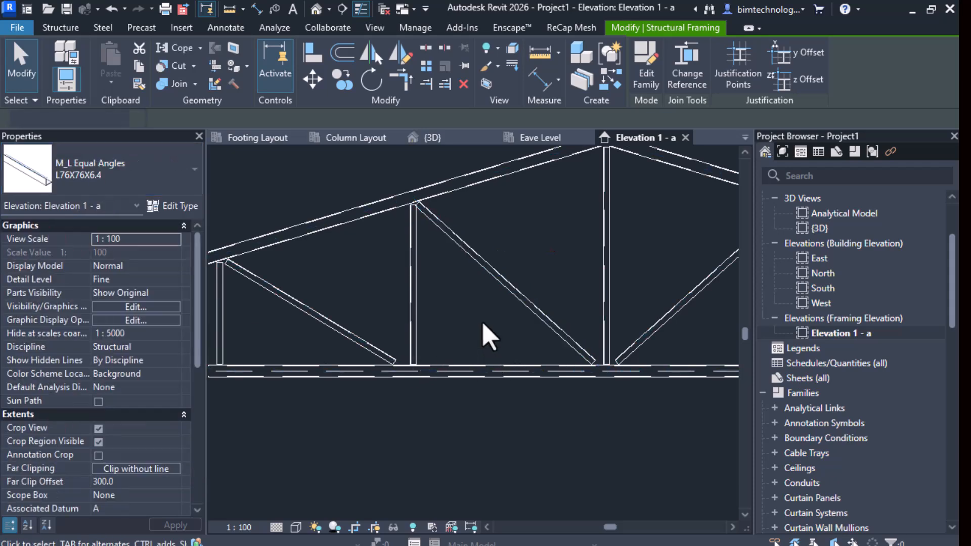
# Step: Edit the profile of the Howe gabled truss in the framing elevation and delete its straight top chord line
pyautogui.scroll(-5, 471, 349)
pyautogui.scroll(2, 474, 371)
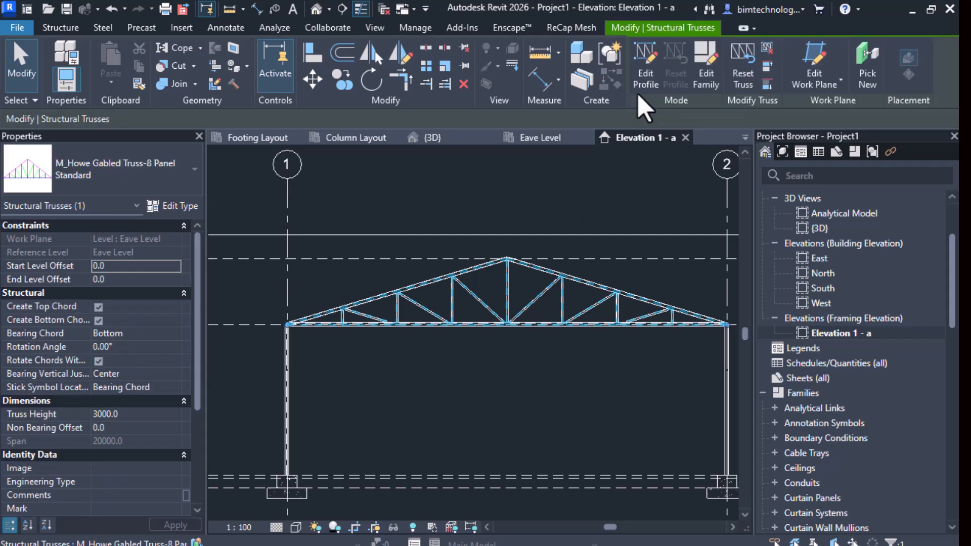
pyautogui.click(649, 82)
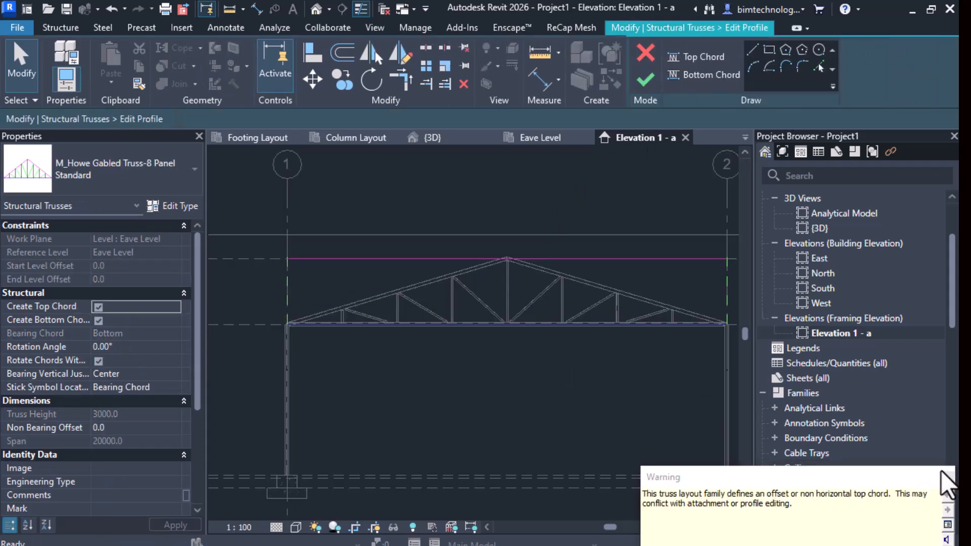
pyautogui.click(948, 479)
pyautogui.scroll(-1, 402, 390)
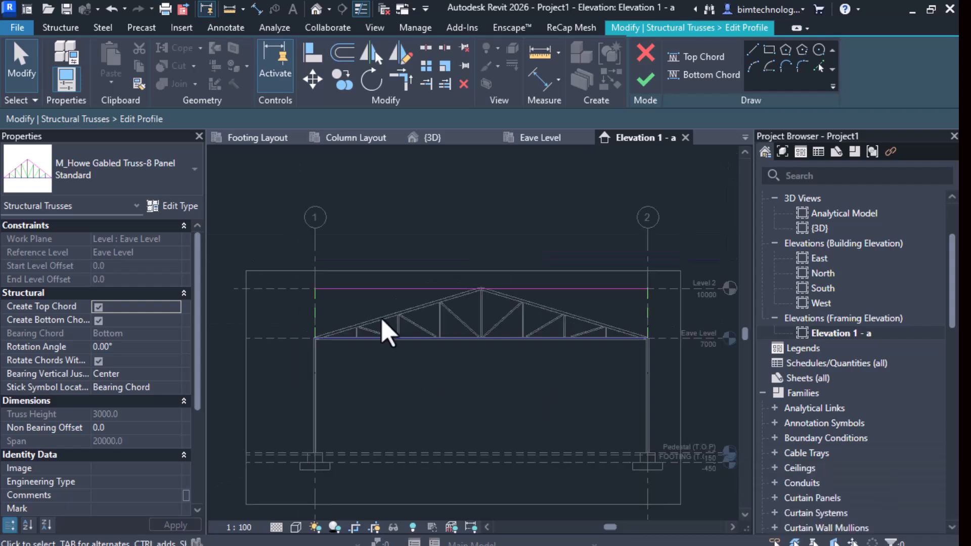
pyautogui.click(390, 297)
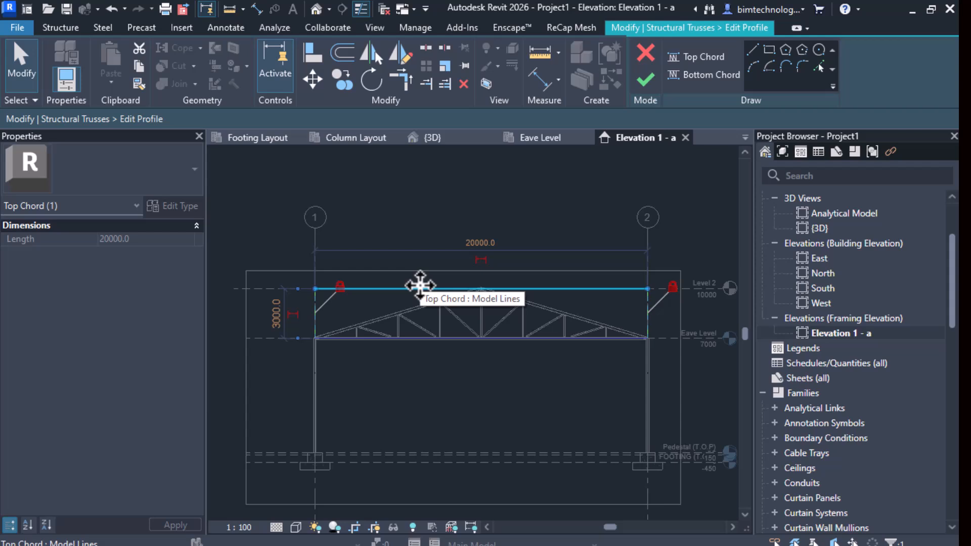
pyautogui.press('Escape')
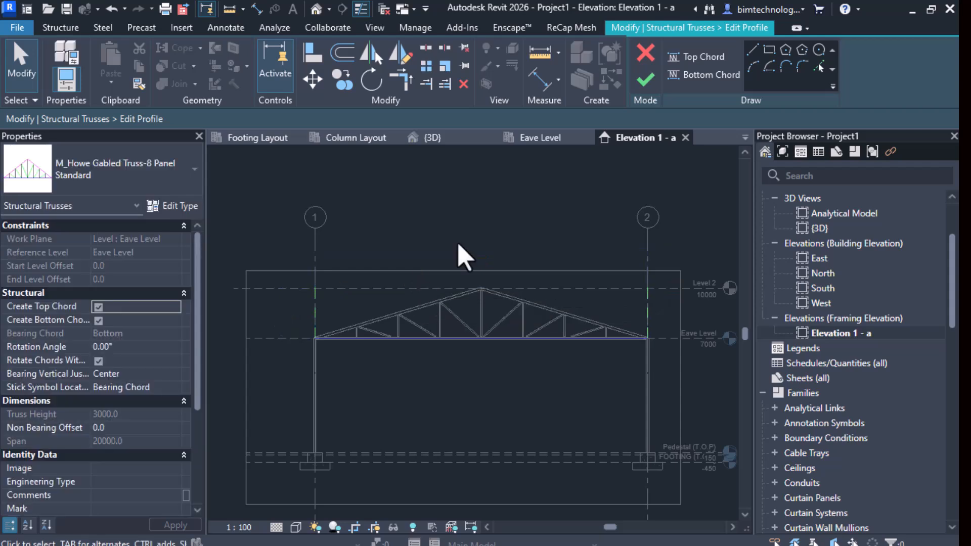
# Step: Draw an arched top chord between grids 1 and 2 at Level 2, radius about 36680 mm, and finish the profile
pyautogui.click(699, 57)
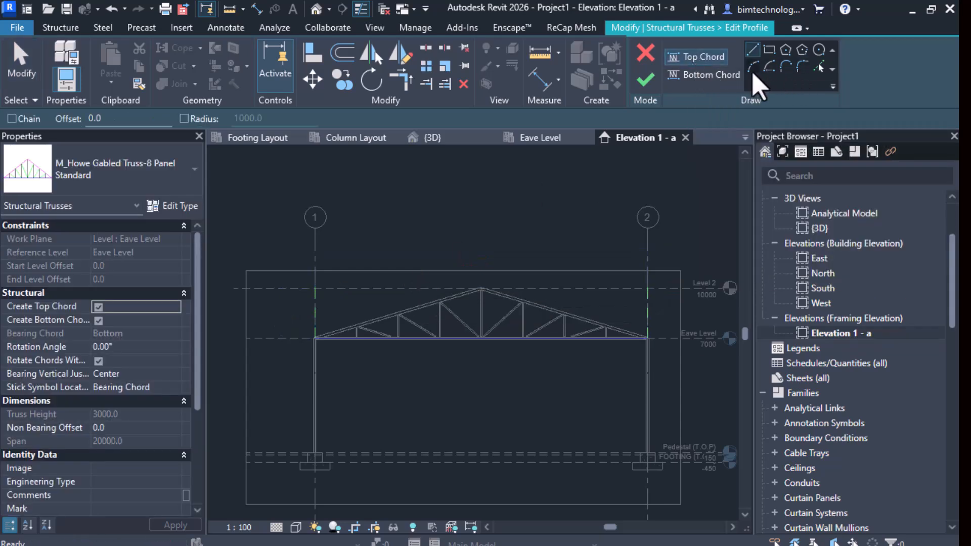
pyautogui.click(753, 66)
pyautogui.click(315, 288)
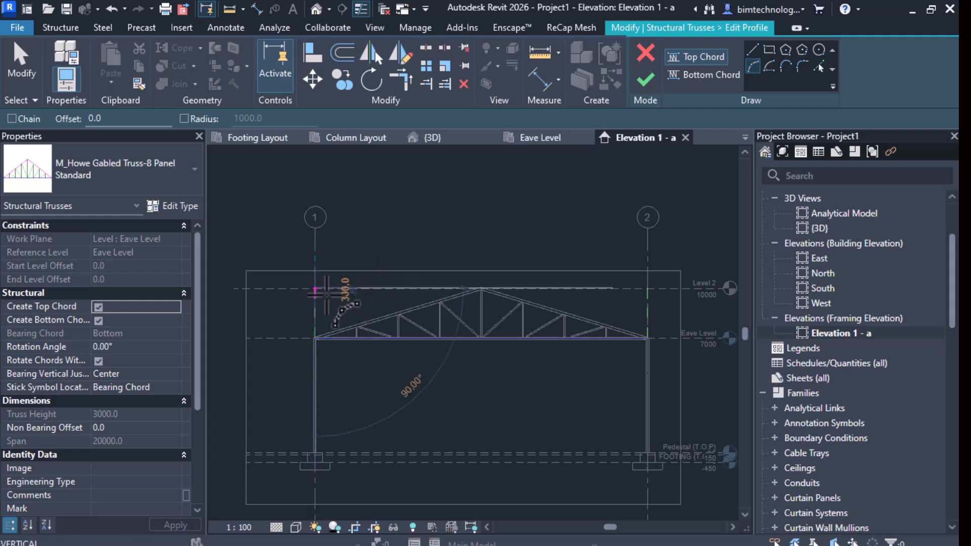
pyautogui.click(648, 288)
pyautogui.click(481, 264)
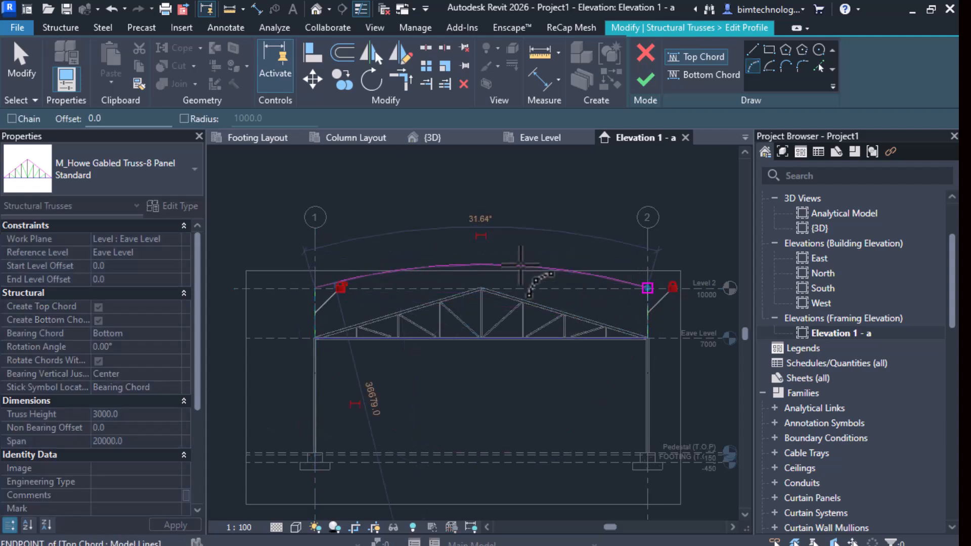
pyautogui.click(647, 82)
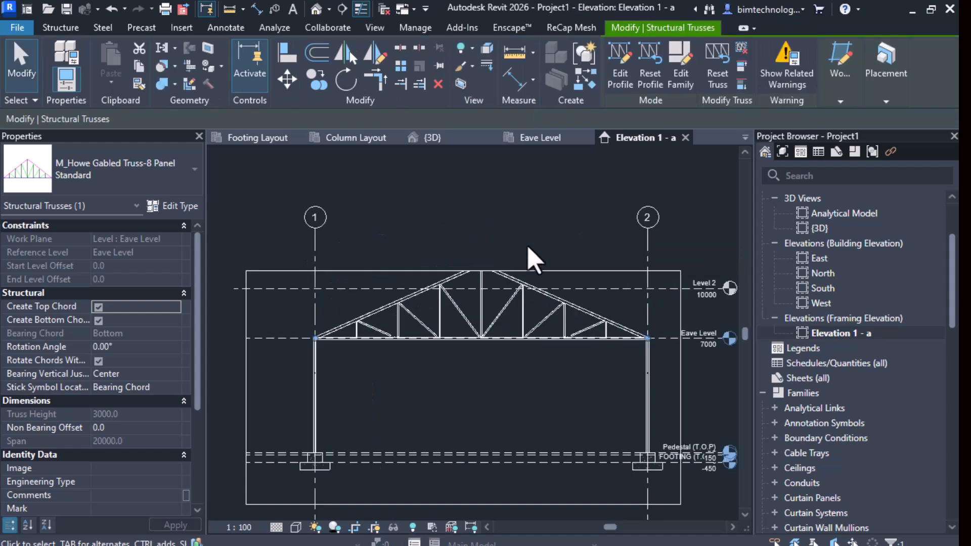
# Step: Extend the elevation's crop region upward so it clears the truss ridge
pyautogui.click(547, 272)
pyautogui.moveTo(465, 275); pyautogui.dragTo(473, 232)
pyautogui.click(534, 271)
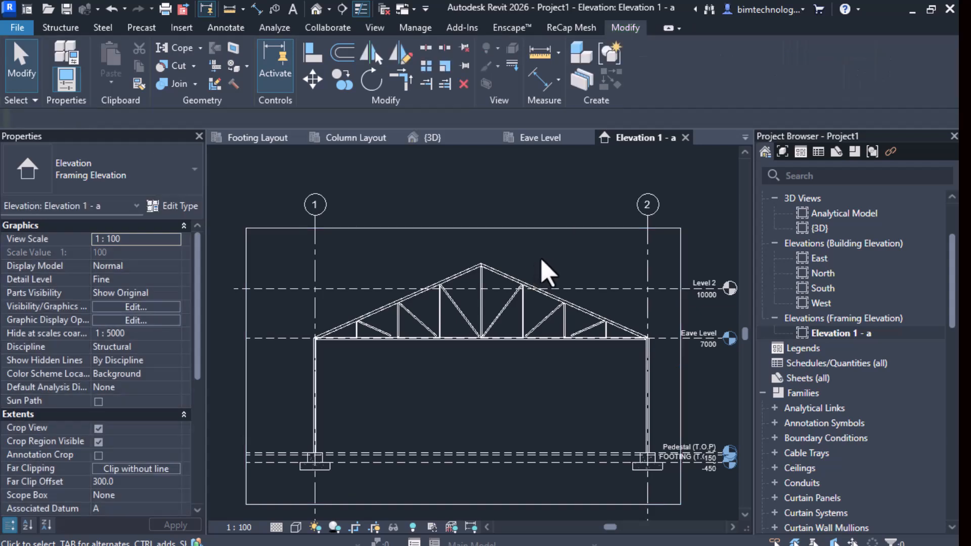
# Step: Undo the crop region and arched chord changes back to the straight top chord line, and finish the truss profile
pyautogui.doubleClick(544, 264)
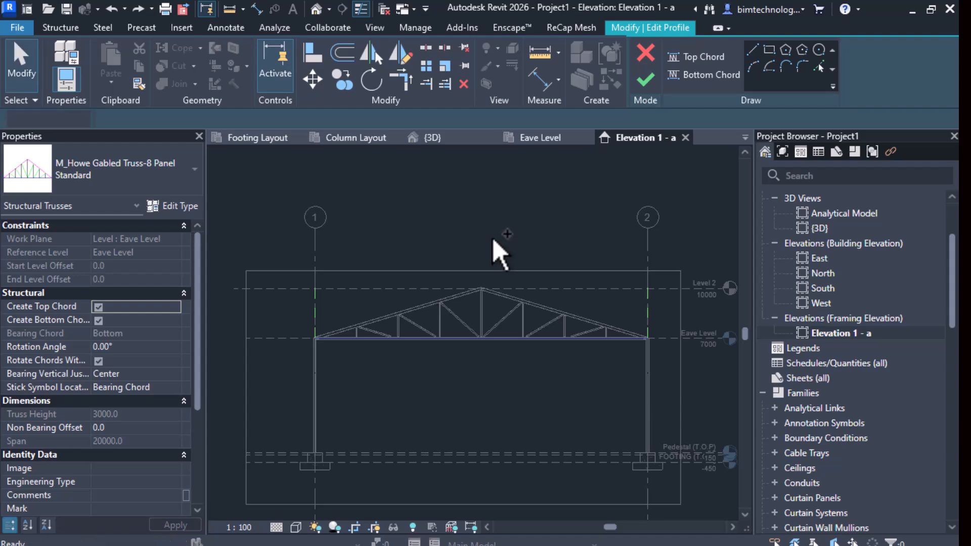
pyautogui.hotkey('ctrl', 'z')
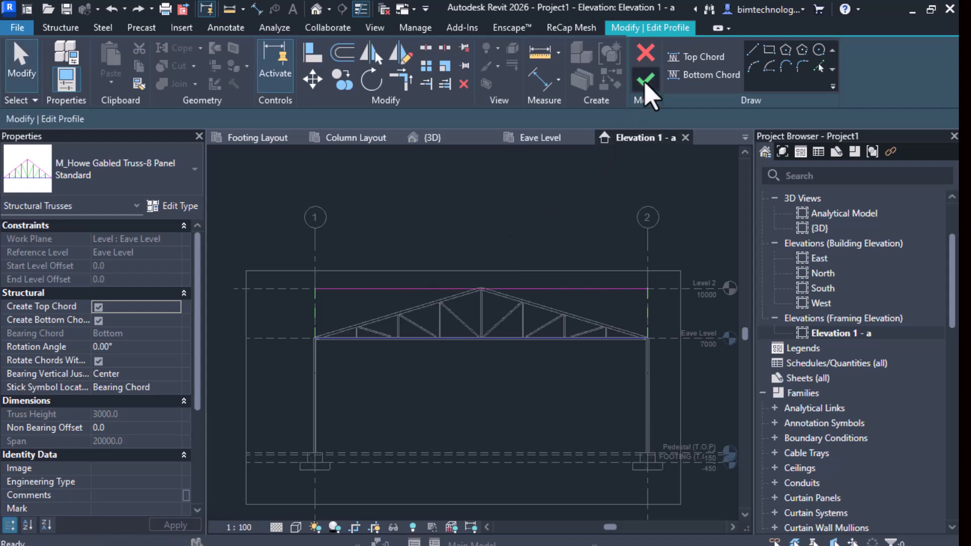
pyautogui.click(644, 79)
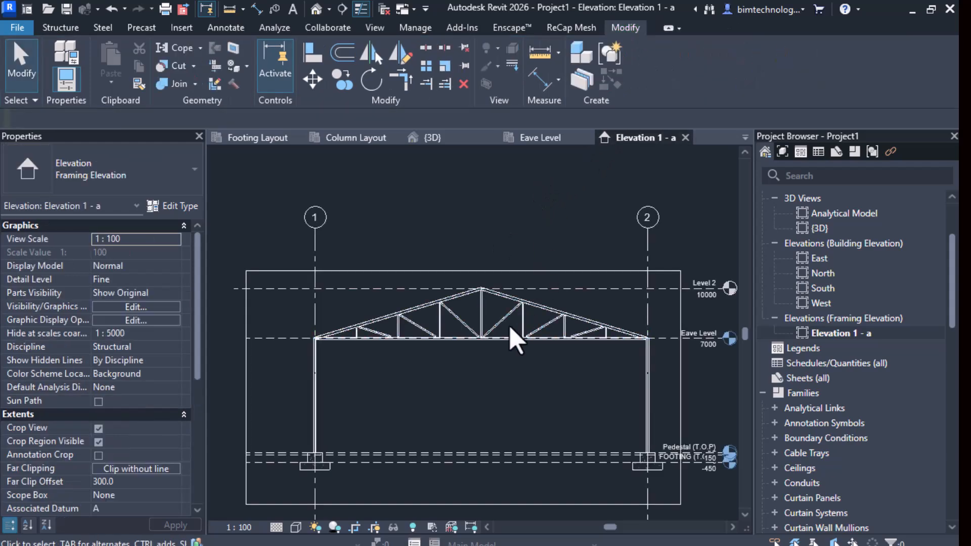
# Step: Review the truss's properties and change its type from Howe gabled to M_Pratt Flat Truss Standard
pyautogui.scroll(2, 516, 338)
pyautogui.click(531, 292)
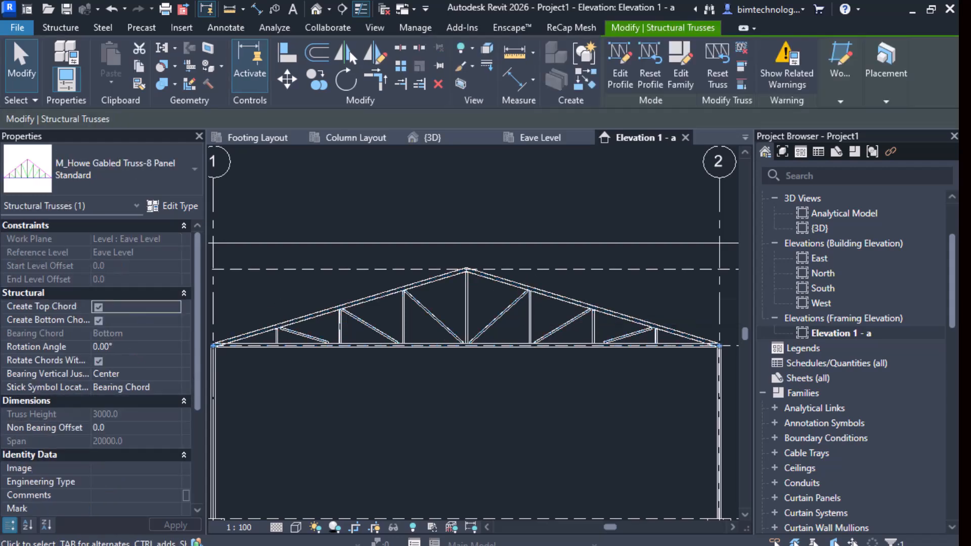
pyautogui.scroll(-5, 111, 399)
pyautogui.scroll(-1, 115, 400)
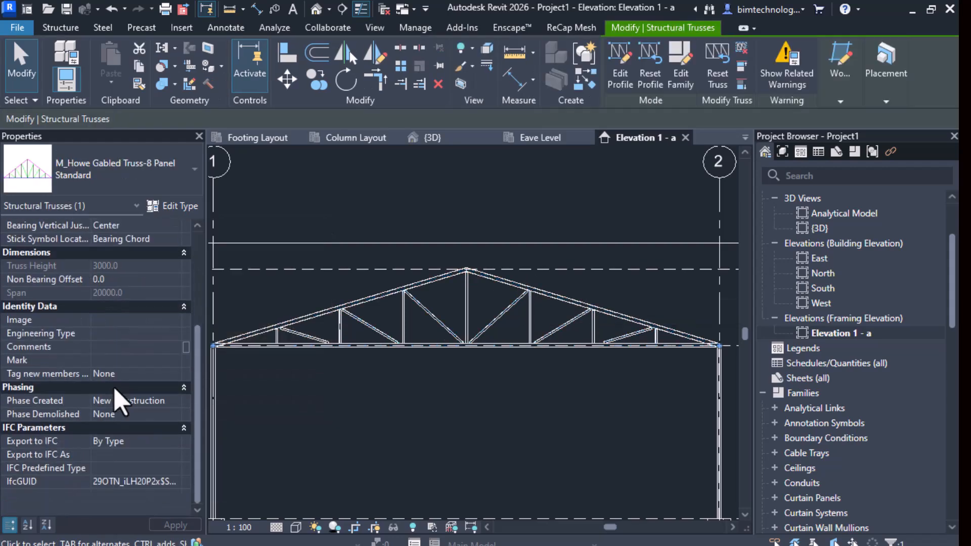
pyautogui.scroll(10, 124, 407)
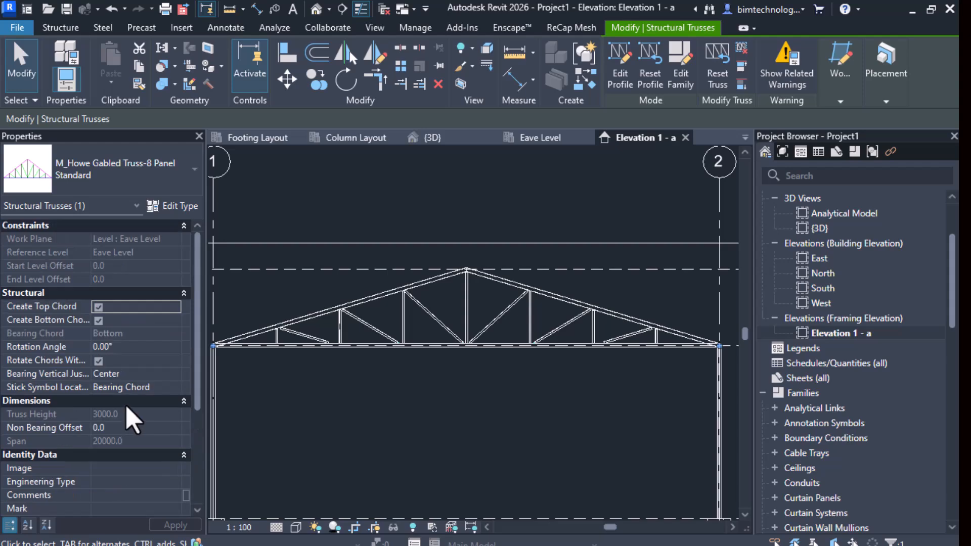
pyautogui.click(392, 426)
pyautogui.click(439, 347)
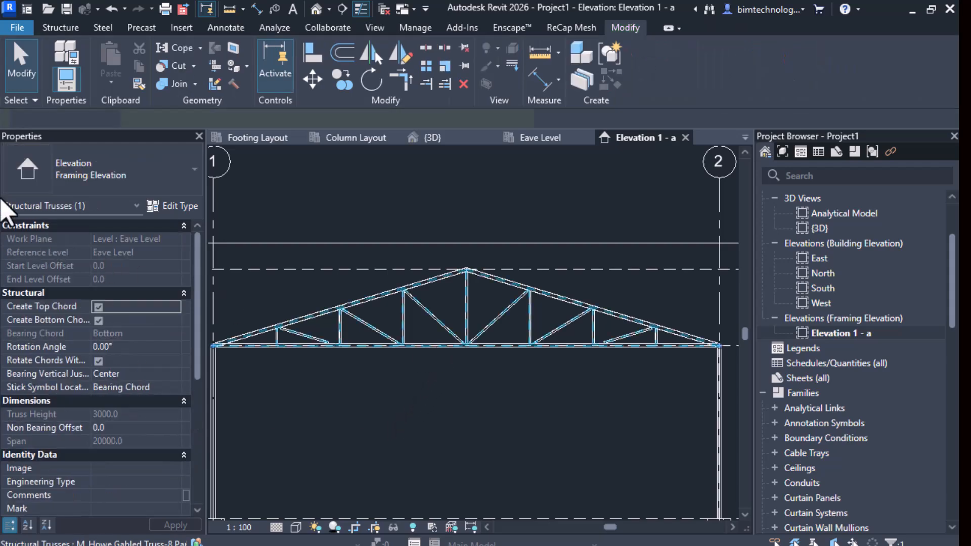
pyautogui.click(89, 181)
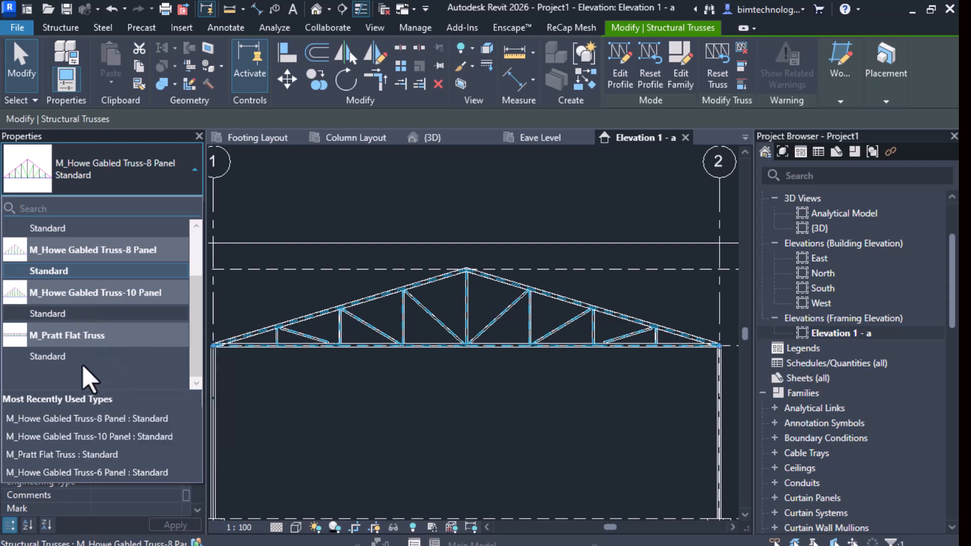
pyautogui.click(59, 357)
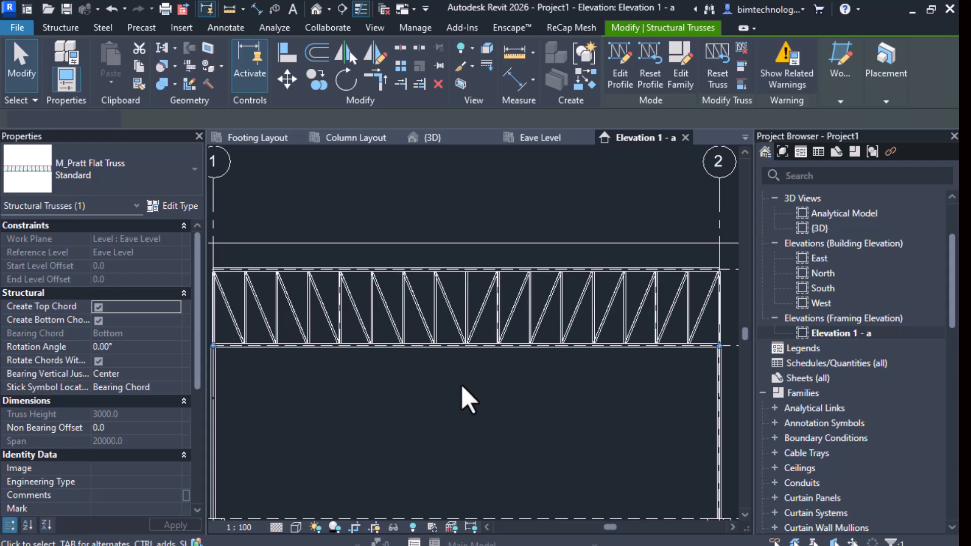
# Step: Open the {3D} view and examine the Pratt flat truss alongside the gabled trusses
pyautogui.scroll(-2, 463, 390)
pyautogui.click(472, 397)
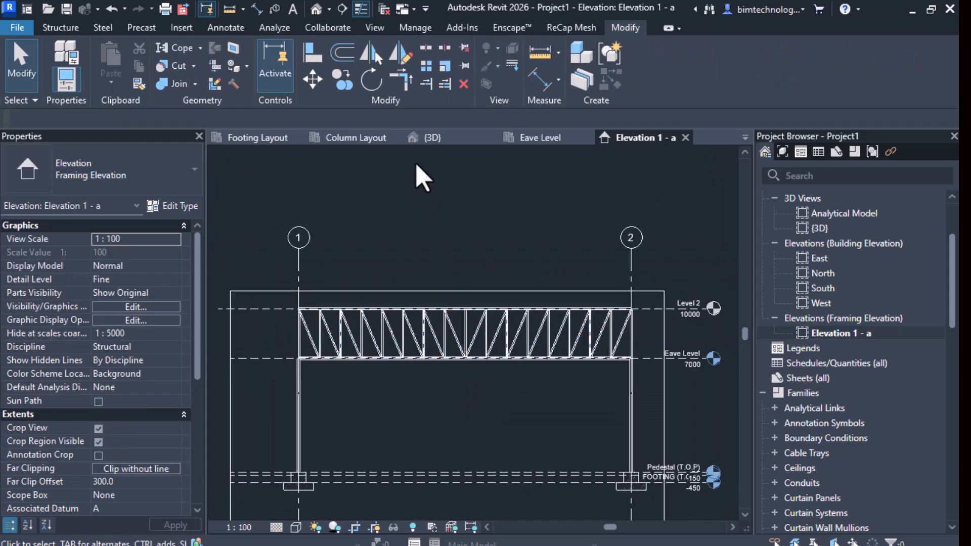
pyautogui.click(434, 137)
pyautogui.scroll(-5, 667, 294)
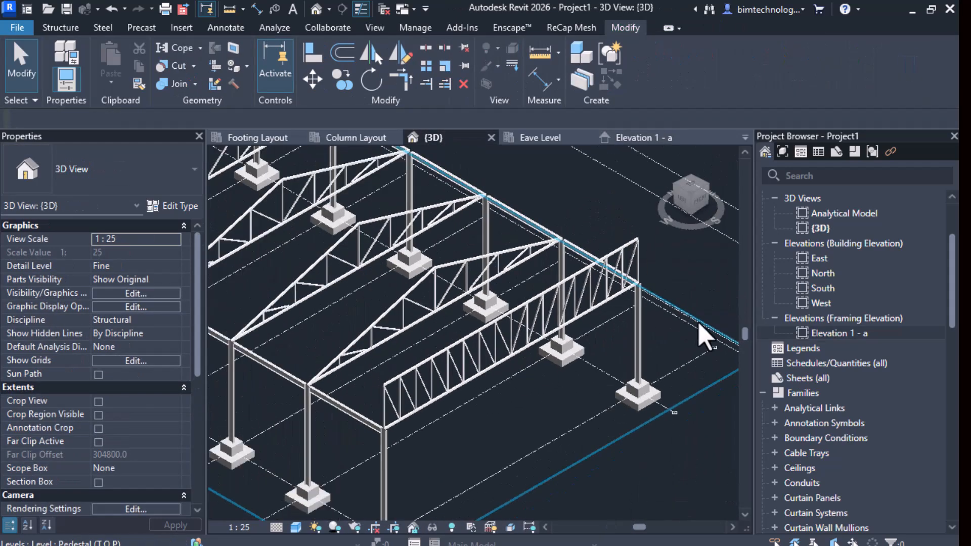